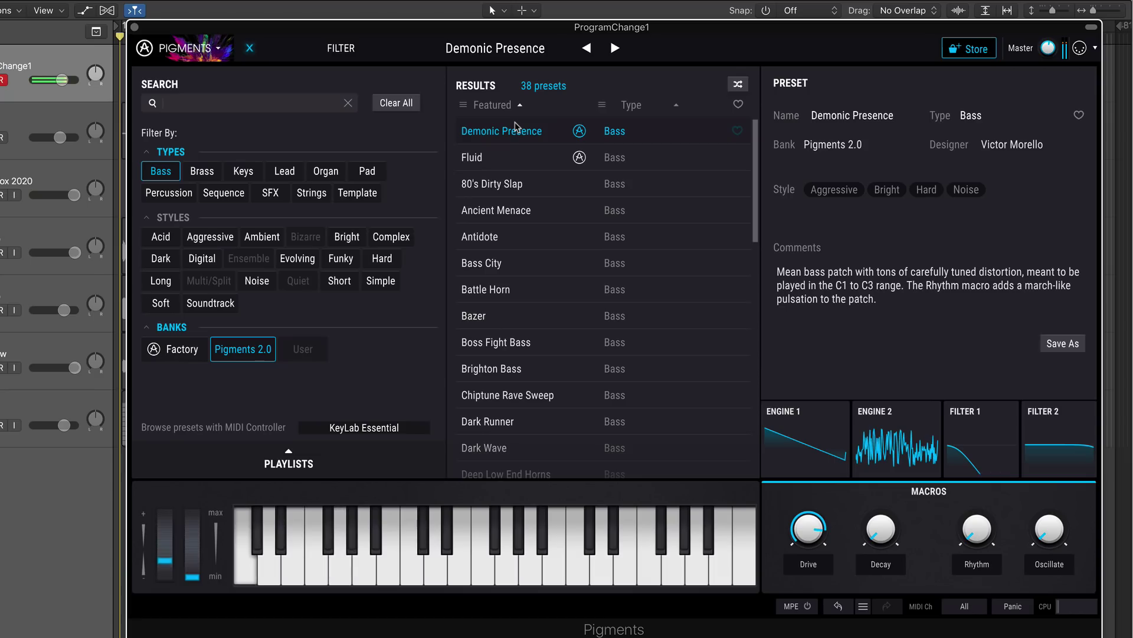
Step: Audition the Pigments 2.0 bass presets, starting with Fluid and 80's Dirty Slap and continuing down the list
{"action": "left_click", "coordinate": [491, 157]}
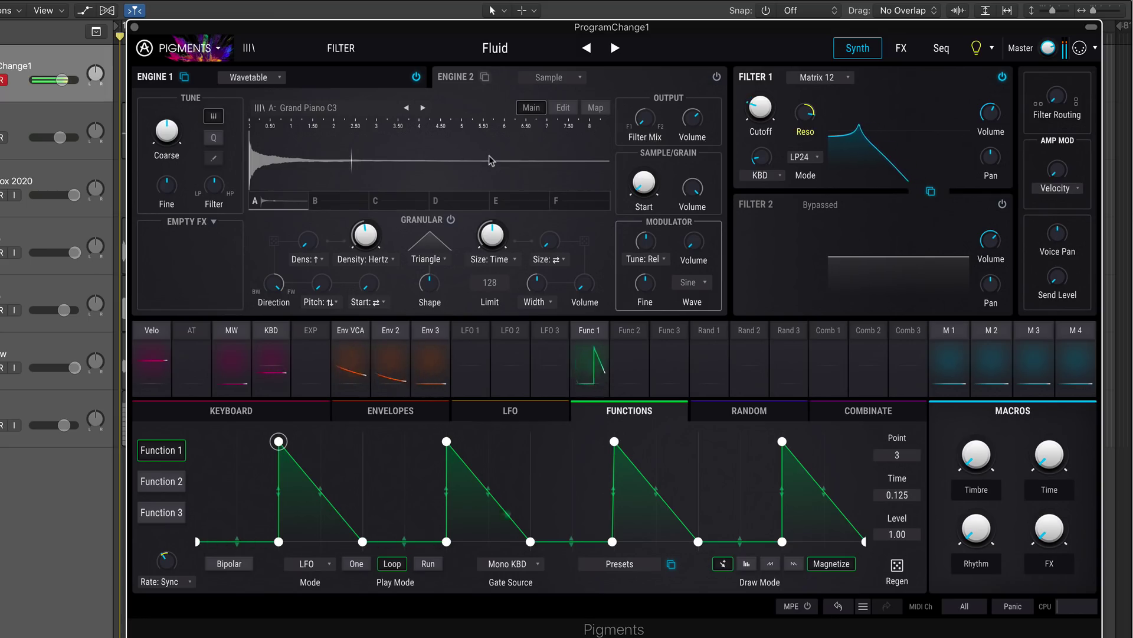
{"action": "left_click", "coordinate": [614, 48]}
{"action": "left_click", "coordinate": [495, 47]}
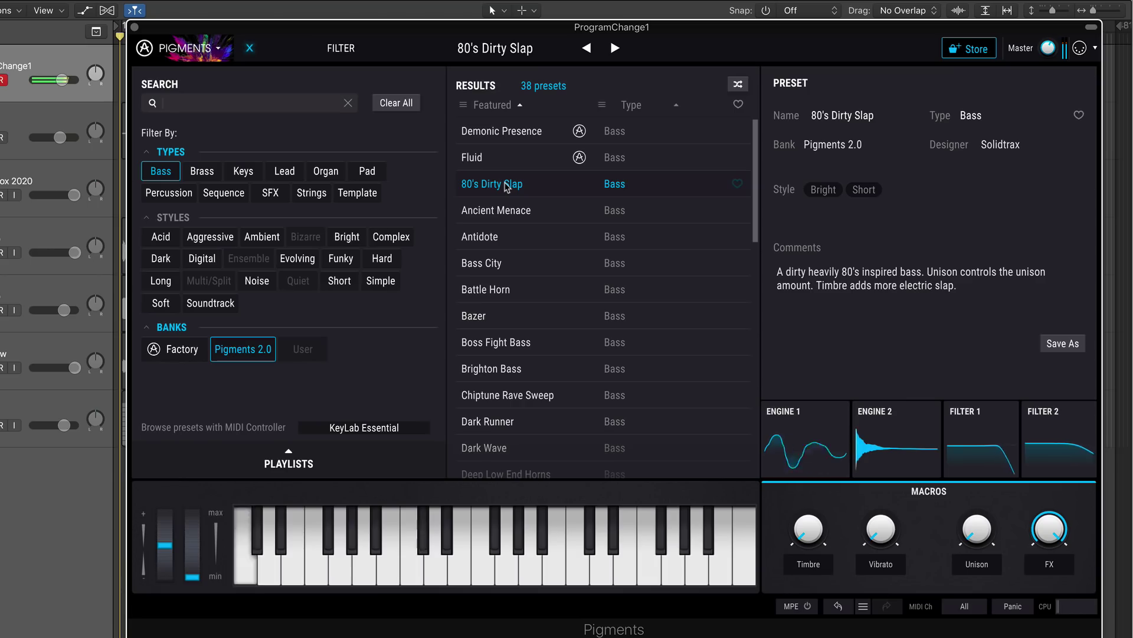
{"action": "key", "text": "Down"}
{"action": "key", "text": "Down"}
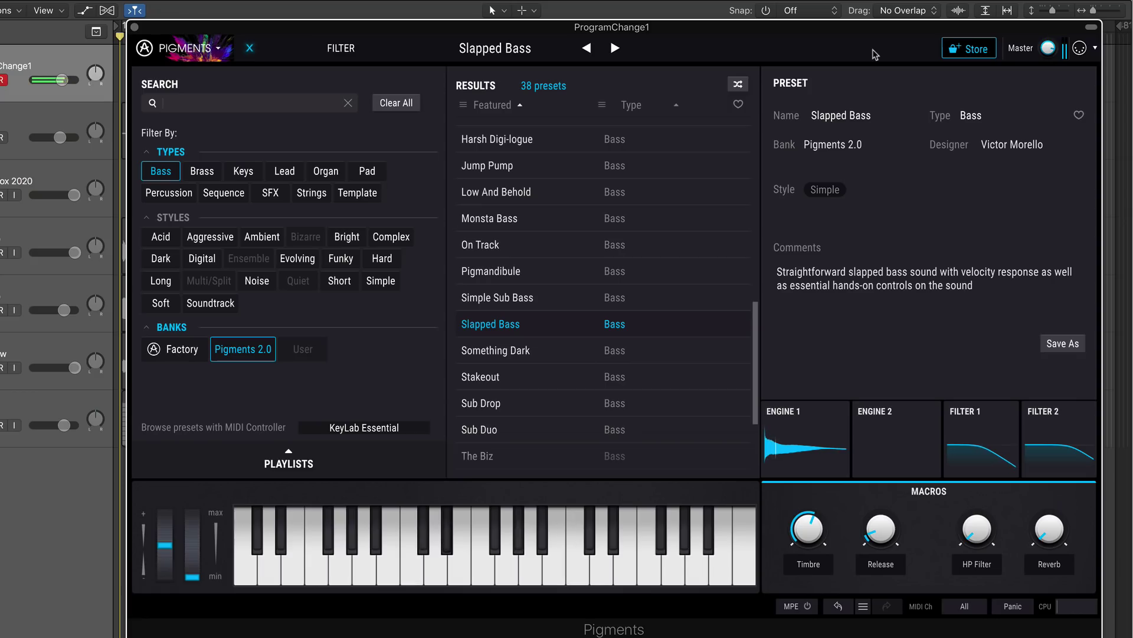
Step: Filter the presets by the Brass type and audition Fouse, Granular Air and Wagner Brass
{"action": "left_click", "coordinate": [201, 171]}
{"action": "left_click", "coordinate": [477, 132]}
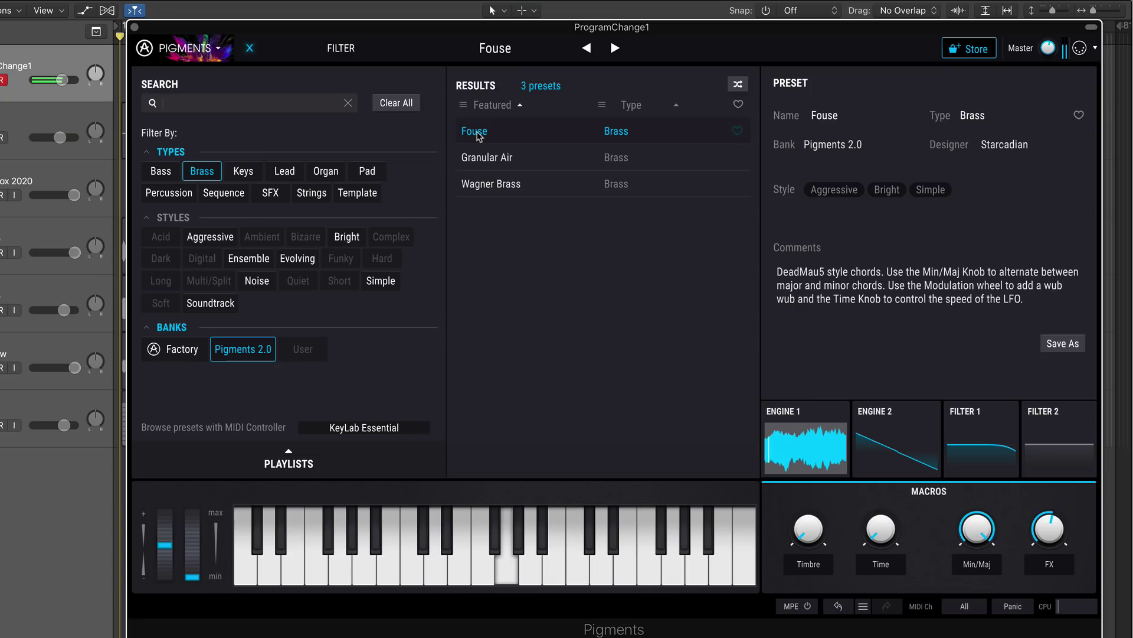
{"action": "left_click", "coordinate": [486, 161]}
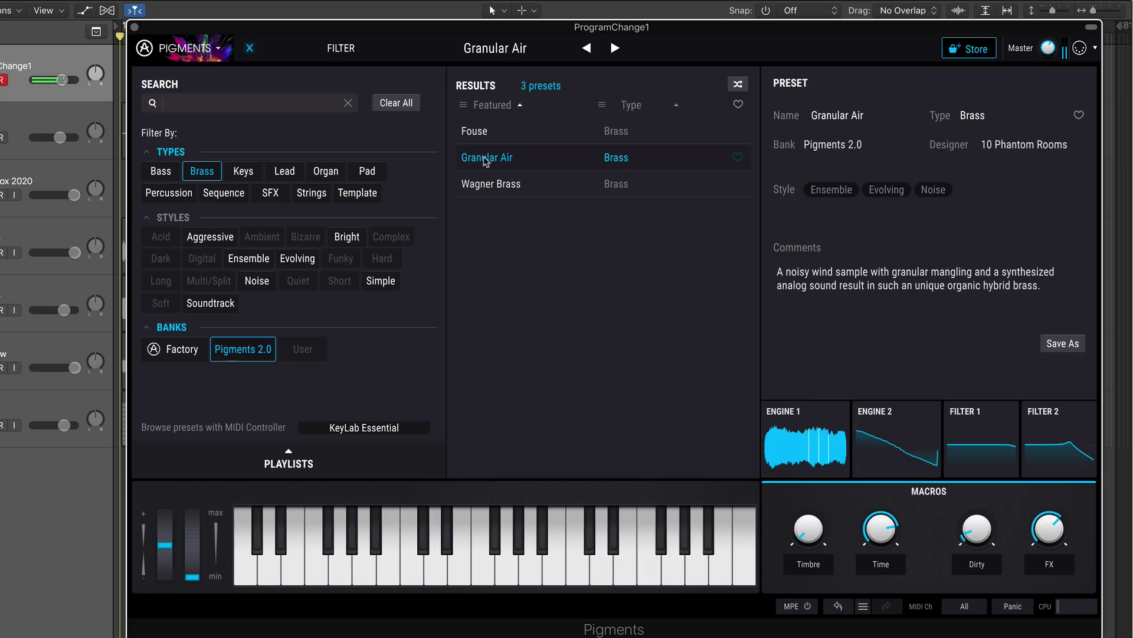
{"action": "left_click", "coordinate": [489, 183]}
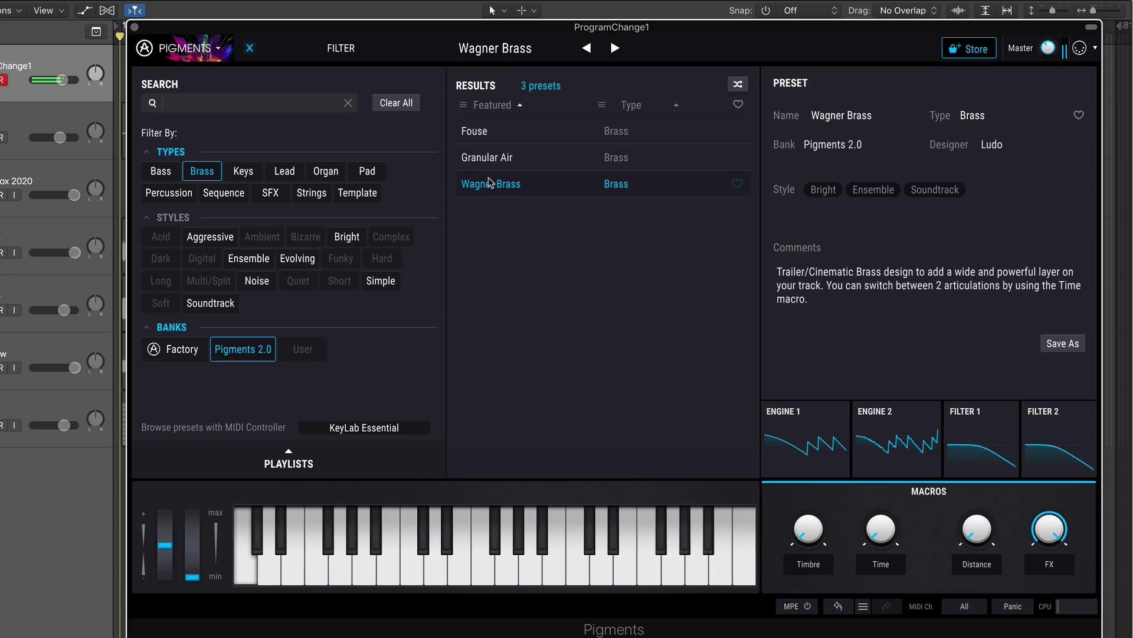
Step: Filter the presets by the Keys type and audition Reverse Box, Lofi Piano, Gyoza, West Coast Keys, Final Sunset and Bent Pluck
{"action": "left_click", "coordinate": [248, 175]}
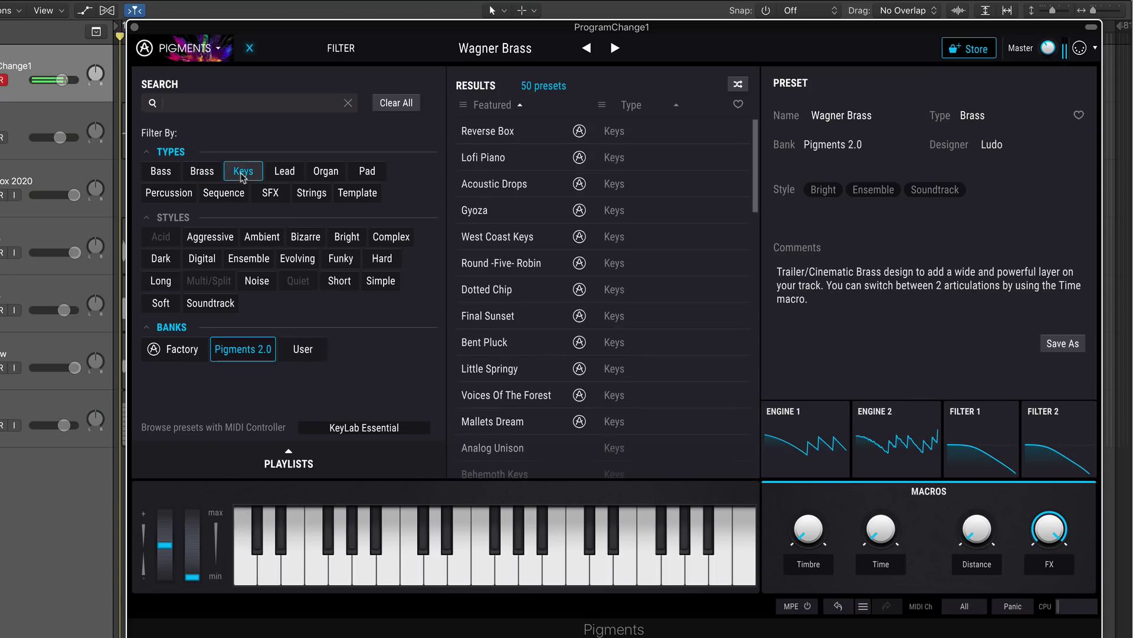
{"action": "left_click", "coordinate": [505, 132]}
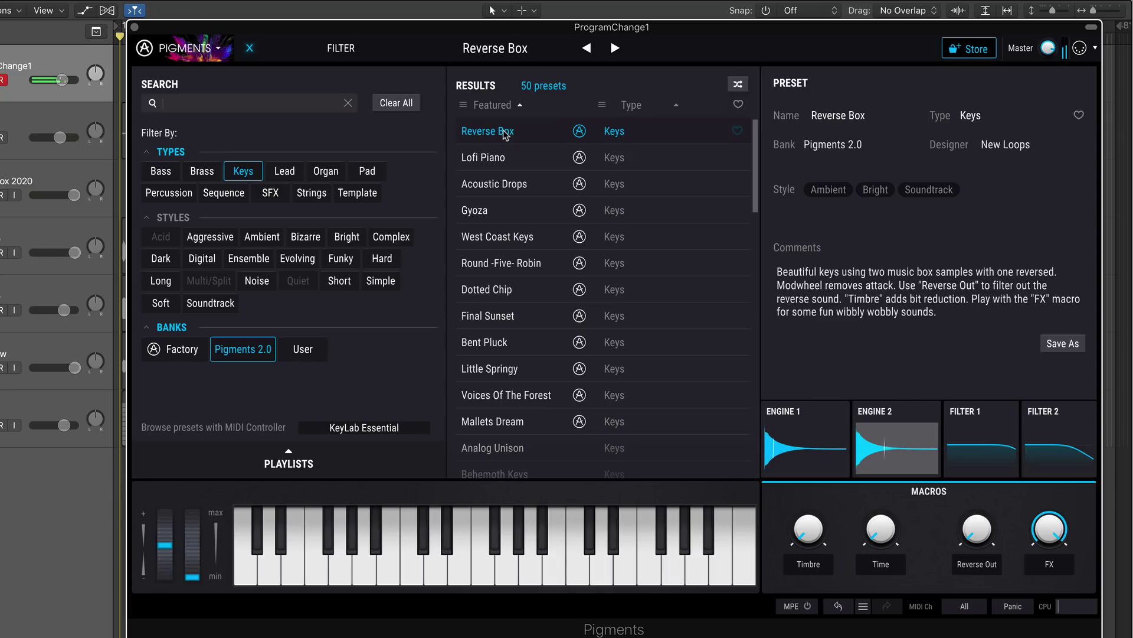
{"action": "left_click", "coordinate": [506, 157]}
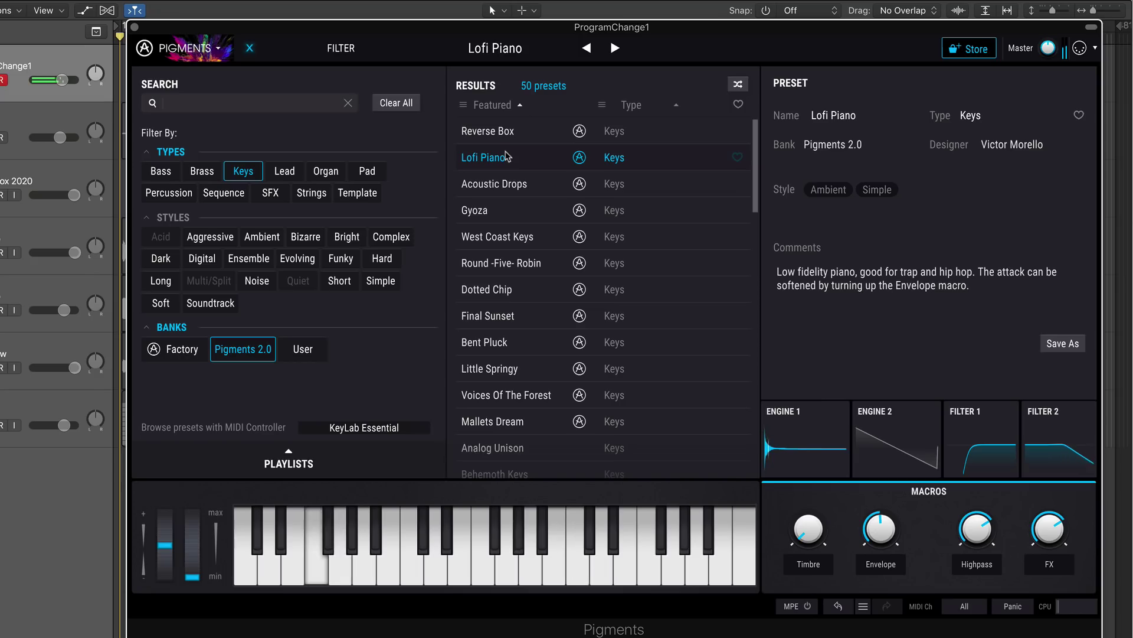
{"action": "left_click", "coordinate": [527, 217]}
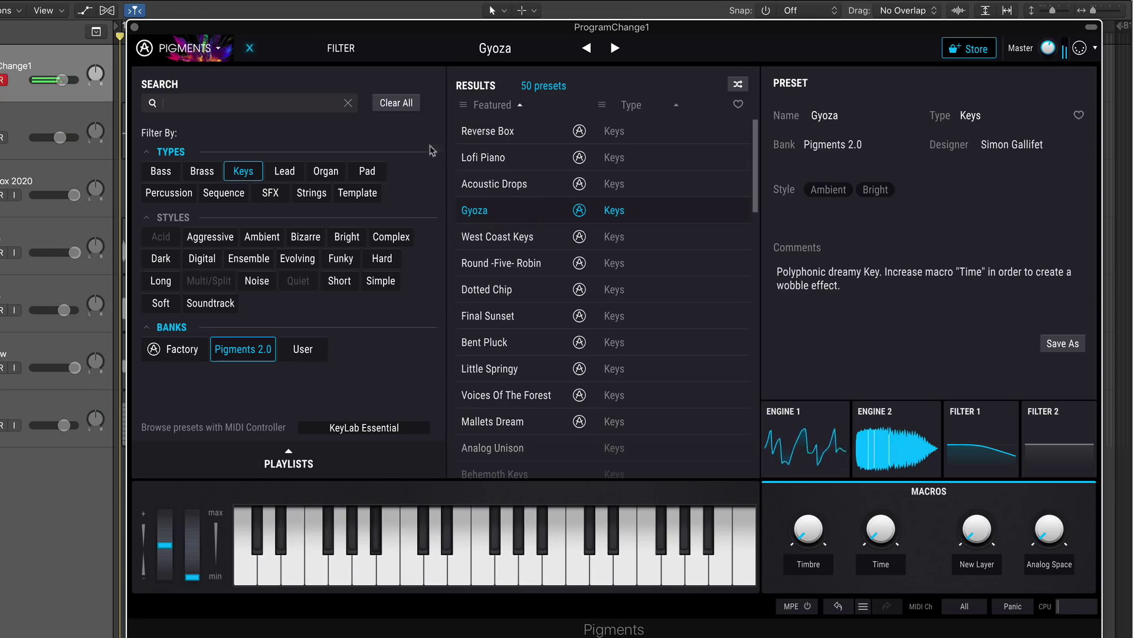
{"action": "left_click", "coordinate": [523, 247]}
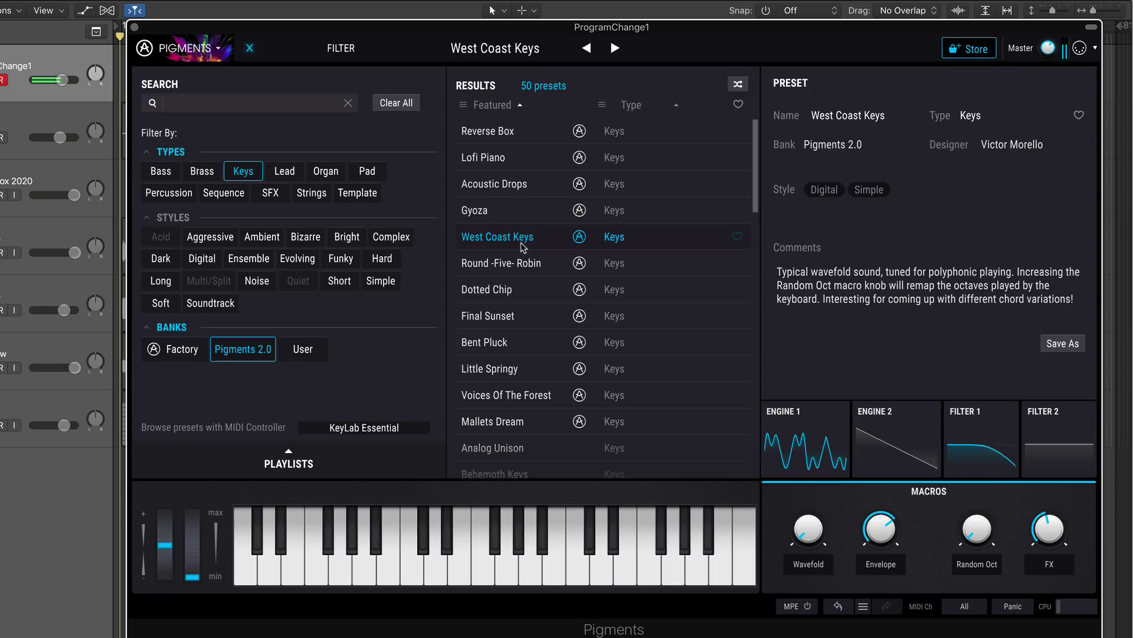
{"action": "left_click", "coordinate": [528, 317]}
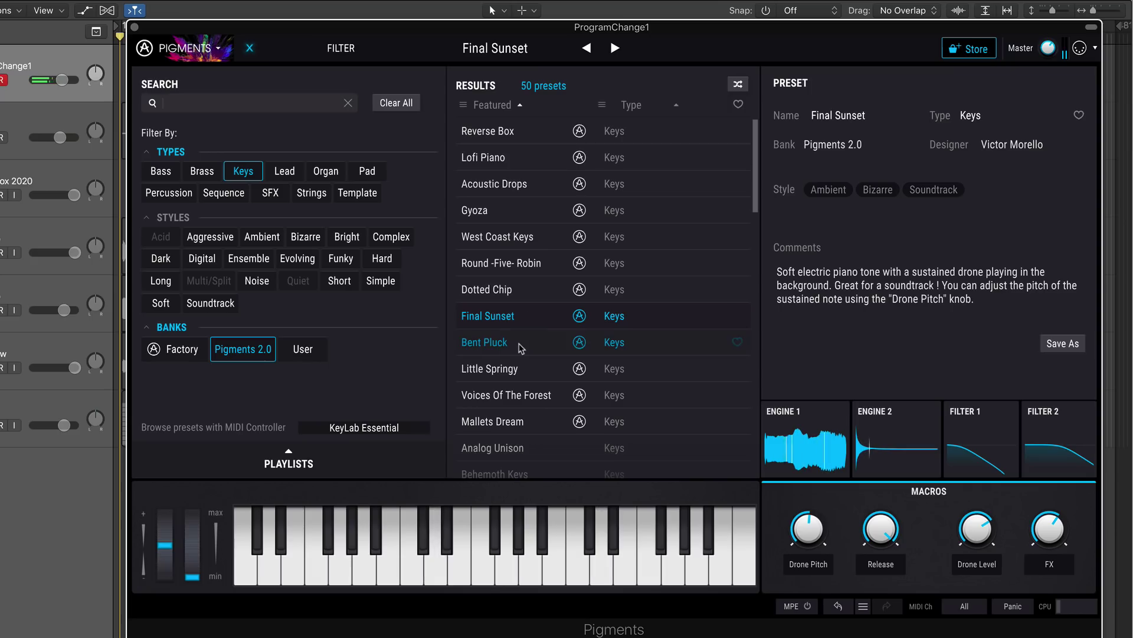
{"action": "left_click", "coordinate": [522, 348]}
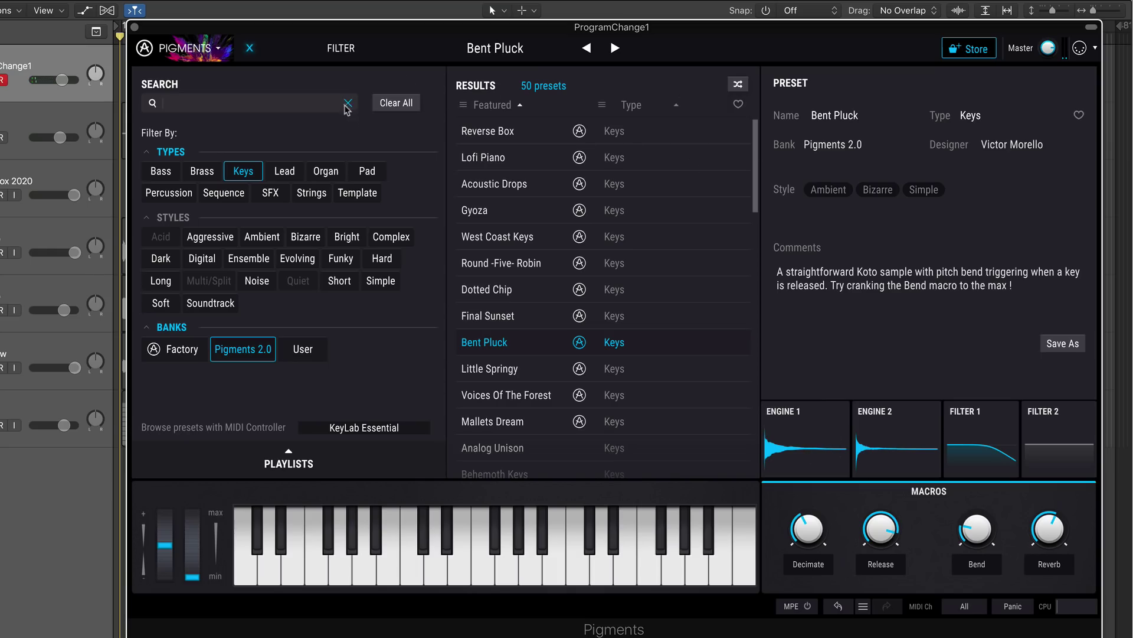
{"action": "left_click", "coordinate": [249, 48]}
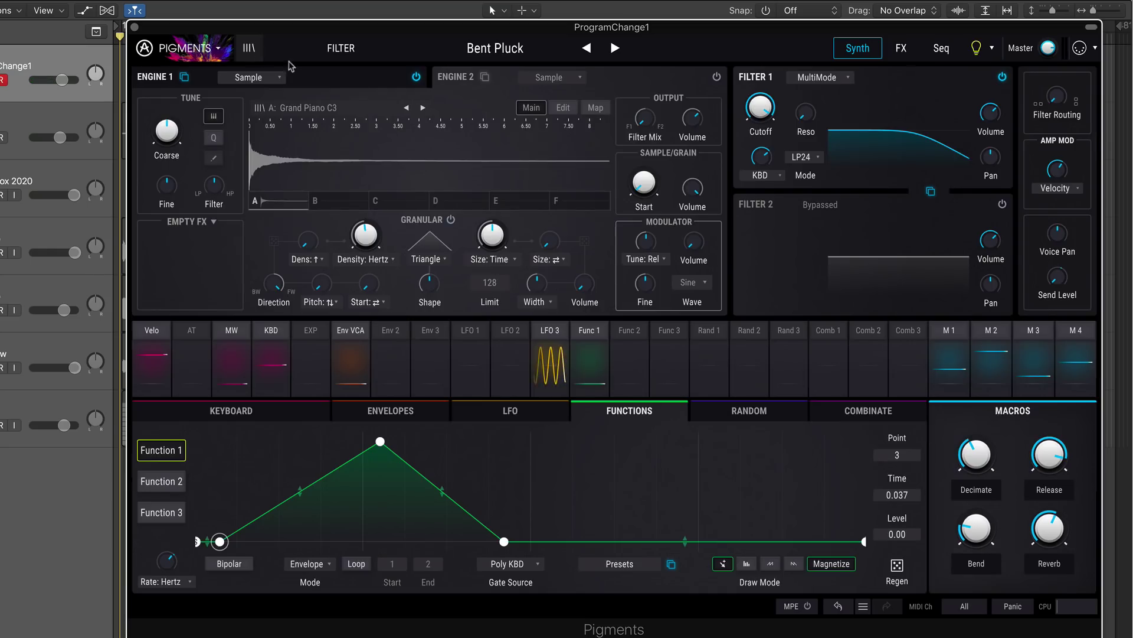
{"action": "left_click", "coordinate": [850, 0]}
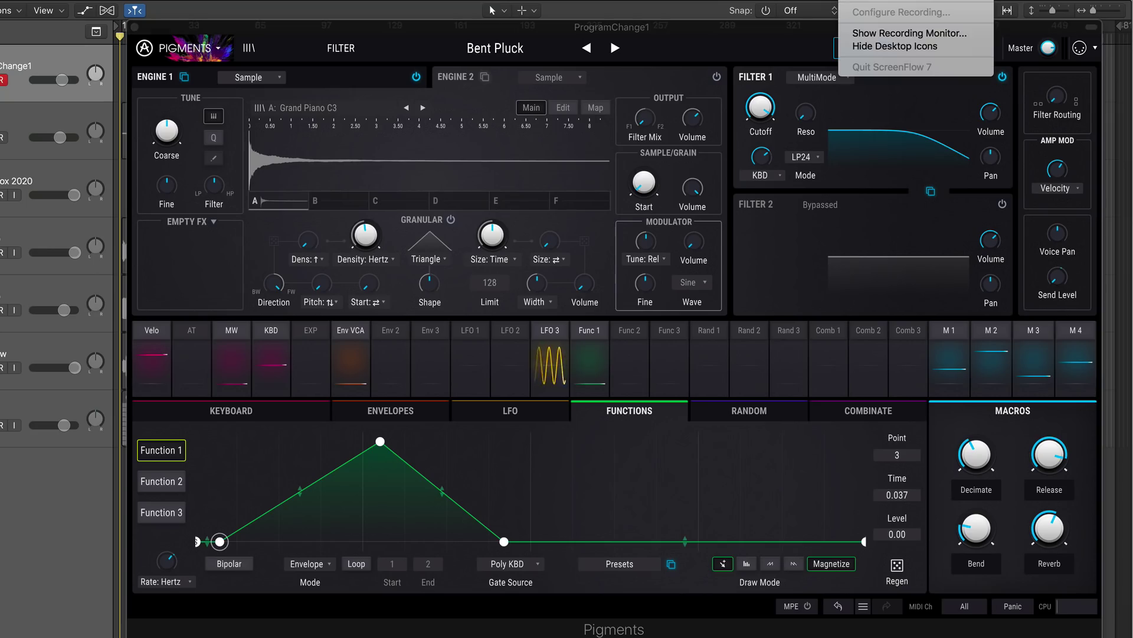
{"action": "key", "text": "Escape"}
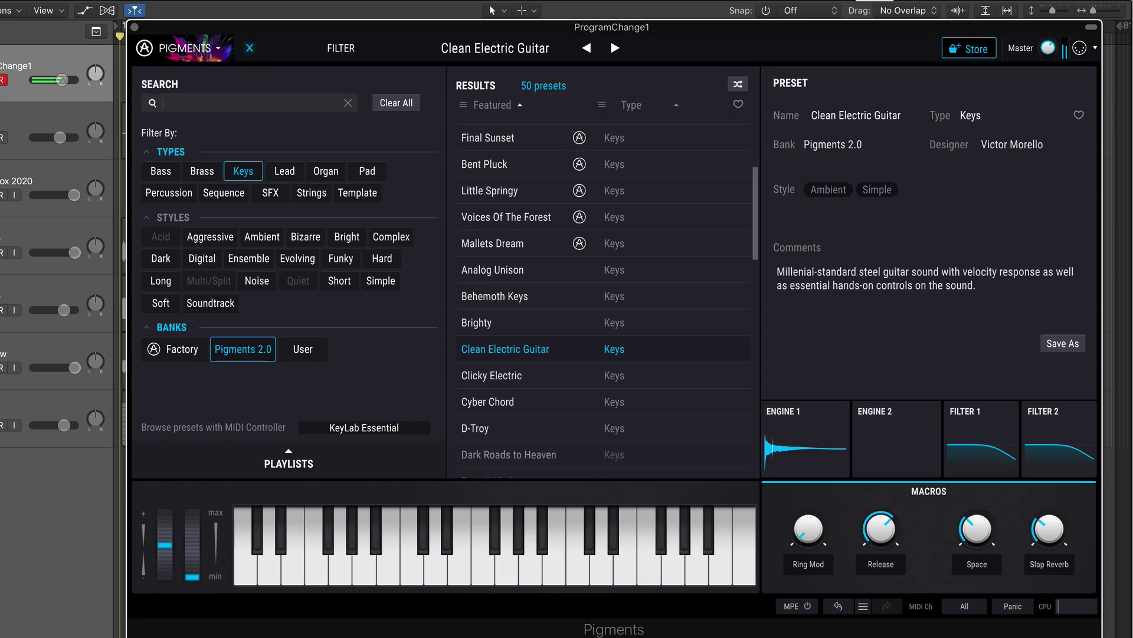
Step: Audition the keys preset Clicky Electric and the lead presets Back To Analog, Beasty, French Guitar, Grimmers Lake and Miami Guitar Nights
{"action": "left_click", "coordinate": [502, 377]}
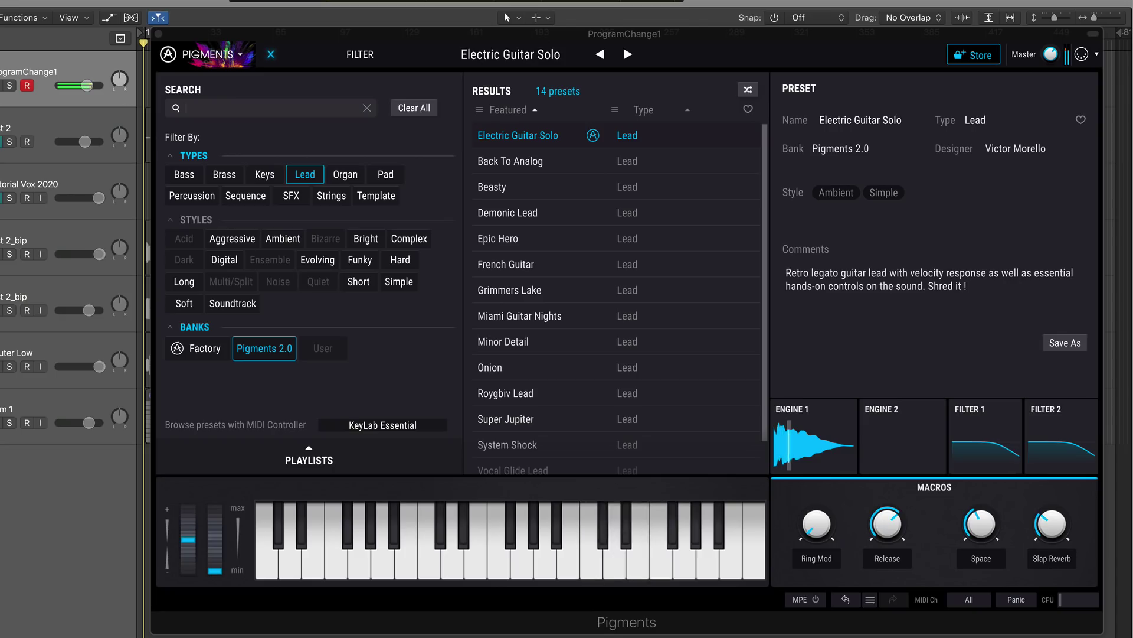
{"action": "left_click", "coordinate": [515, 164]}
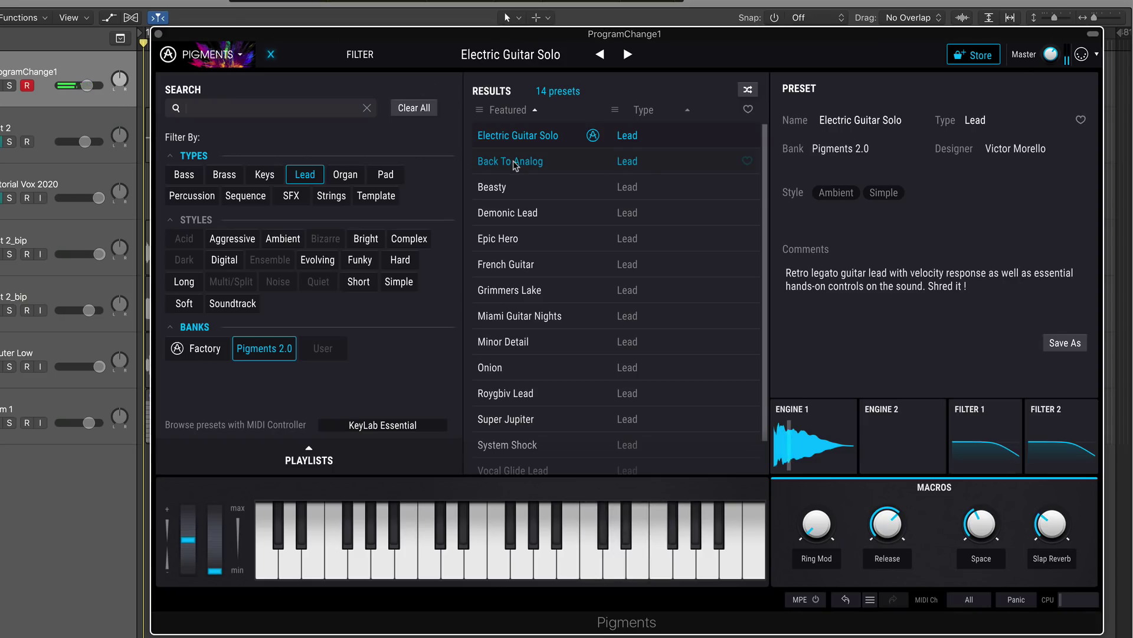
{"action": "left_click", "coordinate": [515, 164]}
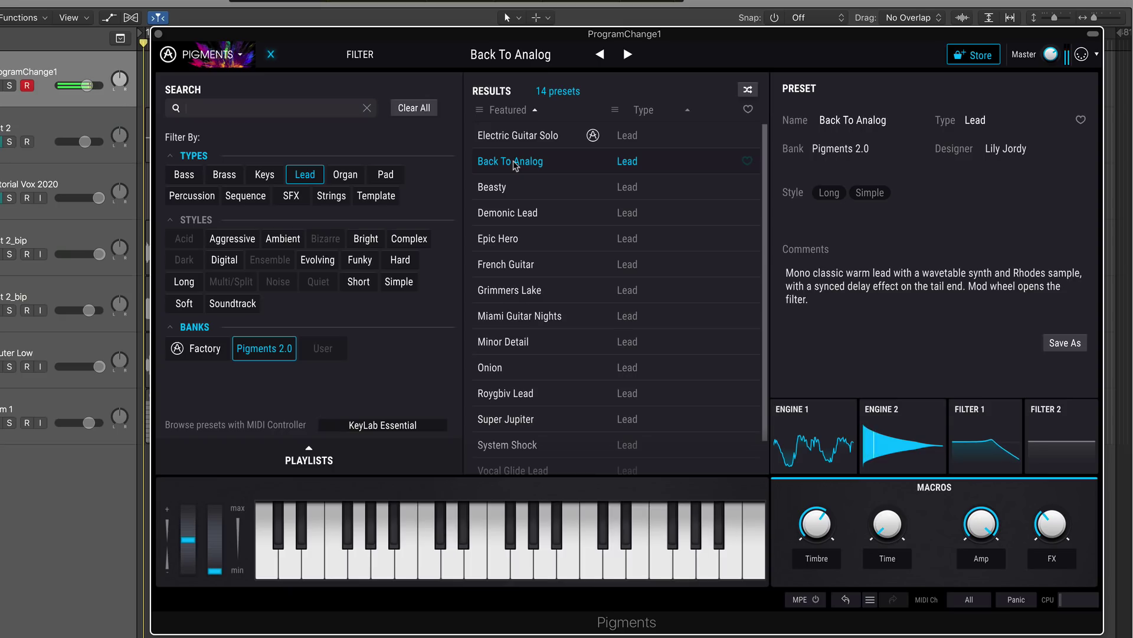
{"action": "left_click", "coordinate": [515, 194]}
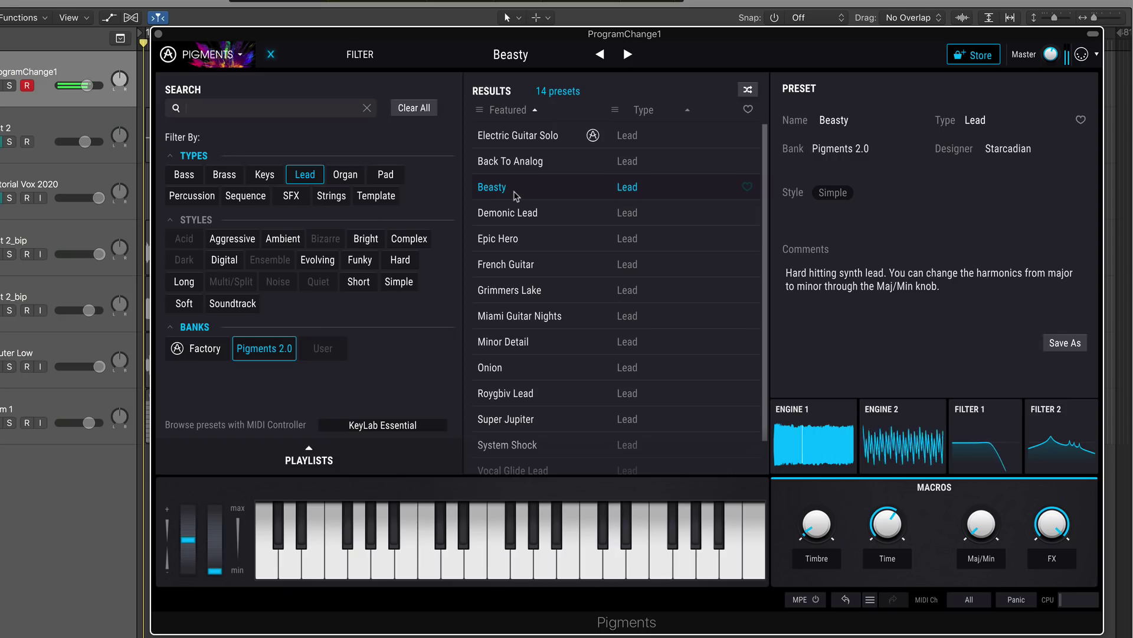
{"action": "left_click", "coordinate": [506, 265]}
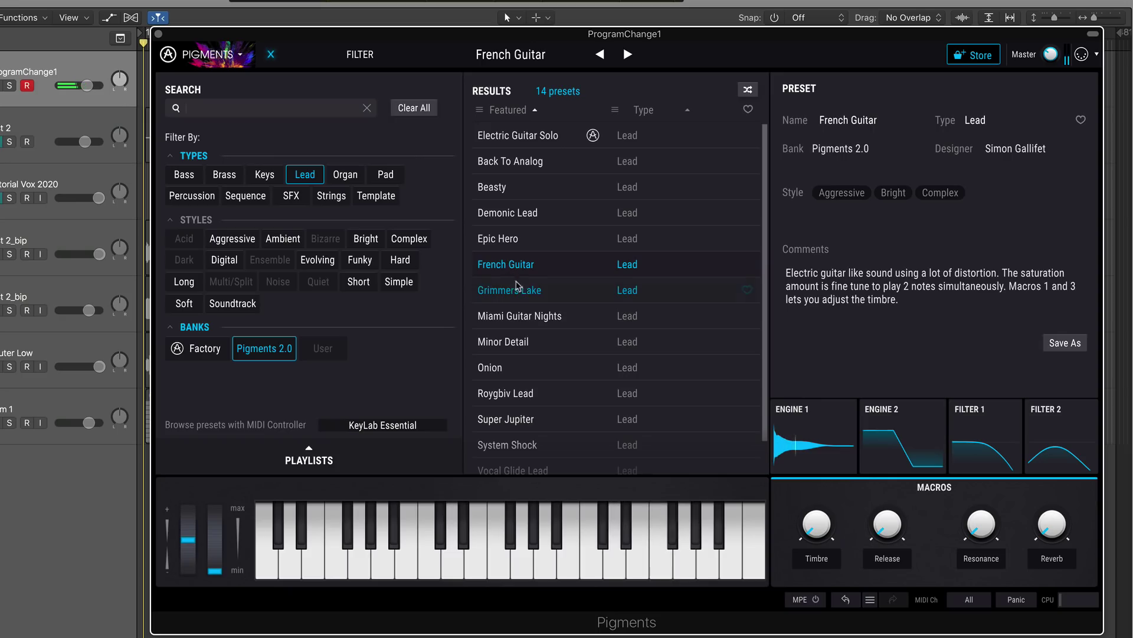
{"action": "left_click", "coordinate": [511, 278]}
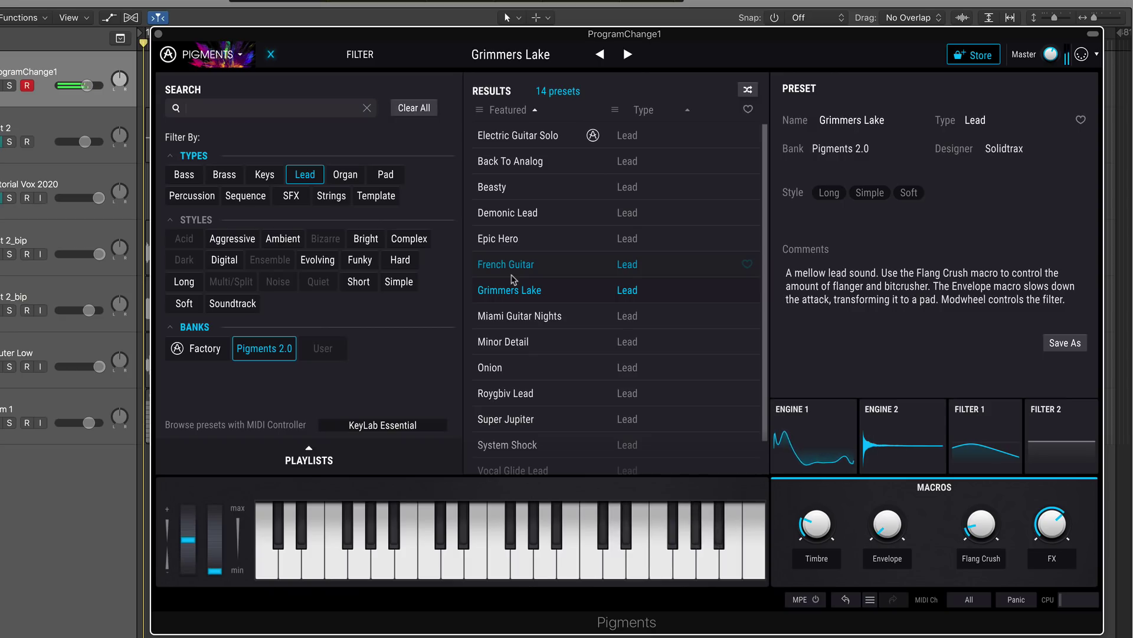
{"action": "left_click", "coordinate": [519, 319]}
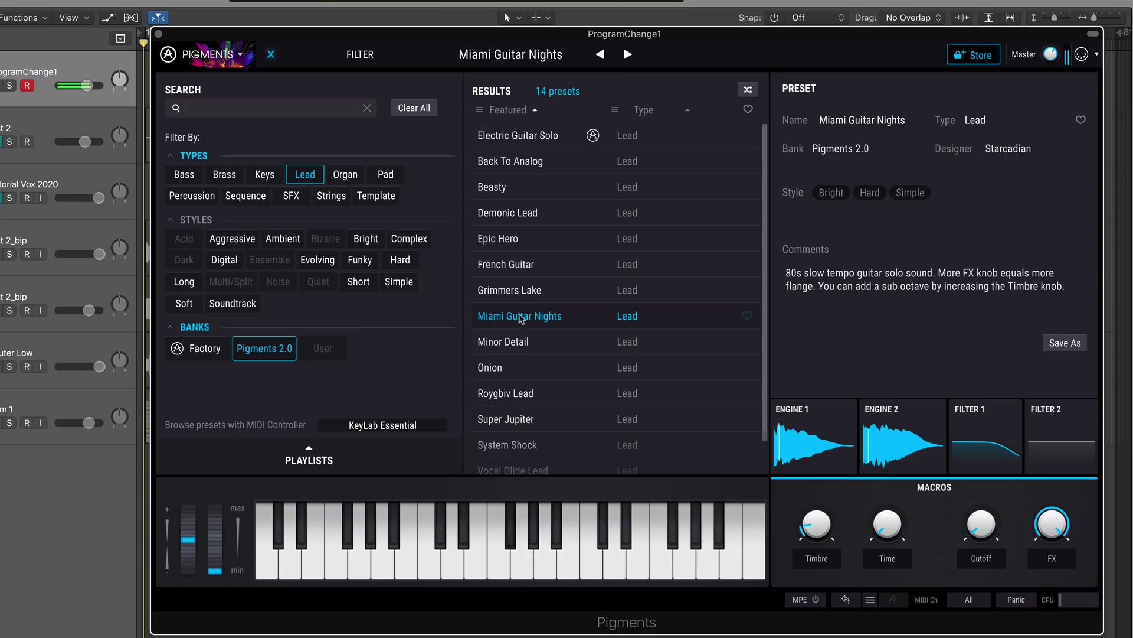
Step: Filter the presets by the Organ type and audition 80s Horror Chords and Darkened Theatre
{"action": "scroll", "coordinate": [519, 318], "scroll_direction": "down", "scroll_amount": 2}
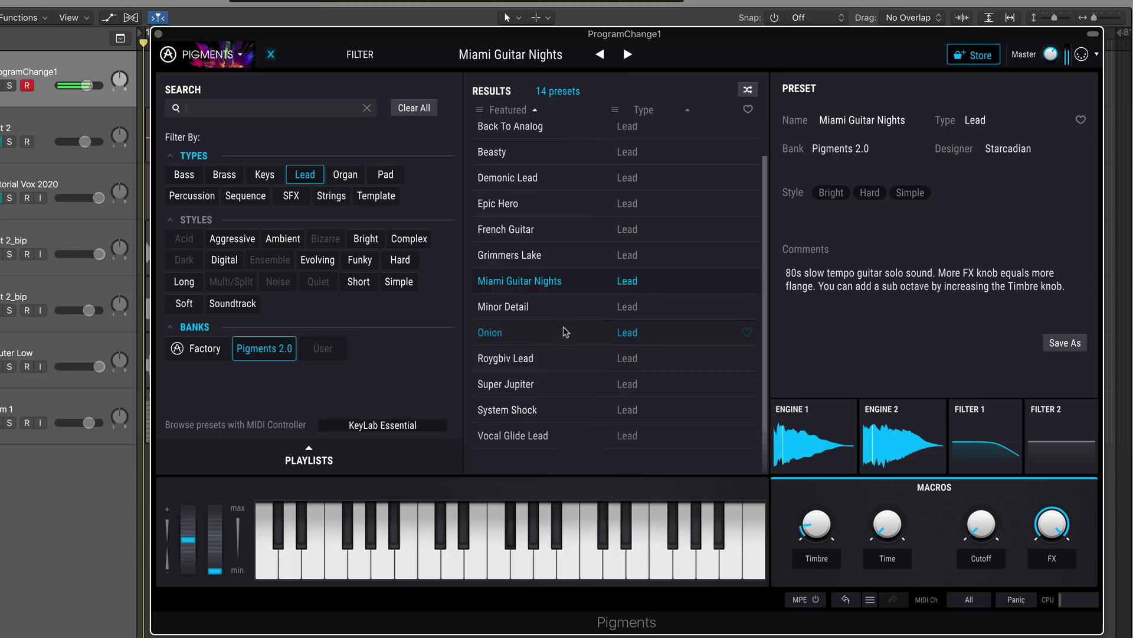
{"action": "left_click", "coordinate": [357, 177]}
{"action": "left_click", "coordinate": [493, 140]}
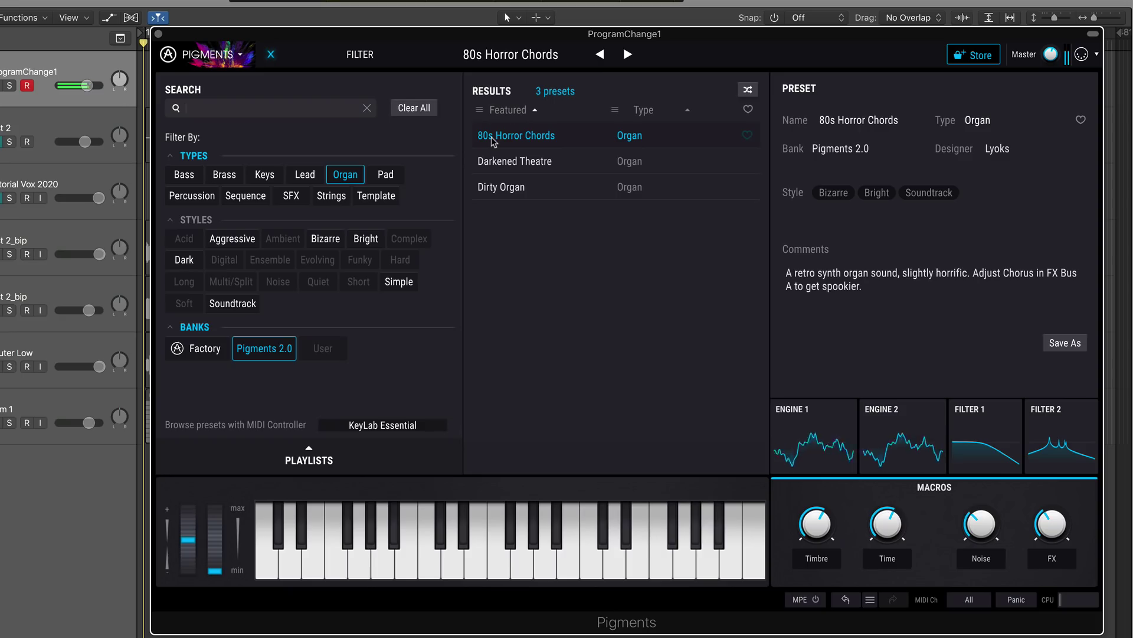
{"action": "left_click", "coordinate": [511, 162]}
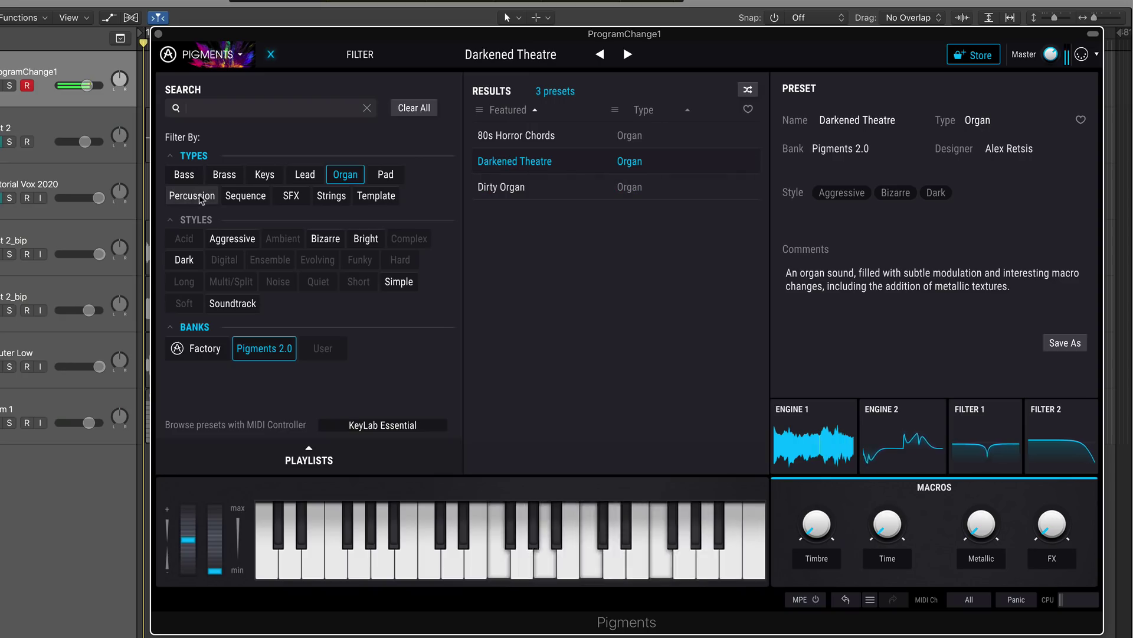
Step: Filter the presets by the Sequence type, load Psygnosist and show its arpeggiator/sequencer settings
{"action": "left_click", "coordinate": [246, 196]}
{"action": "left_click", "coordinate": [506, 137]}
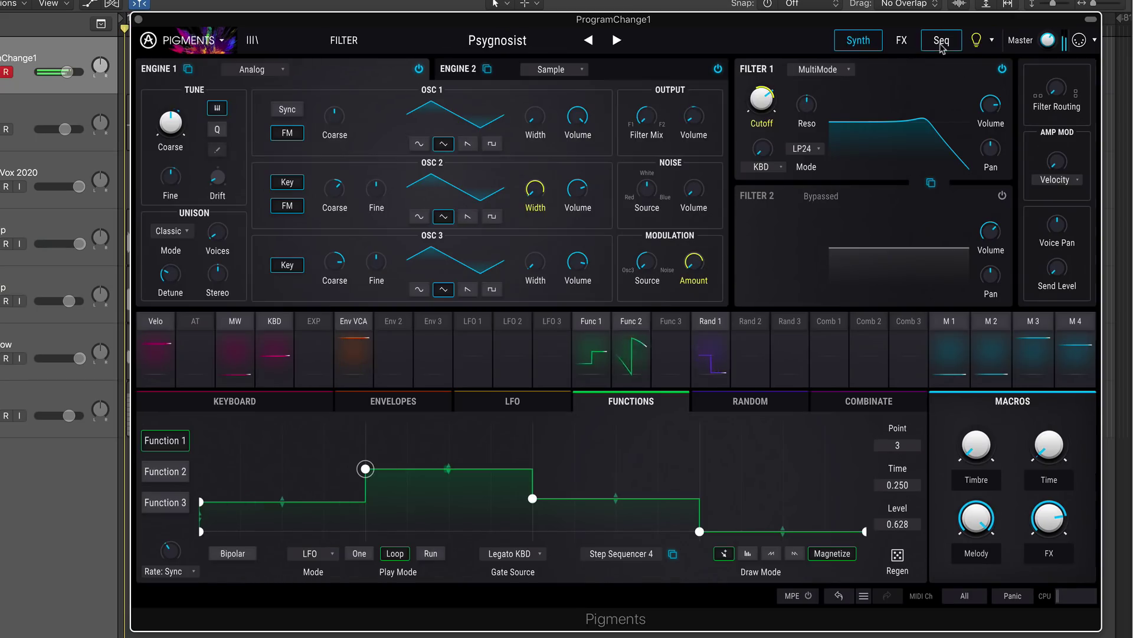
{"action": "left_click", "coordinate": [941, 41]}
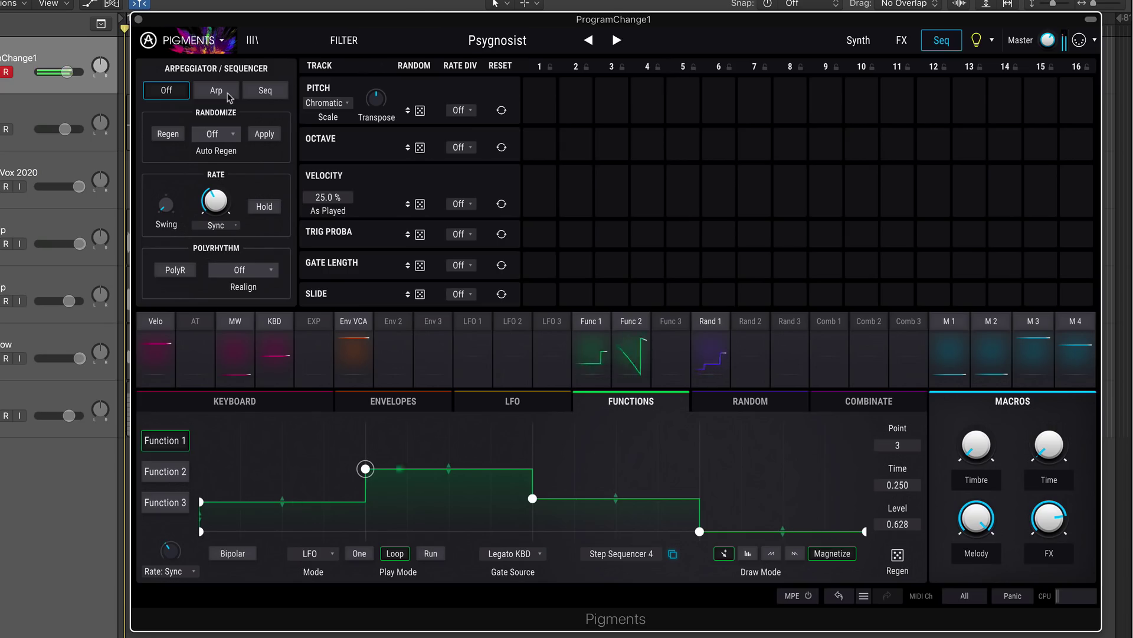
Step: Try the sequencer mode, set it back to Off, and lower point 3 of Function 1 to a level of about 0.405
{"action": "left_click", "coordinate": [255, 93]}
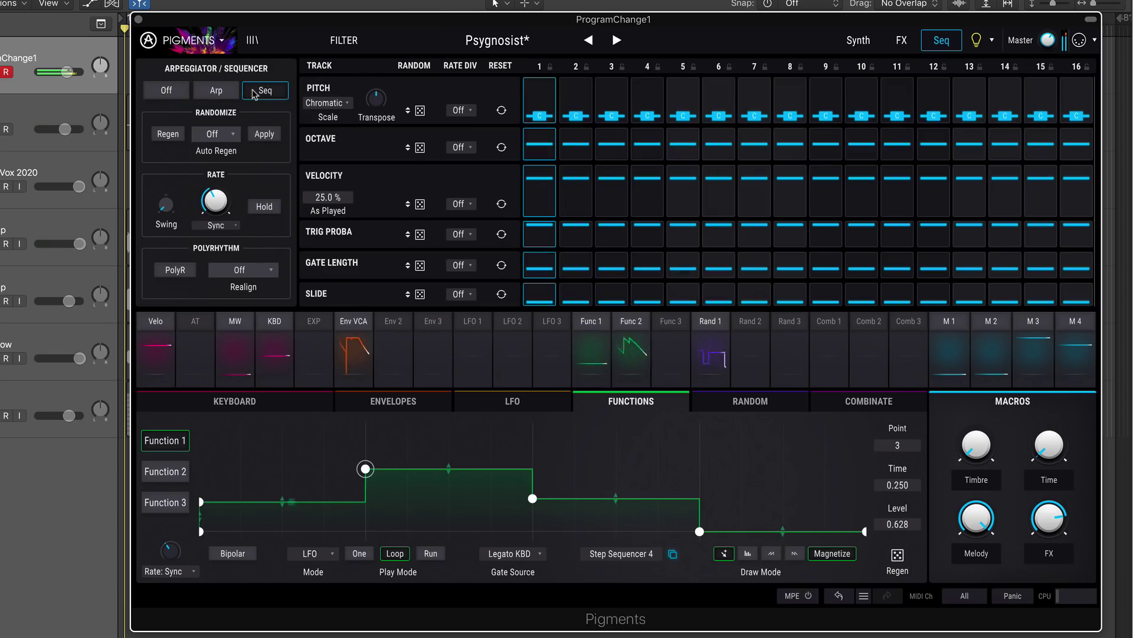
{"action": "left_click", "coordinate": [166, 91]}
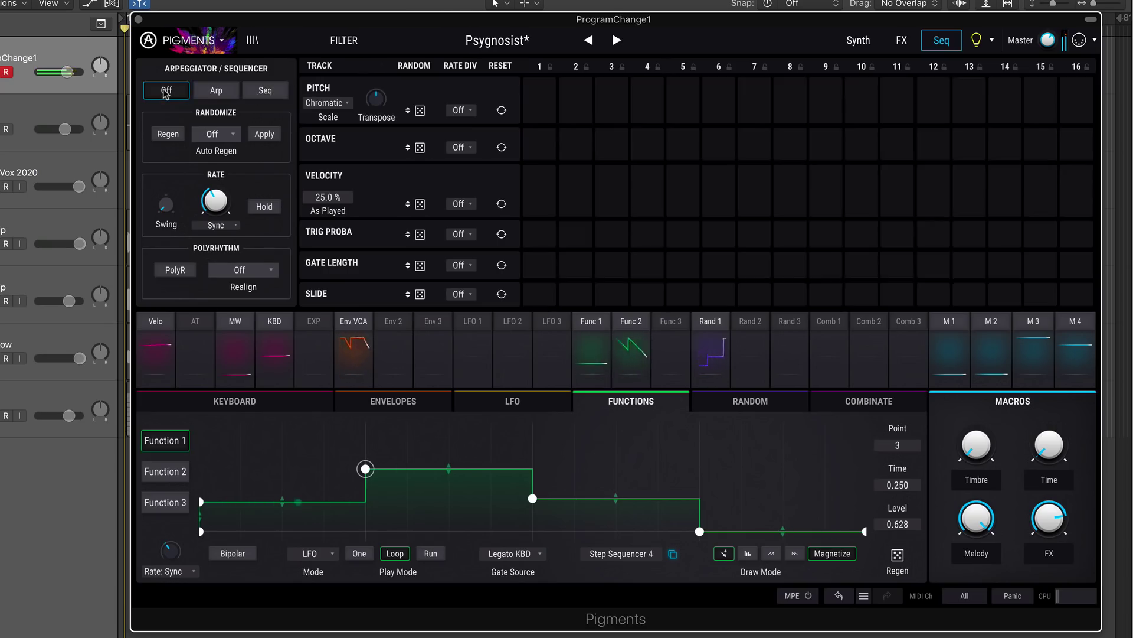
{"action": "left_click_drag", "start_coordinate": [365, 468], "coordinate": [370, 495]}
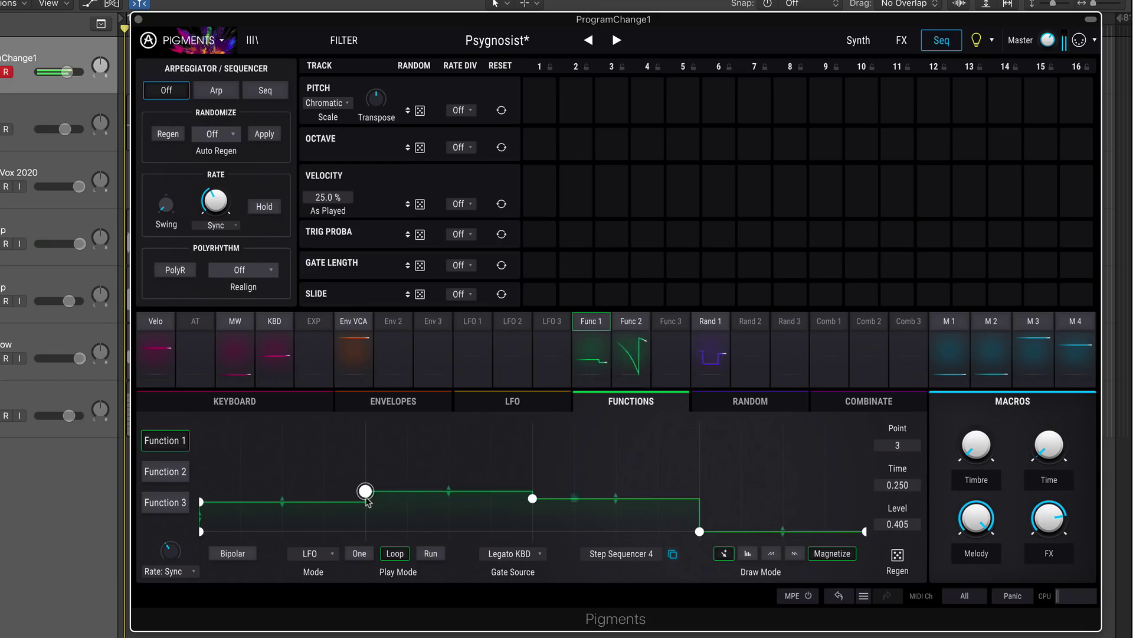
Step: Load the One Note Discovery preset and reshape Function 1 by lowering its first two steps, dropping the first one almost to zero
{"action": "left_click", "coordinate": [617, 40]}
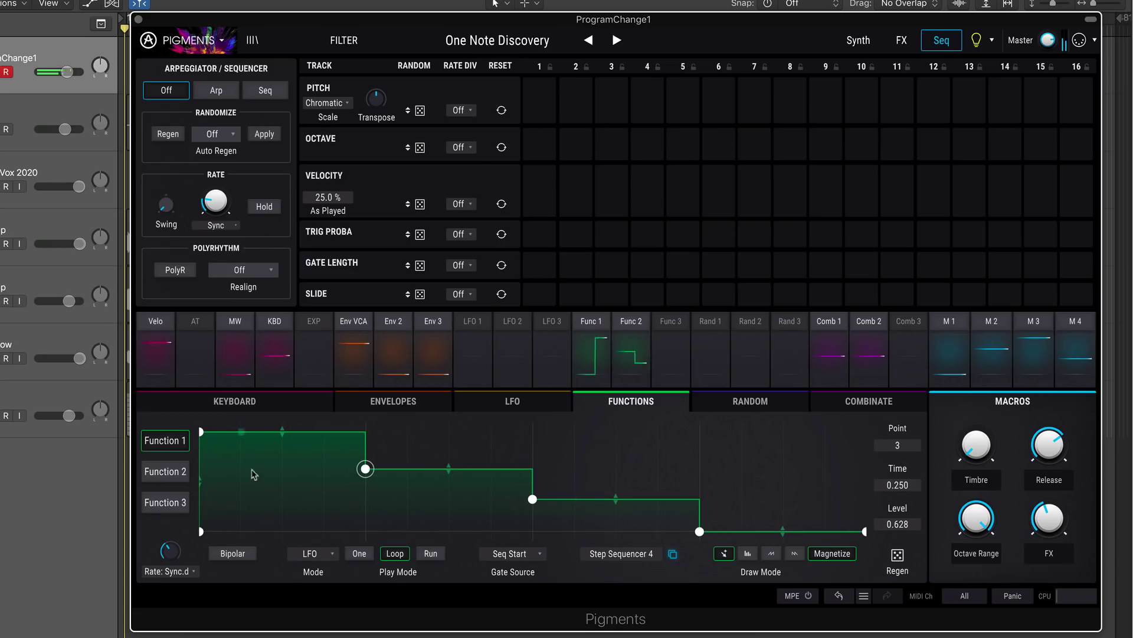
{"action": "left_click_drag", "start_coordinate": [201, 431], "coordinate": [210, 492]}
{"action": "left_click_drag", "start_coordinate": [365, 468], "coordinate": [380, 502]}
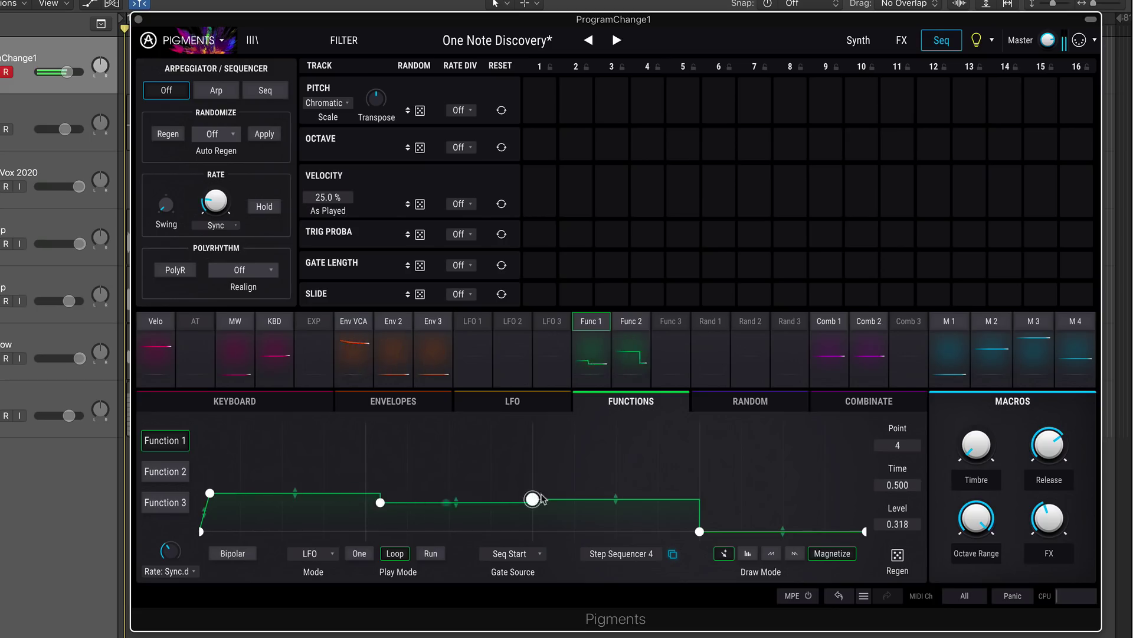
{"action": "left_click_drag", "start_coordinate": [210, 492], "coordinate": [204, 523]}
Step: Lower point 2 of Function 2 to a level of about 0.608
{"action": "left_click", "coordinate": [178, 476]}
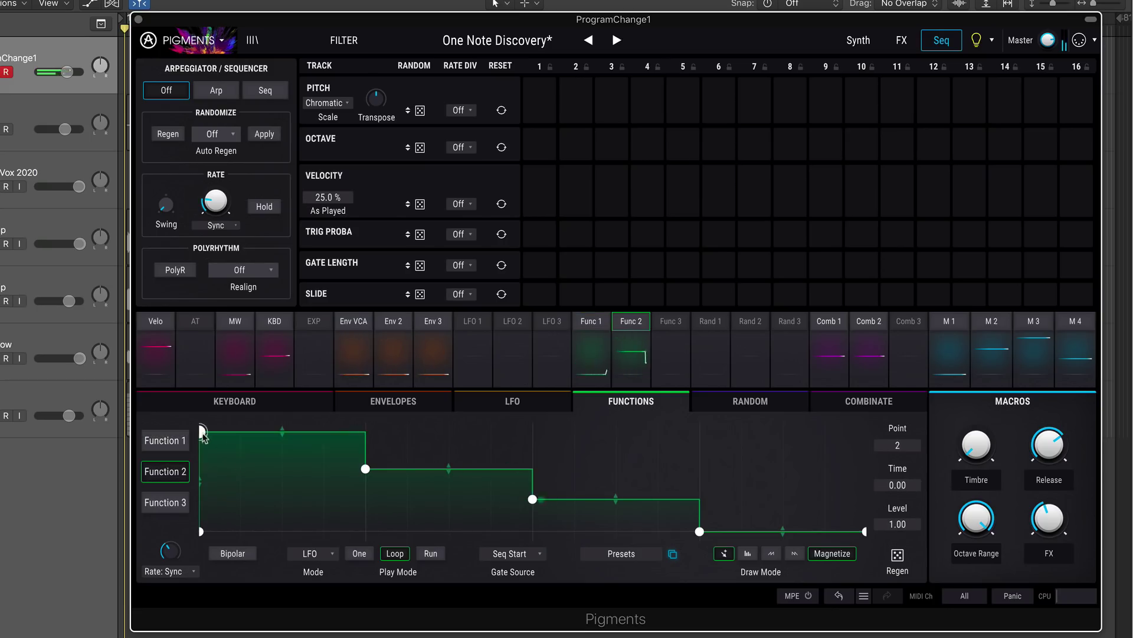
{"action": "left_click_drag", "start_coordinate": [202, 432], "coordinate": [202, 470]}
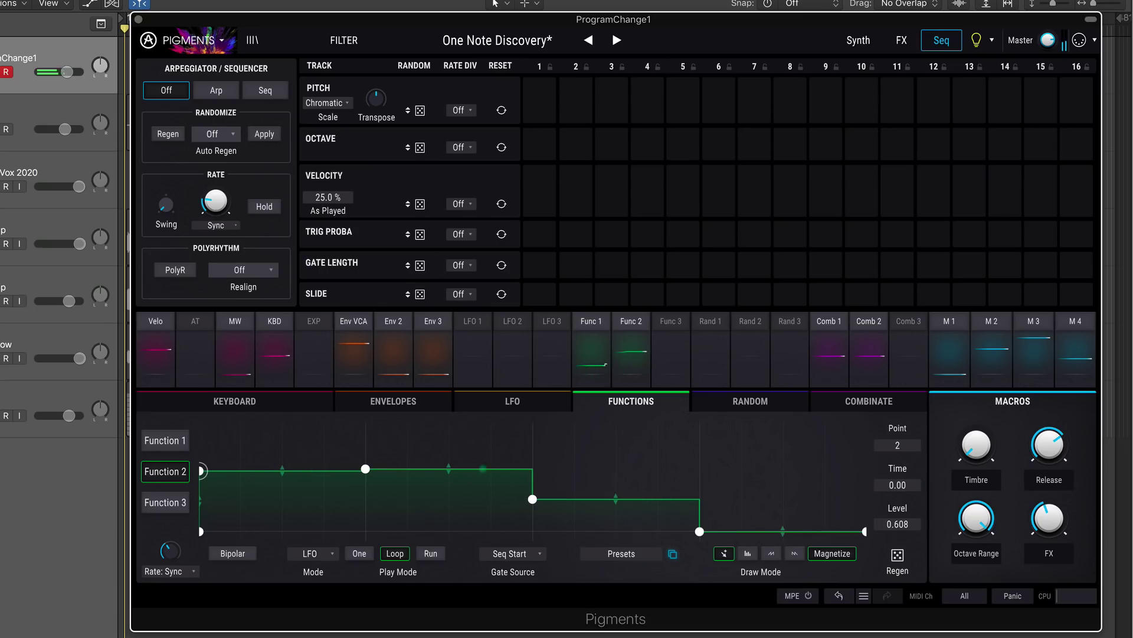
Step: Load the 90s Science Fiction Action preset and view its Function 1 and Function 3 curves
{"action": "left_click", "coordinate": [617, 40]}
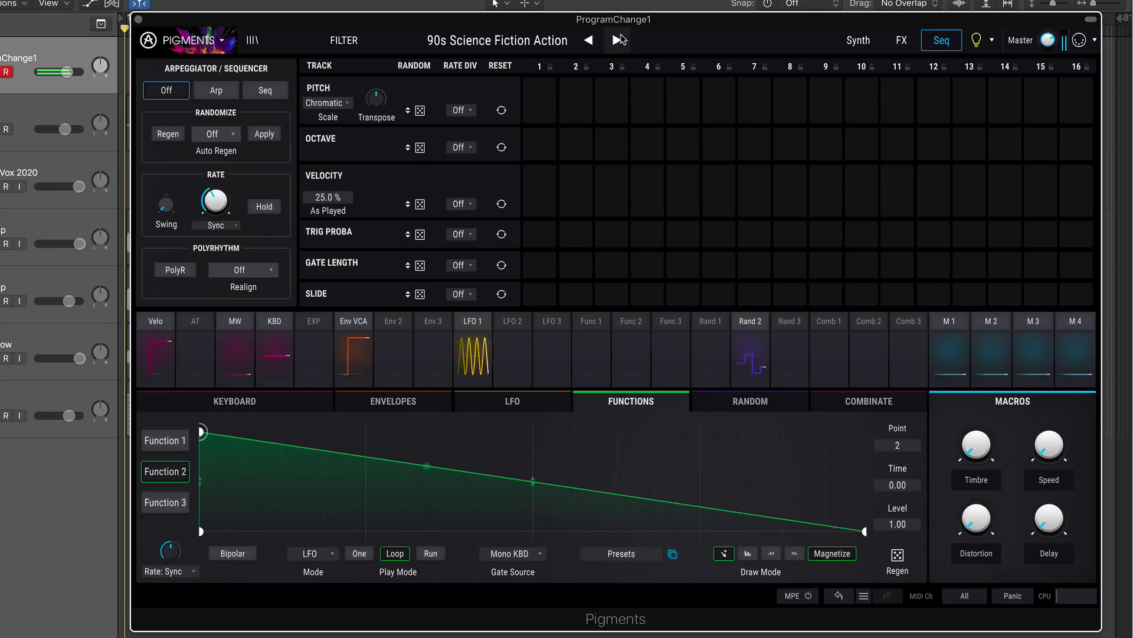
{"action": "left_click", "coordinate": [165, 440]}
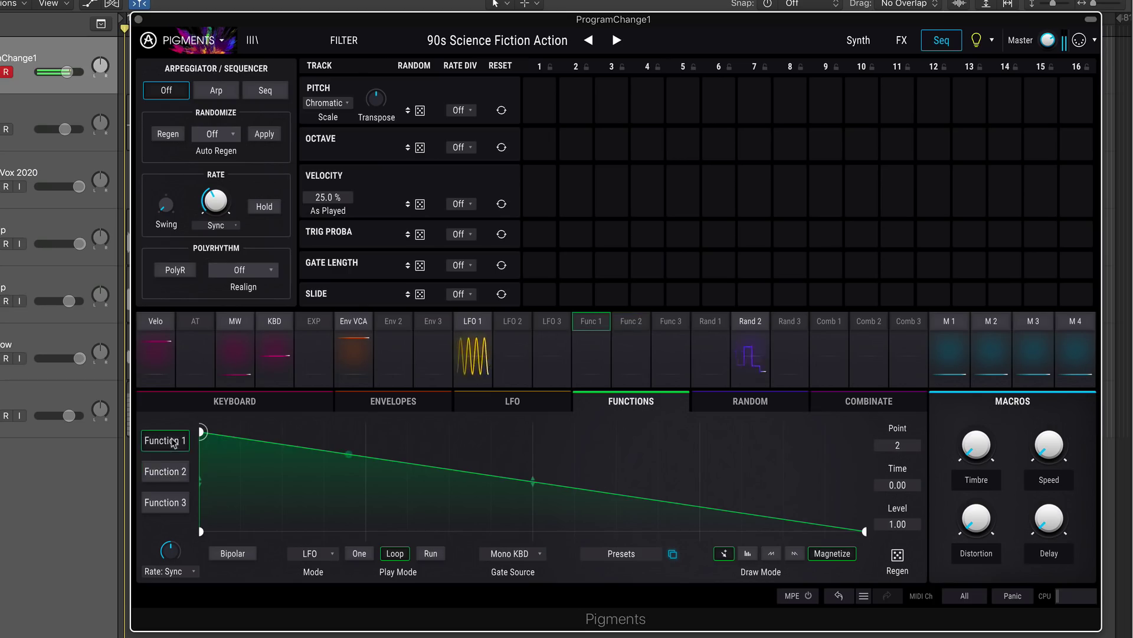
{"action": "left_click", "coordinate": [171, 499]}
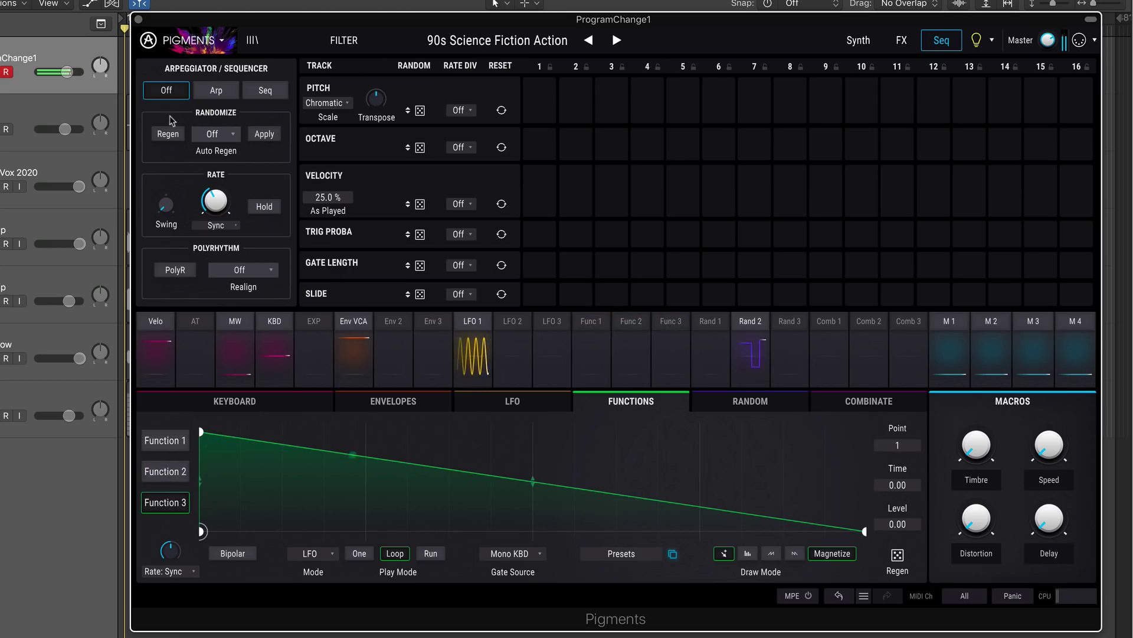
Step: Load the Mega Saw Seq preset and view the sequencer's Auto Regen options without changing them
{"action": "left_click", "coordinate": [617, 39]}
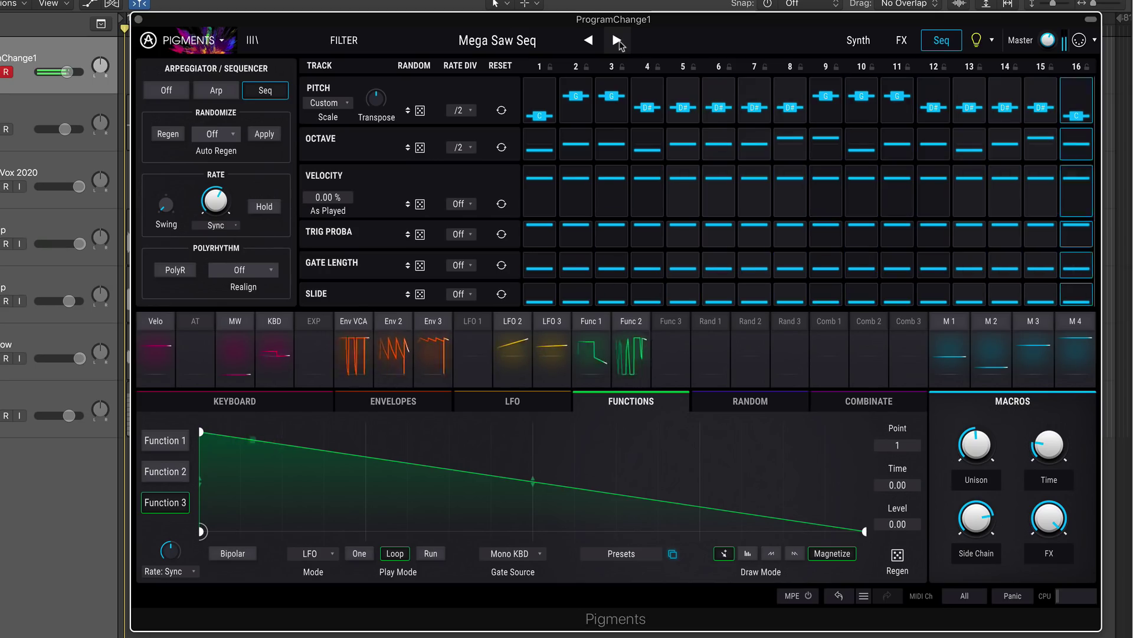
{"action": "left_click", "coordinate": [223, 133]}
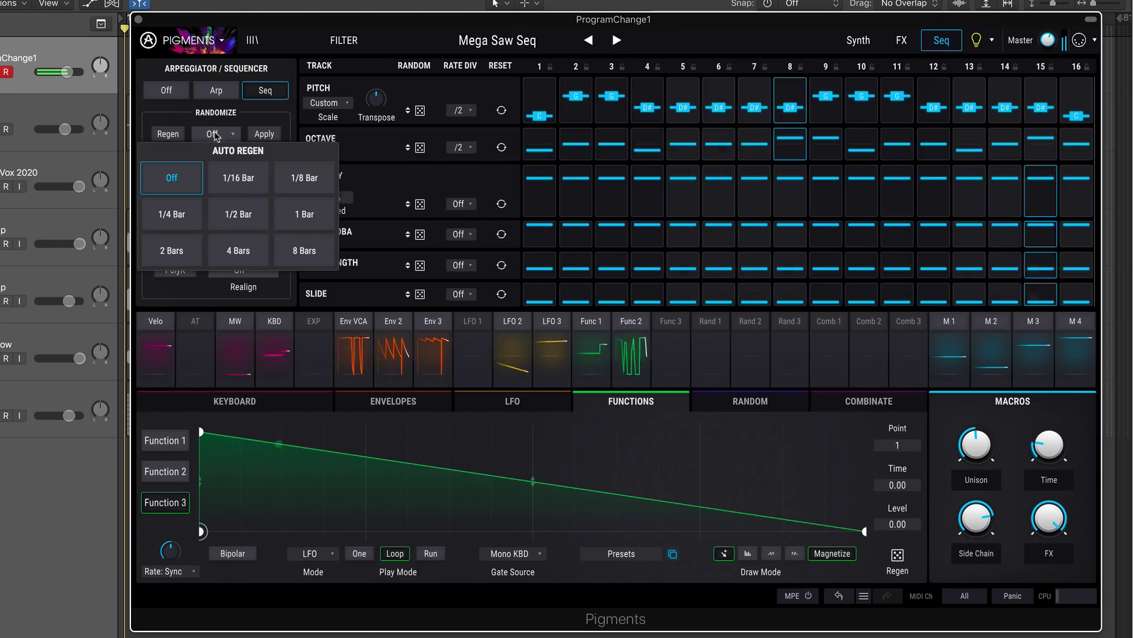
{"action": "left_click", "coordinate": [227, 120]}
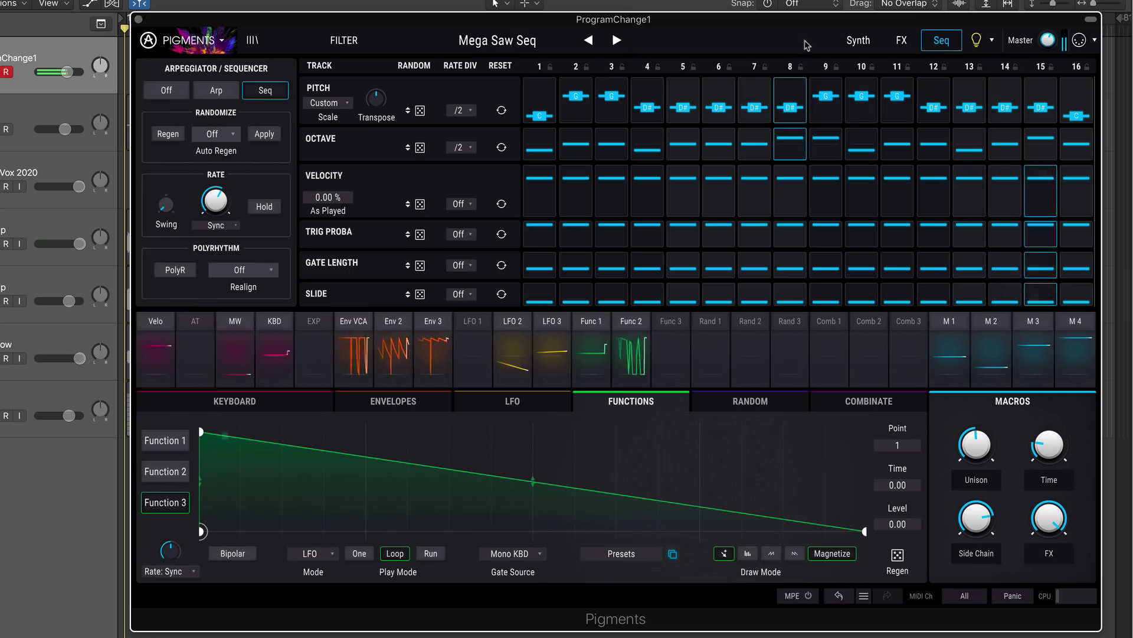
Step: Load the Tomb preset, then find and load Geometric from the browser's Sequence presets and close the browser
{"action": "left_click", "coordinate": [617, 40]}
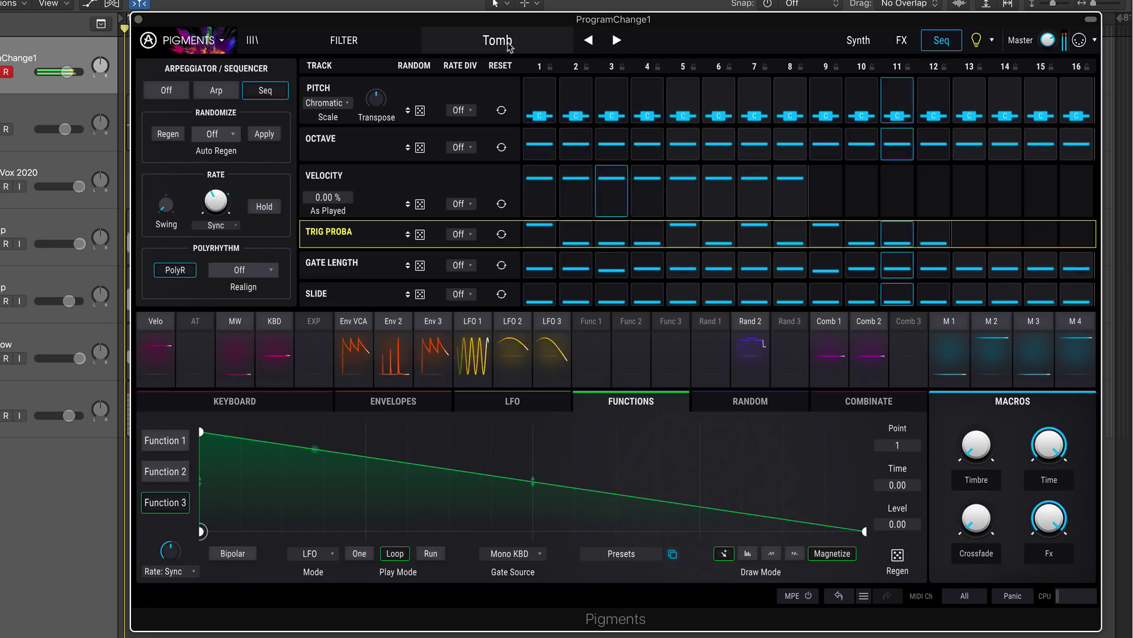
{"action": "left_click", "coordinate": [509, 44]}
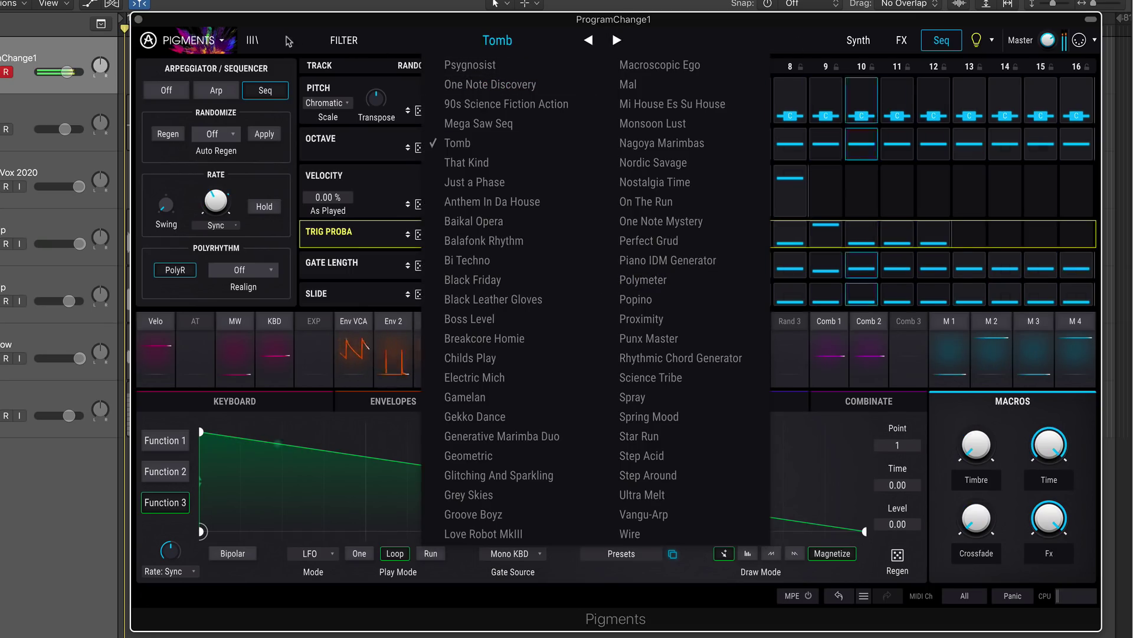
{"action": "left_click", "coordinate": [253, 41]}
{"action": "scroll", "coordinate": [511, 378], "scroll_direction": "down", "scroll_amount": 5}
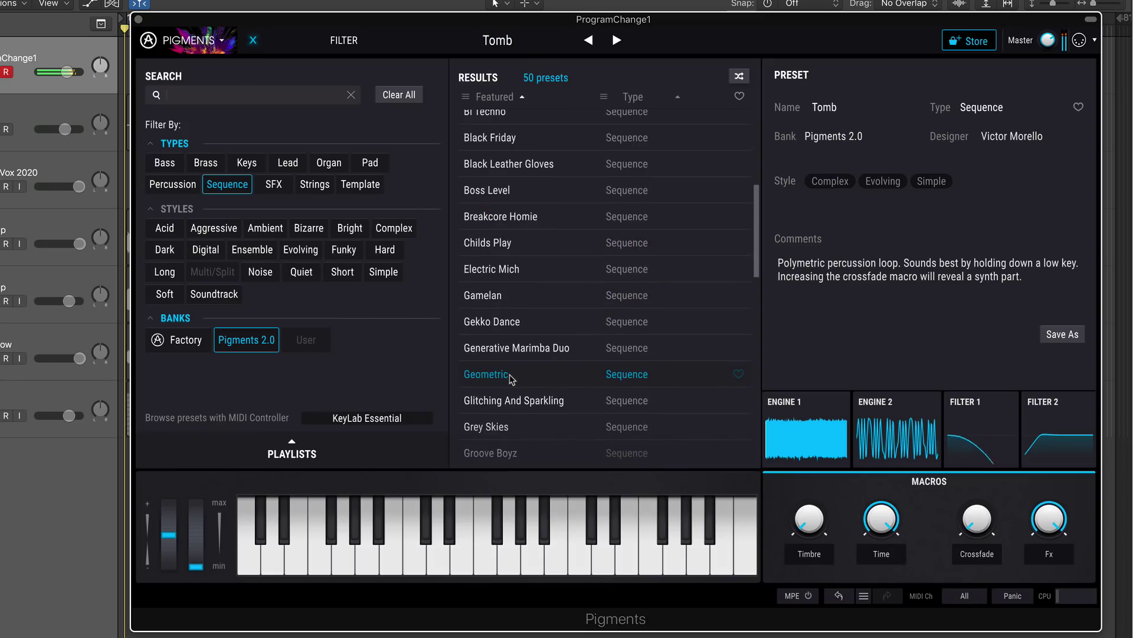
{"action": "left_click", "coordinate": [486, 374]}
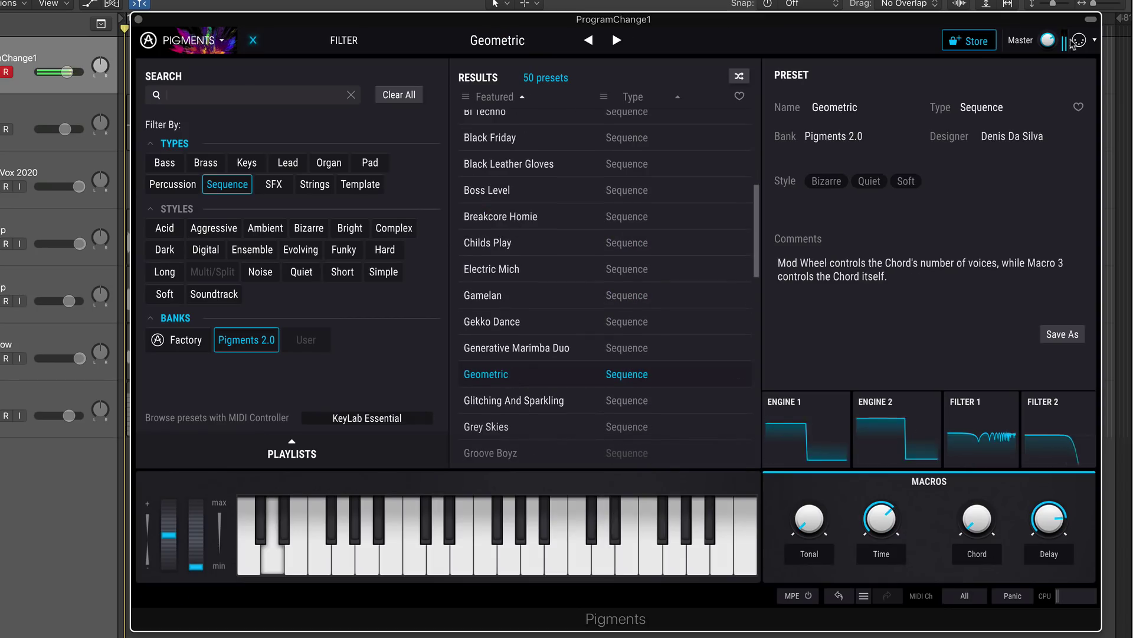
{"action": "left_click", "coordinate": [252, 42]}
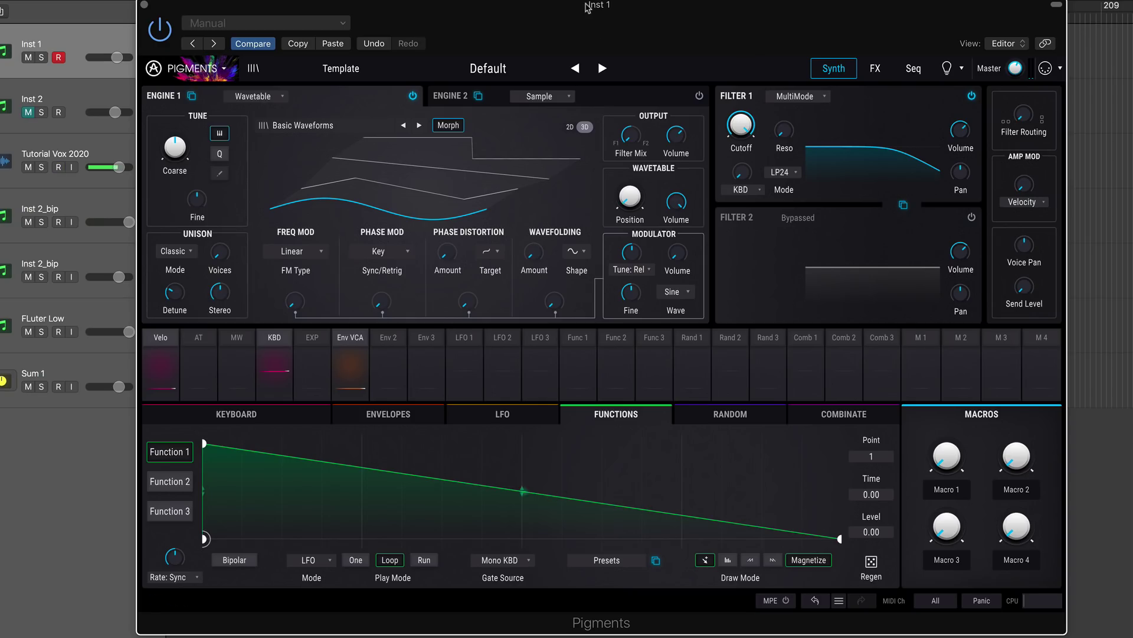
Step: Set the Engine 1 type to Sample in the Default template and show the sample engine's Main page
{"action": "left_click_drag", "start_coordinate": [589, 7], "coordinate": [588, 7]}
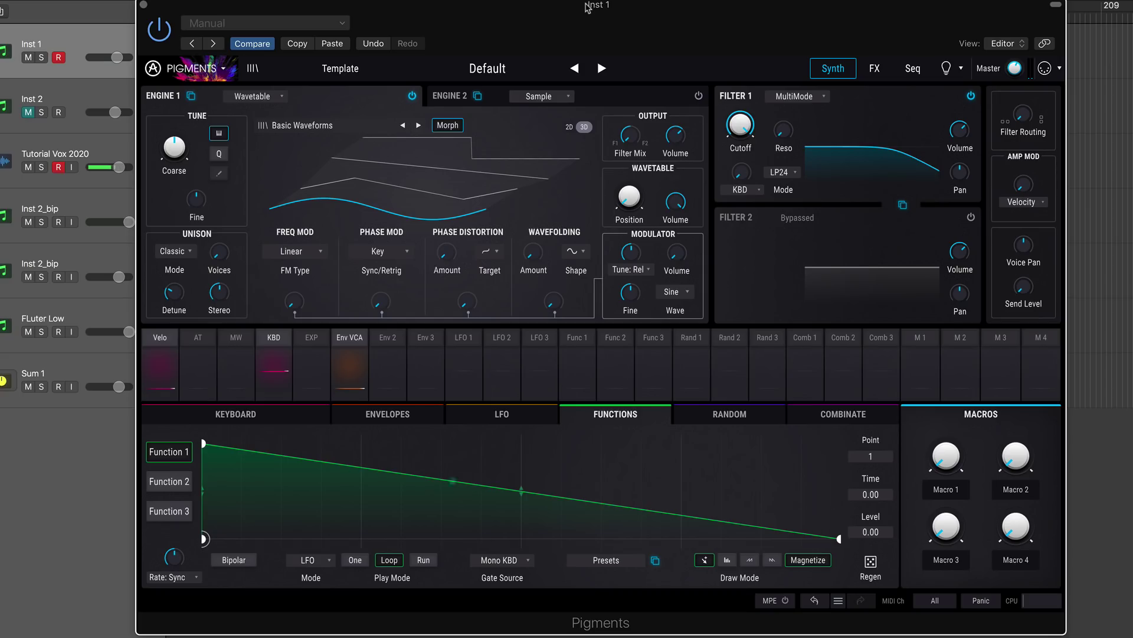
{"action": "left_click", "coordinate": [280, 98]}
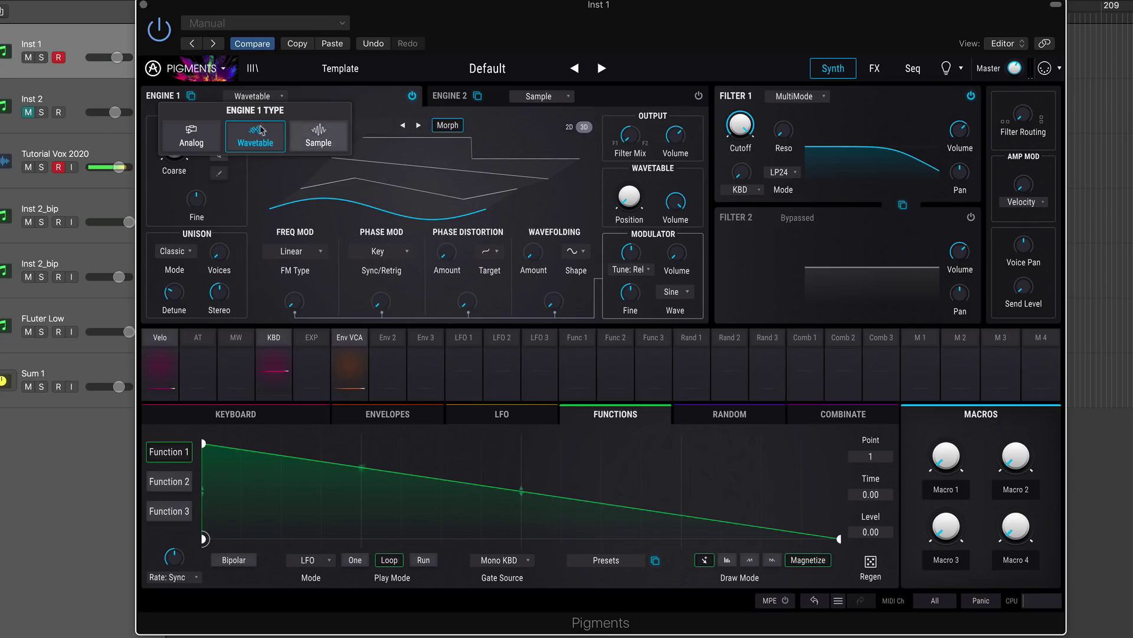
{"action": "left_click", "coordinate": [264, 101]}
{"action": "left_click", "coordinate": [266, 101]}
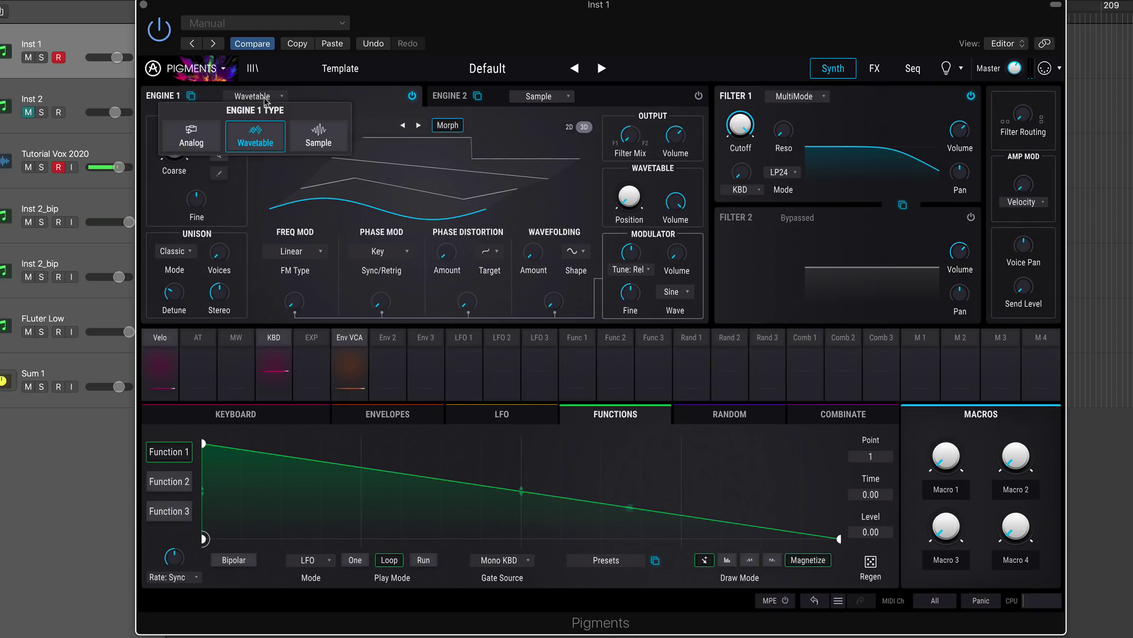
{"action": "left_click", "coordinate": [341, 147]}
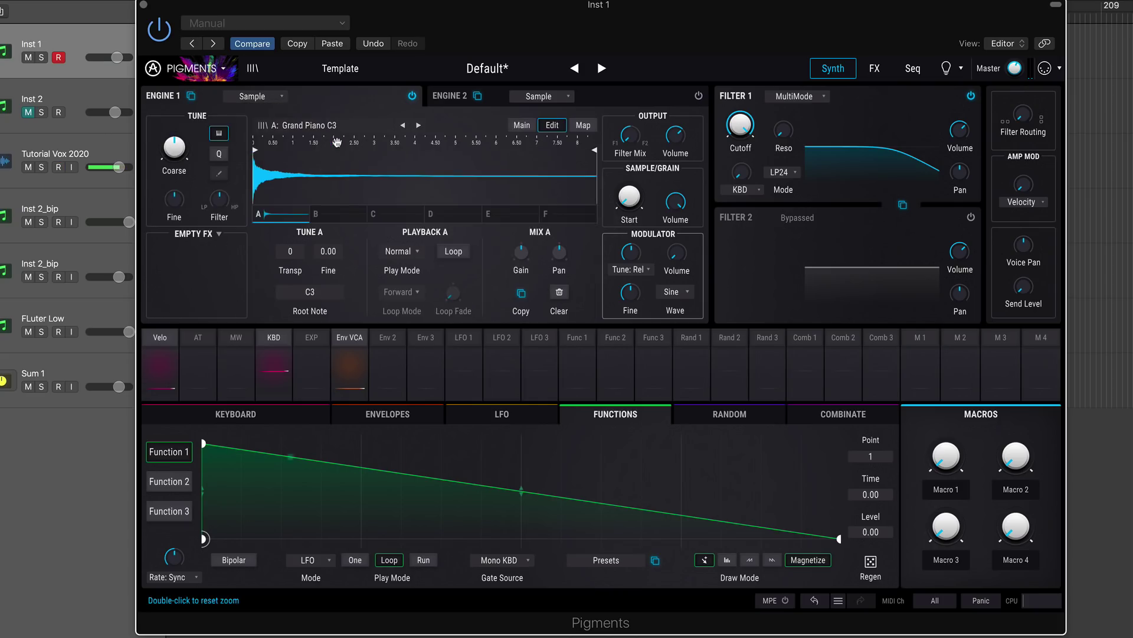
{"action": "left_click", "coordinate": [521, 125]}
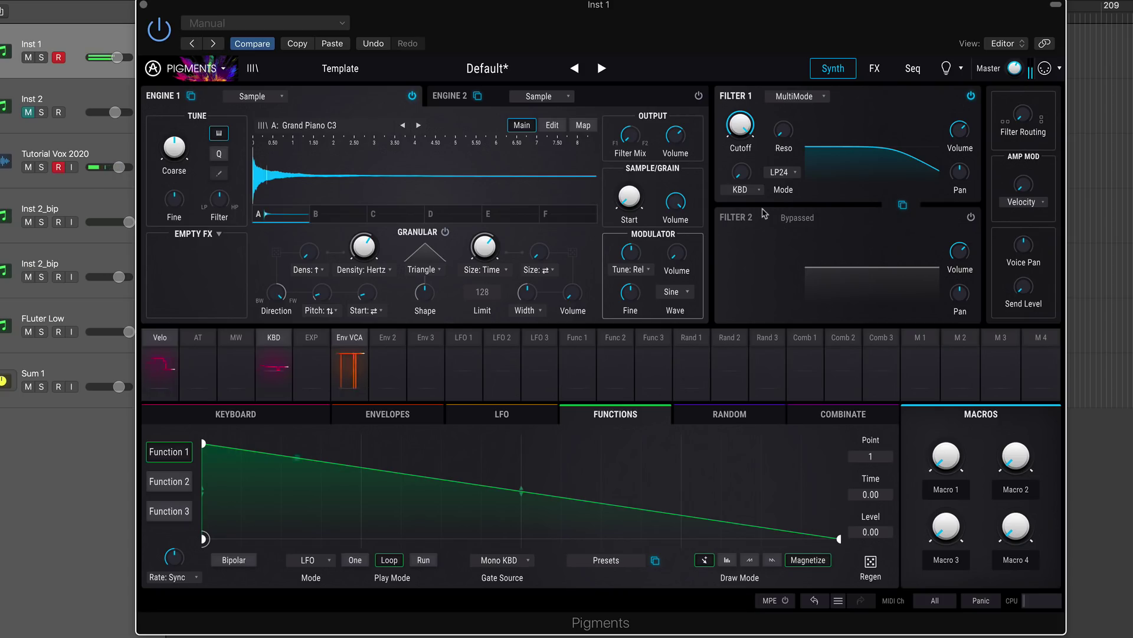
Step: Examine the categories of the built-in sample library for Engine 1's slot A, keeping Grand Piano C3 loaded
{"action": "left_click", "coordinate": [304, 125]}
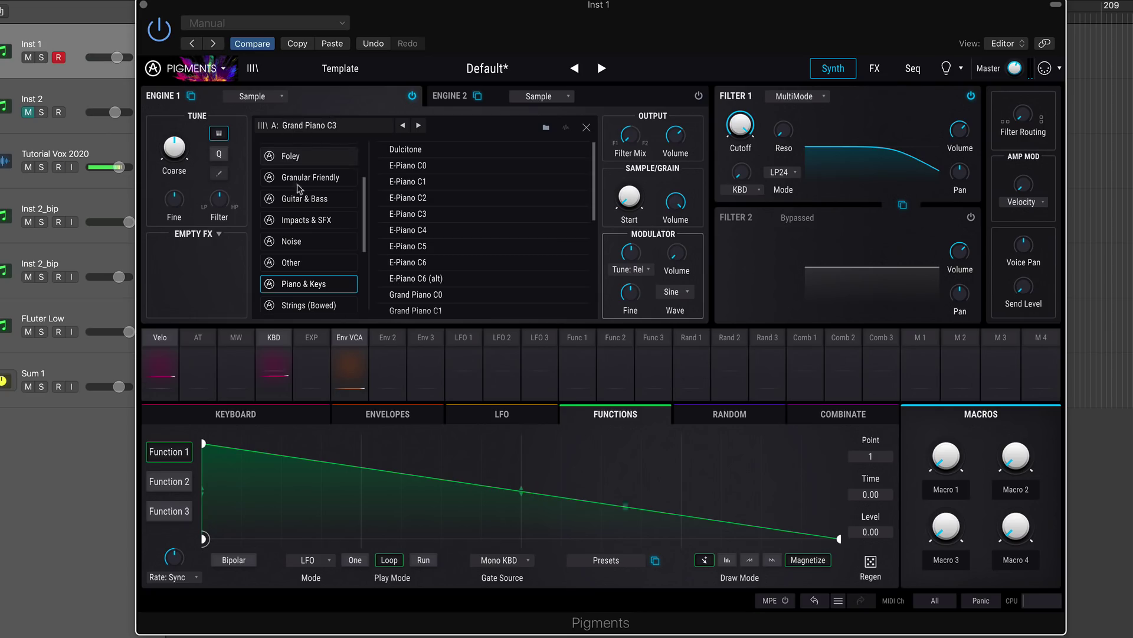
{"action": "scroll", "coordinate": [306, 201], "scroll_direction": "up", "scroll_amount": 3}
{"action": "scroll", "coordinate": [310, 203], "scroll_direction": "down", "scroll_amount": 5}
{"action": "scroll", "coordinate": [319, 202], "scroll_direction": "up", "scroll_amount": 5}
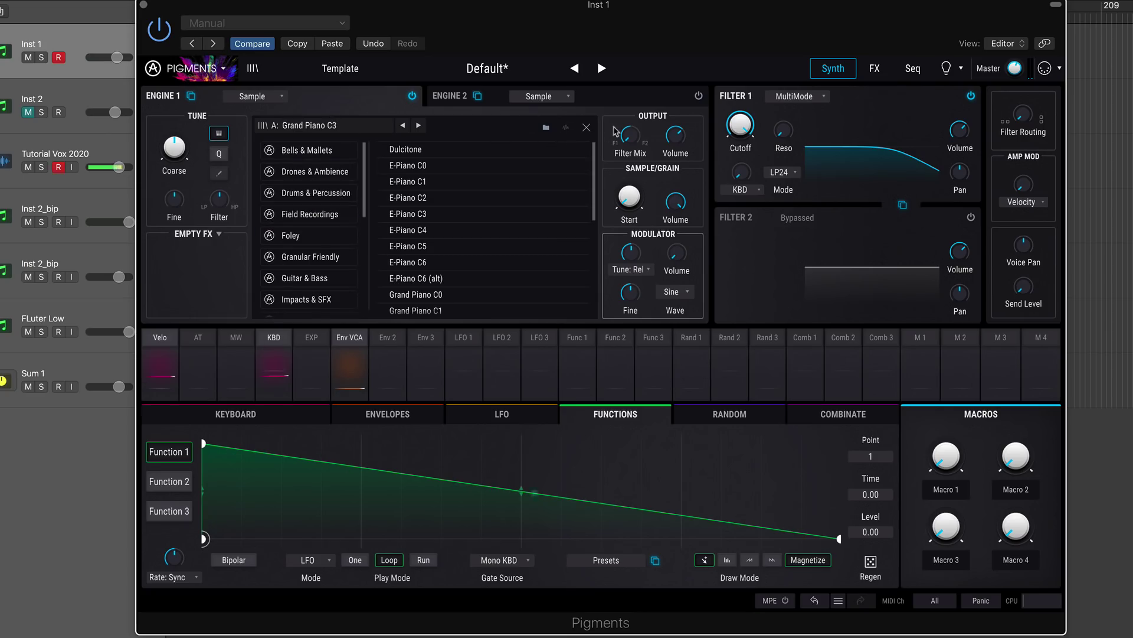
{"action": "left_click", "coordinate": [587, 128]}
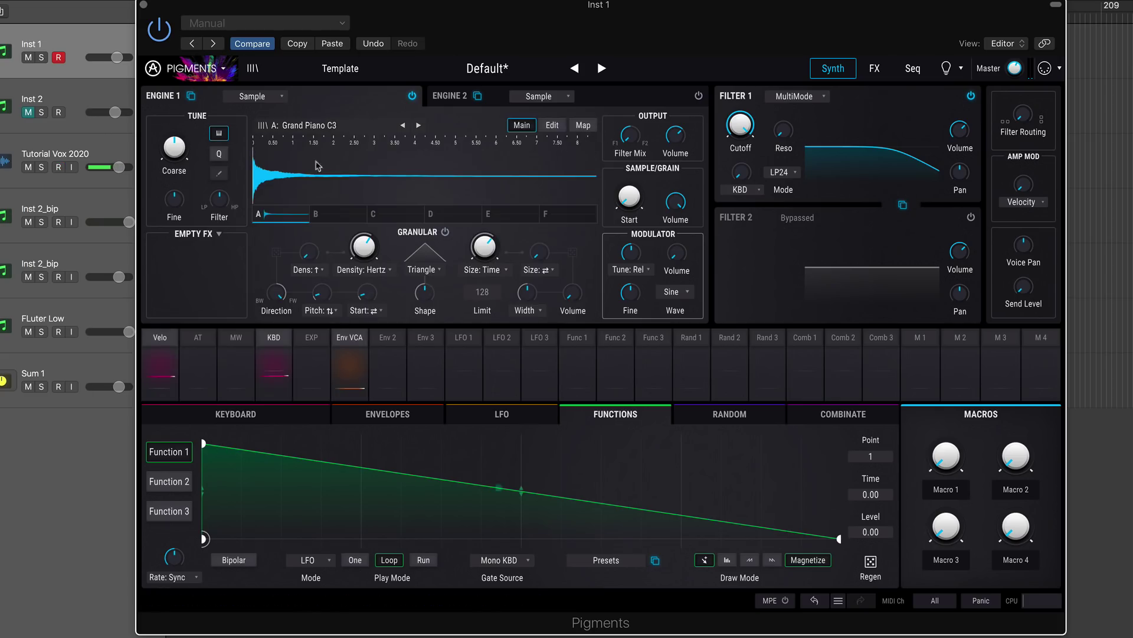
{"action": "left_click", "coordinate": [305, 128]}
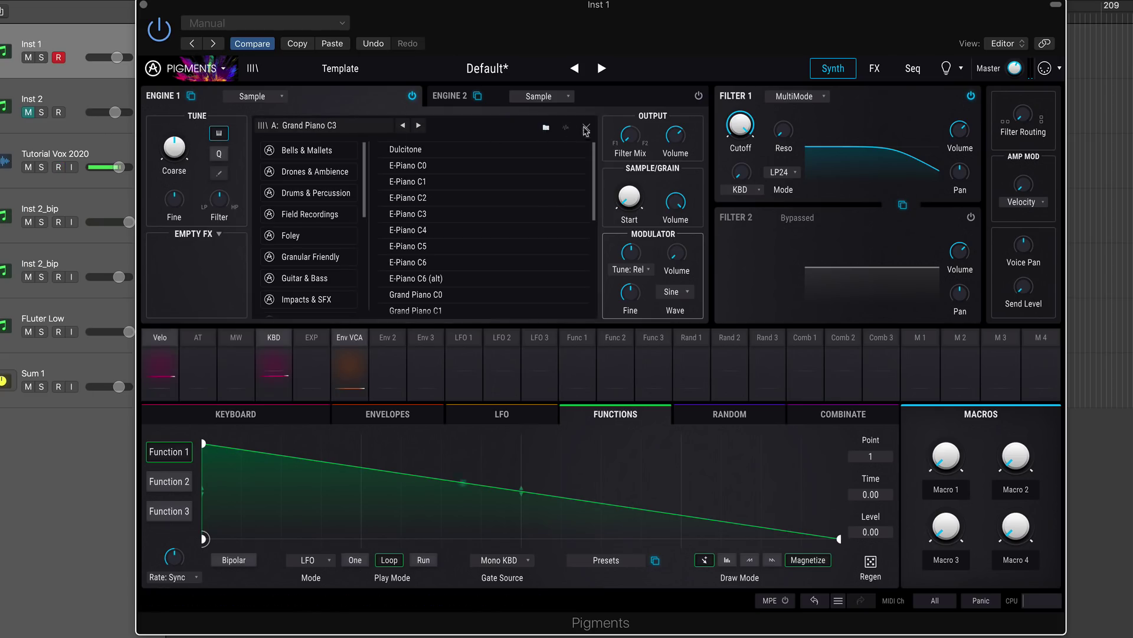
{"action": "left_click", "coordinate": [586, 128]}
Step: Import the external Aqua Bell High sample into Engine 1's slot A and lengthen the Env VCA release
{"action": "key", "text": "i"}
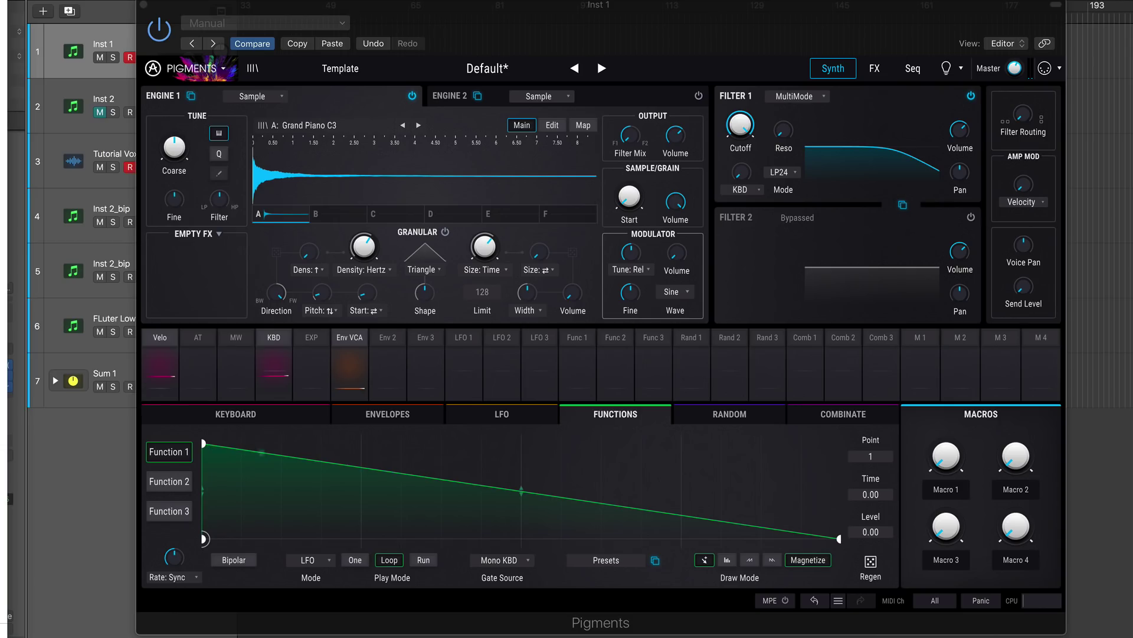
{"action": "left_click_drag", "start_coordinate": [12, 121], "coordinate": [304, 178]}
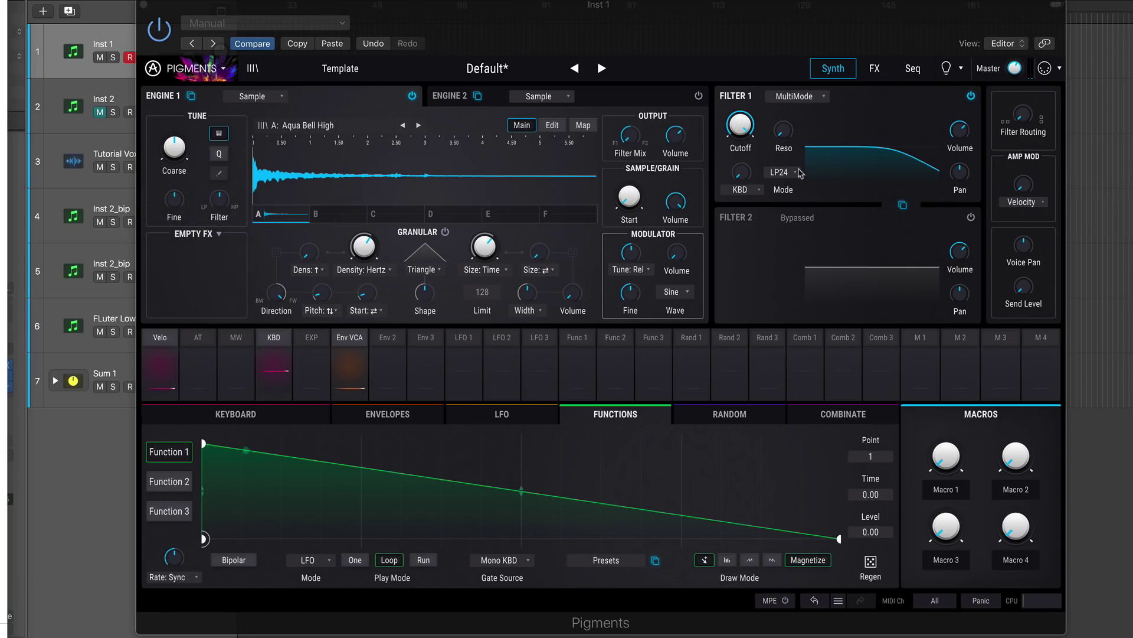
{"action": "left_click", "coordinate": [236, 413]}
{"action": "left_click", "coordinate": [388, 414]}
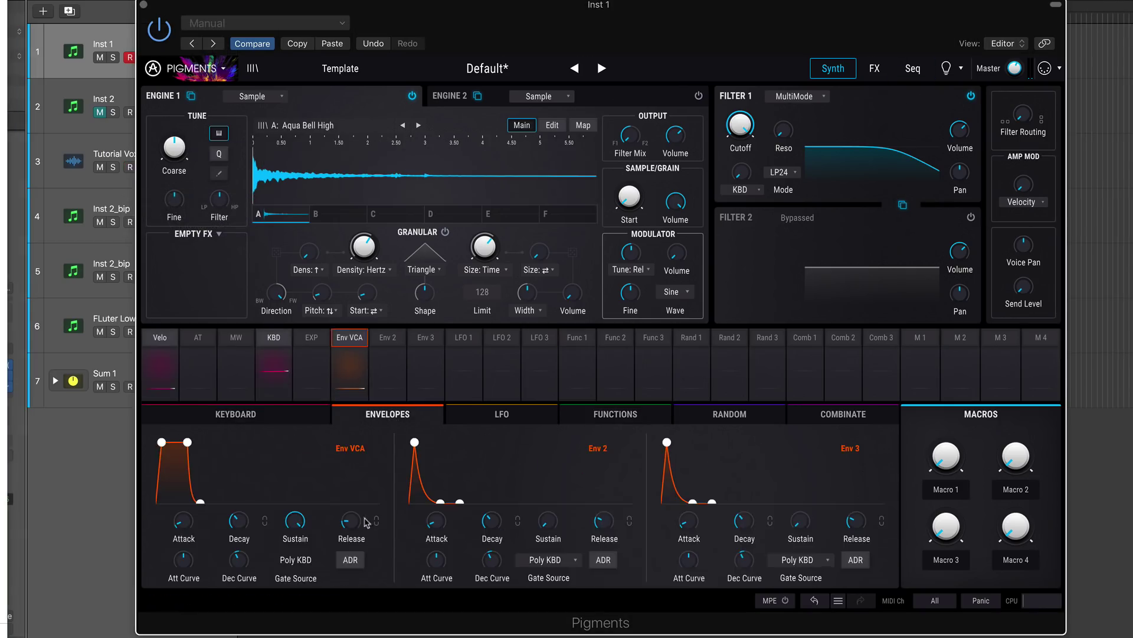
{"action": "scroll", "coordinate": [354, 523], "scroll_direction": "up", "scroll_amount": 5}
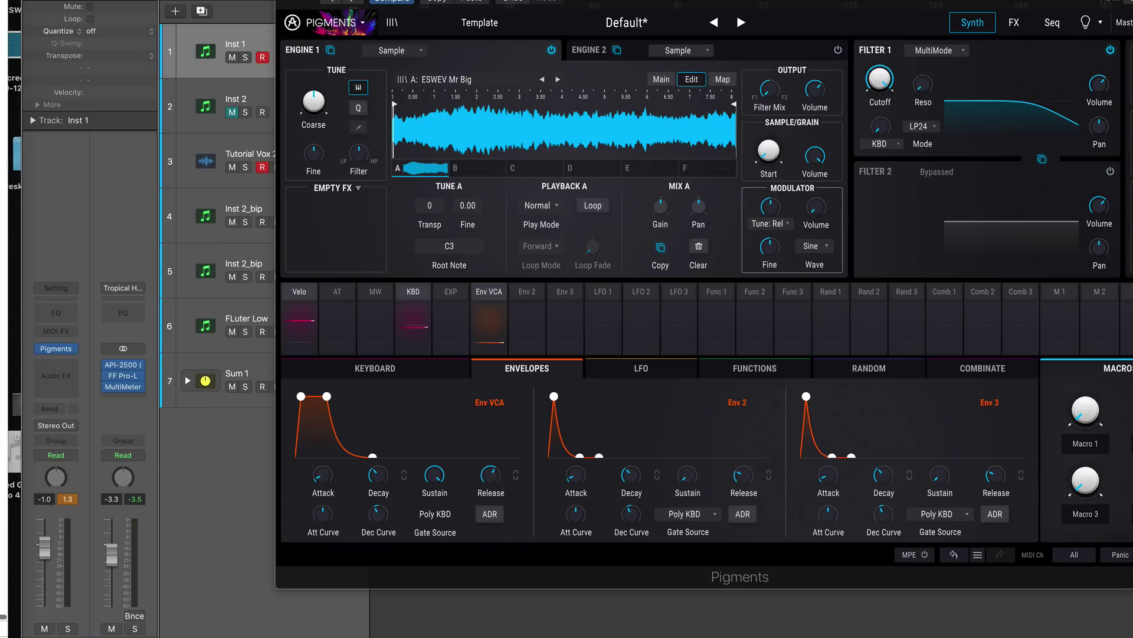
{"action": "key", "text": "i"}
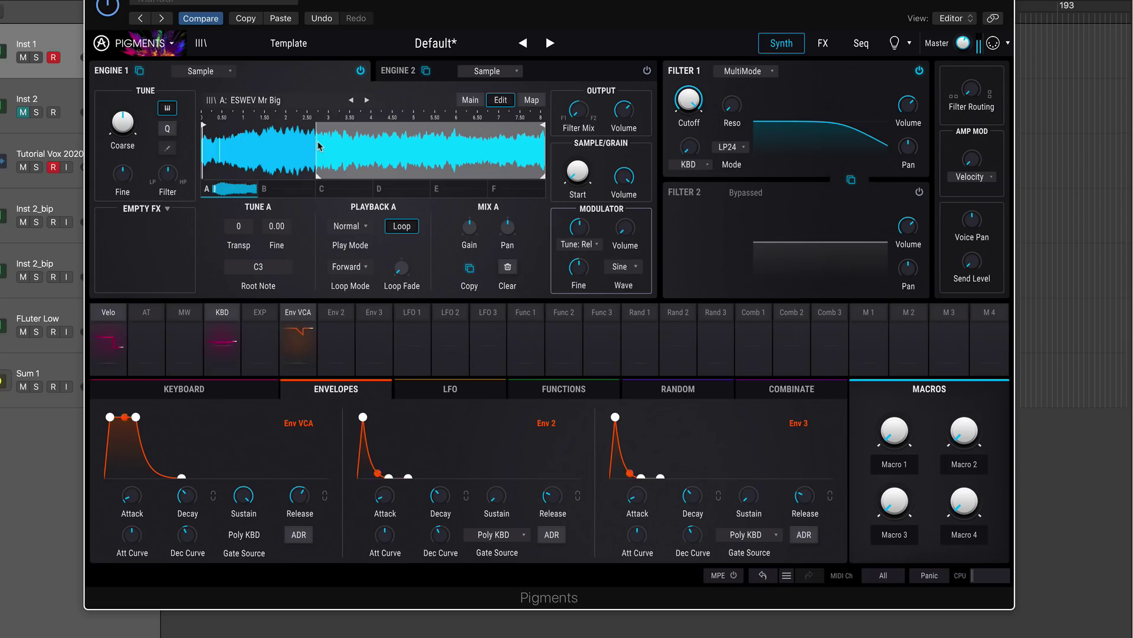
Step: Show Engine 1's sample map and go through sample slots A, B and C, ending on slot A
{"action": "left_click", "coordinate": [471, 100]}
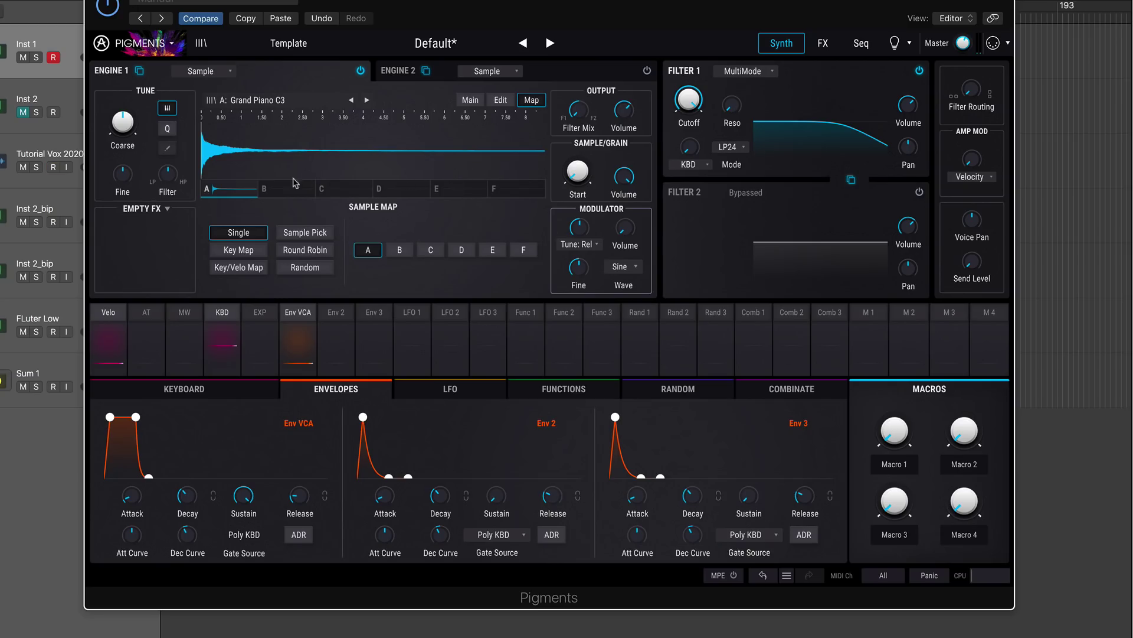
{"action": "scroll", "coordinate": [295, 183], "scroll_direction": "down", "scroll_amount": 5}
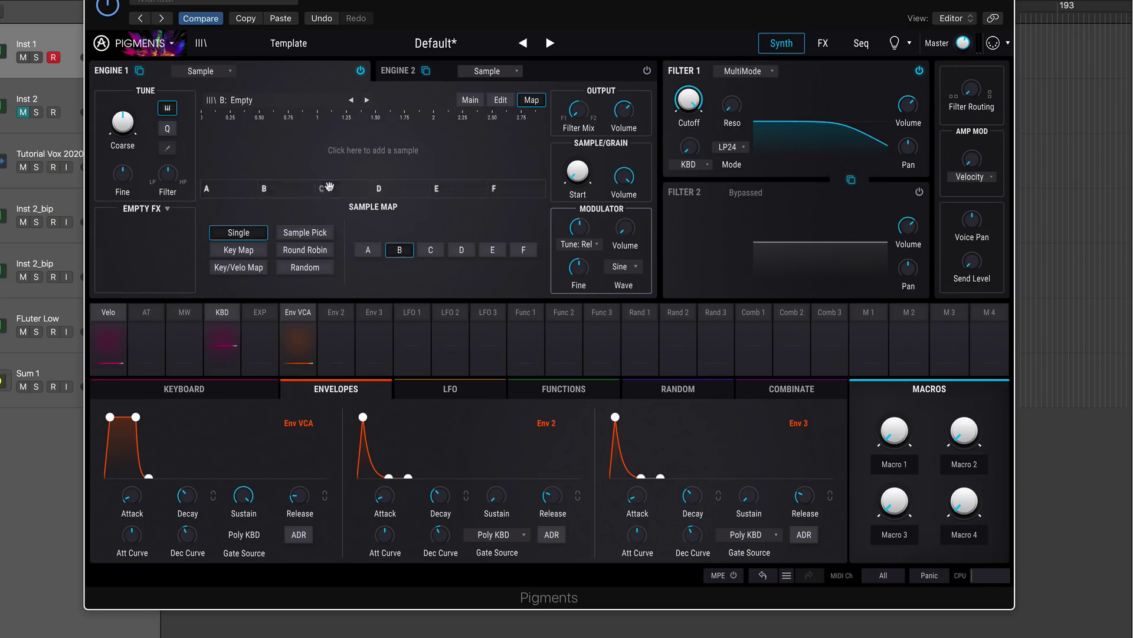
{"action": "left_click", "coordinate": [252, 191]}
{"action": "scroll", "coordinate": [290, 195], "scroll_direction": "down", "scroll_amount": 5}
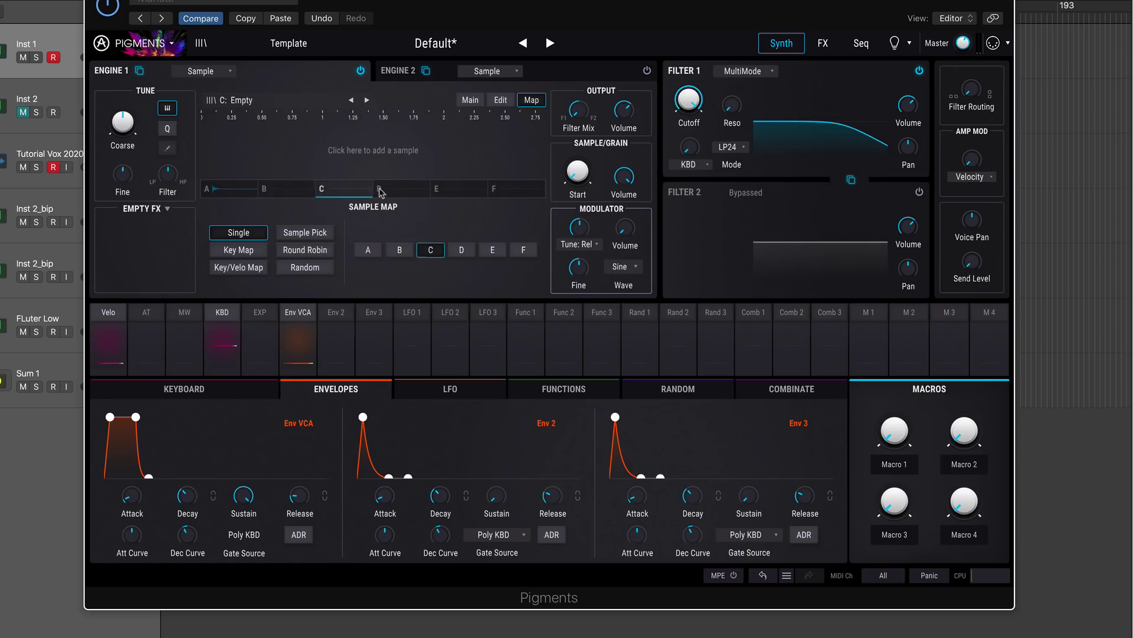
{"action": "left_click", "coordinate": [232, 198]}
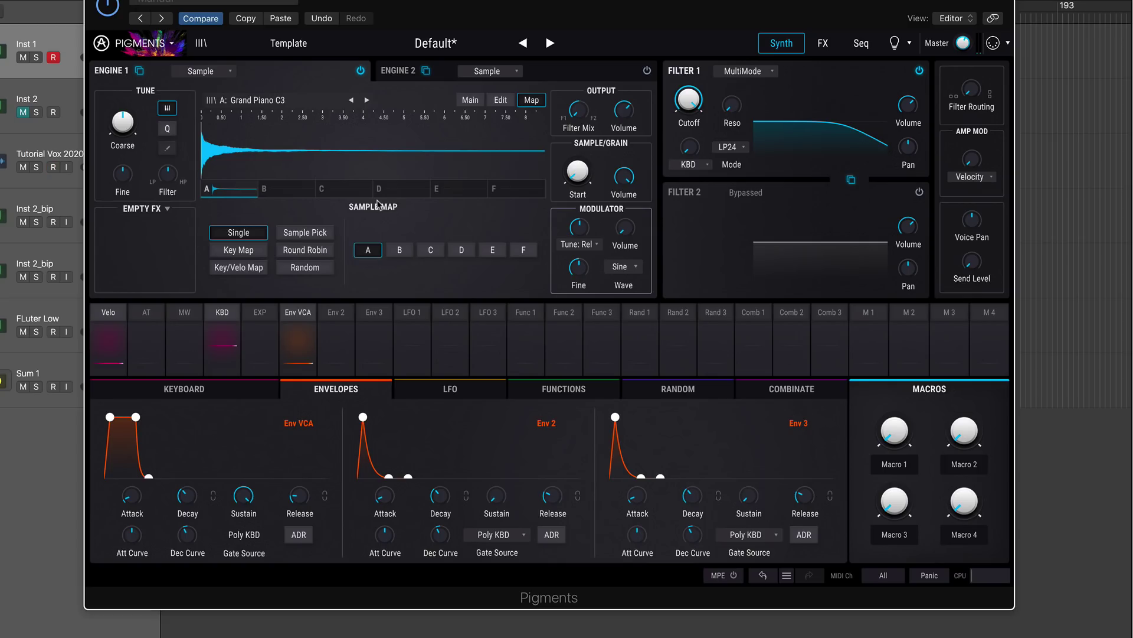
Step: Filter the preset browser to Keys presets from the Pigments 2.0 bank
{"action": "left_click", "coordinate": [288, 43]}
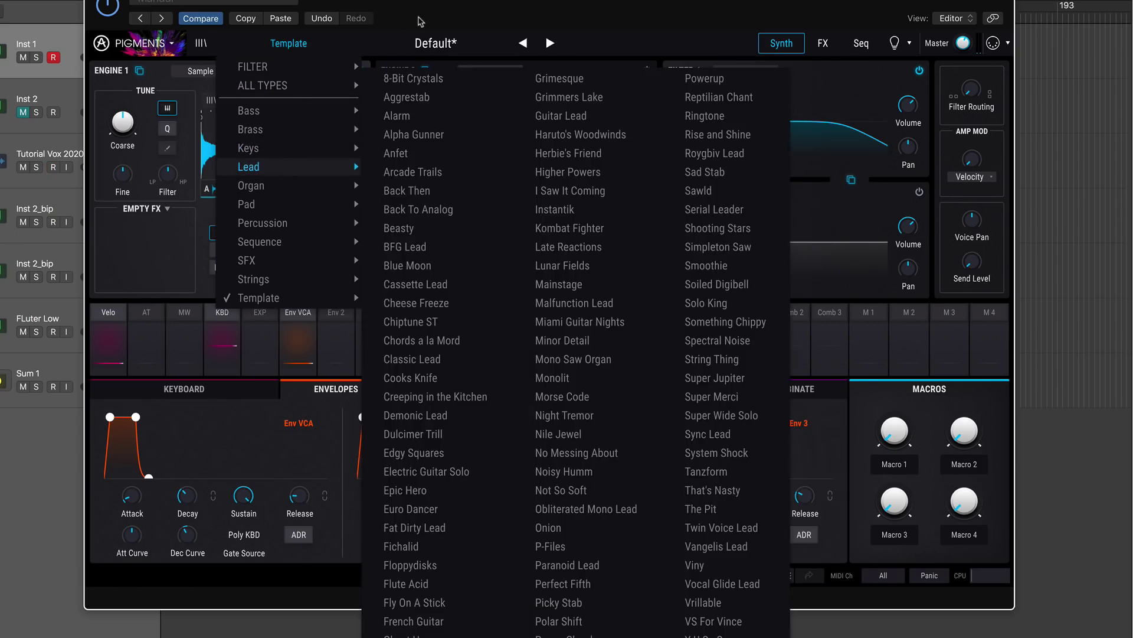
{"action": "left_click", "coordinate": [422, 19]}
{"action": "left_click", "coordinate": [201, 48]}
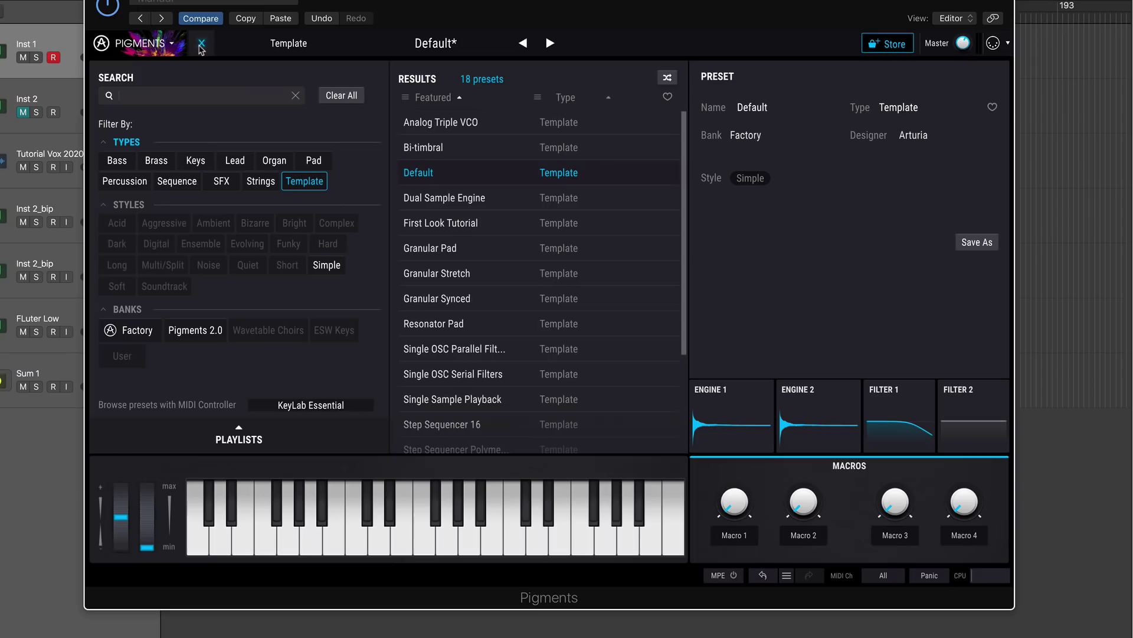
{"action": "left_click", "coordinate": [193, 332]}
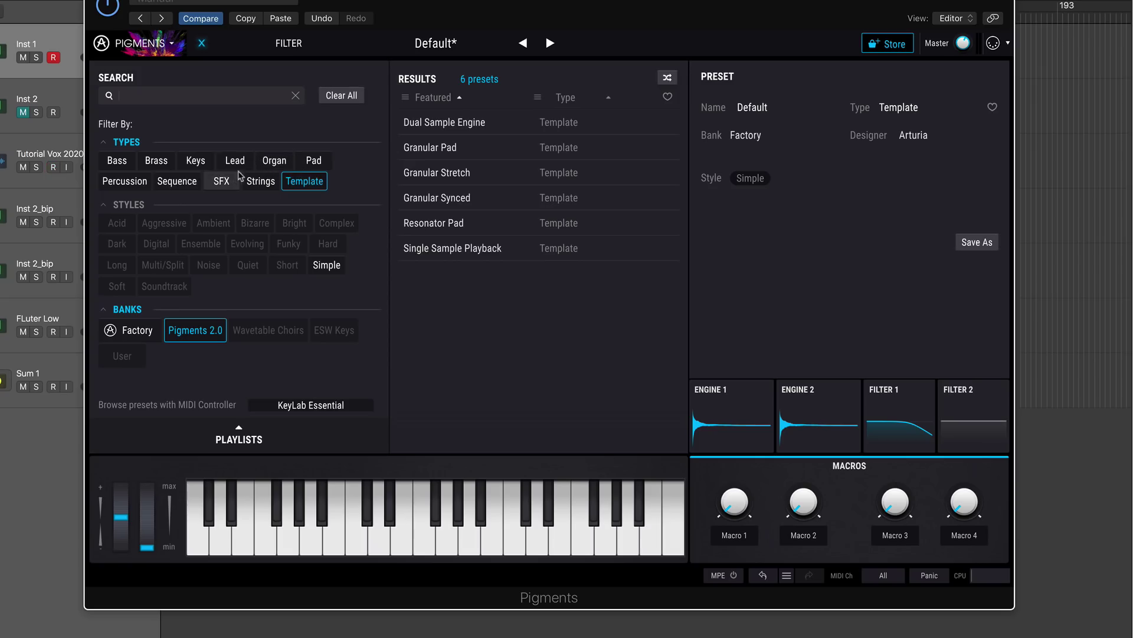
{"action": "left_click", "coordinate": [195, 159]}
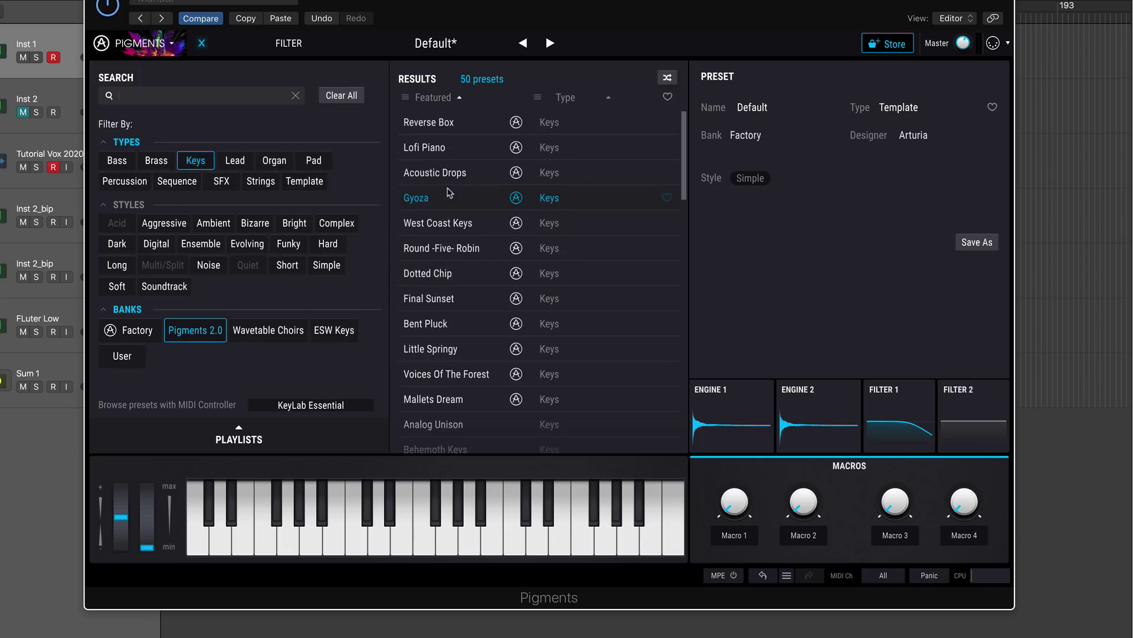
Step: Audition the Keys presets Not A Dance Piano and Emotional Piano, leaving Emotional Piano loaded
{"action": "scroll", "coordinate": [467, 312], "scroll_direction": "down", "scroll_amount": 2}
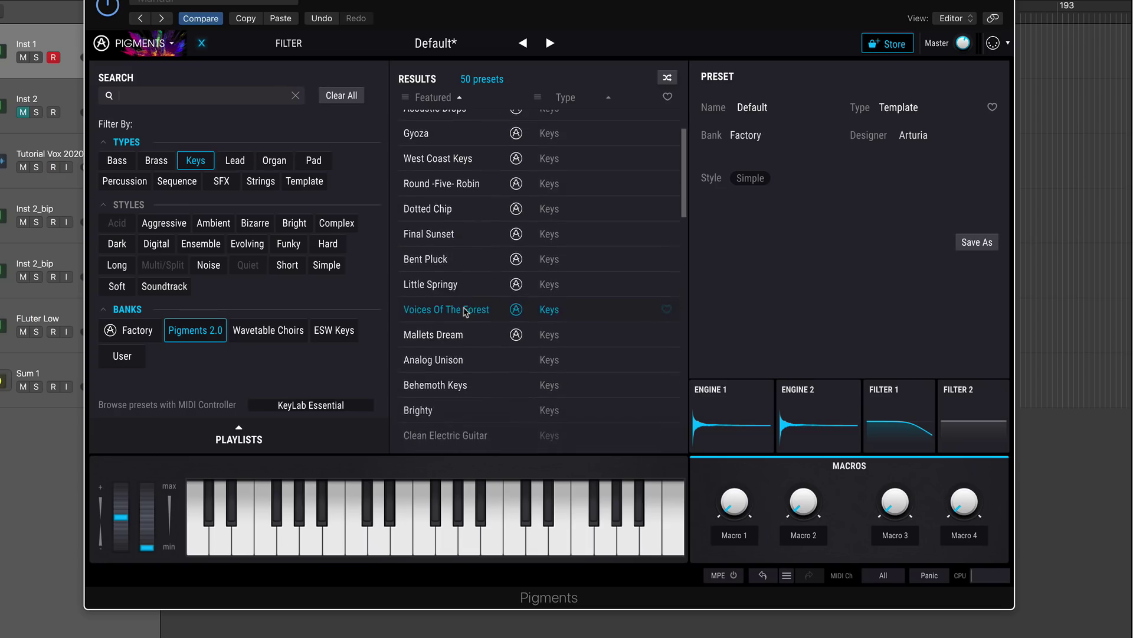
{"action": "scroll", "coordinate": [467, 312], "scroll_direction": "down", "scroll_amount": 9}
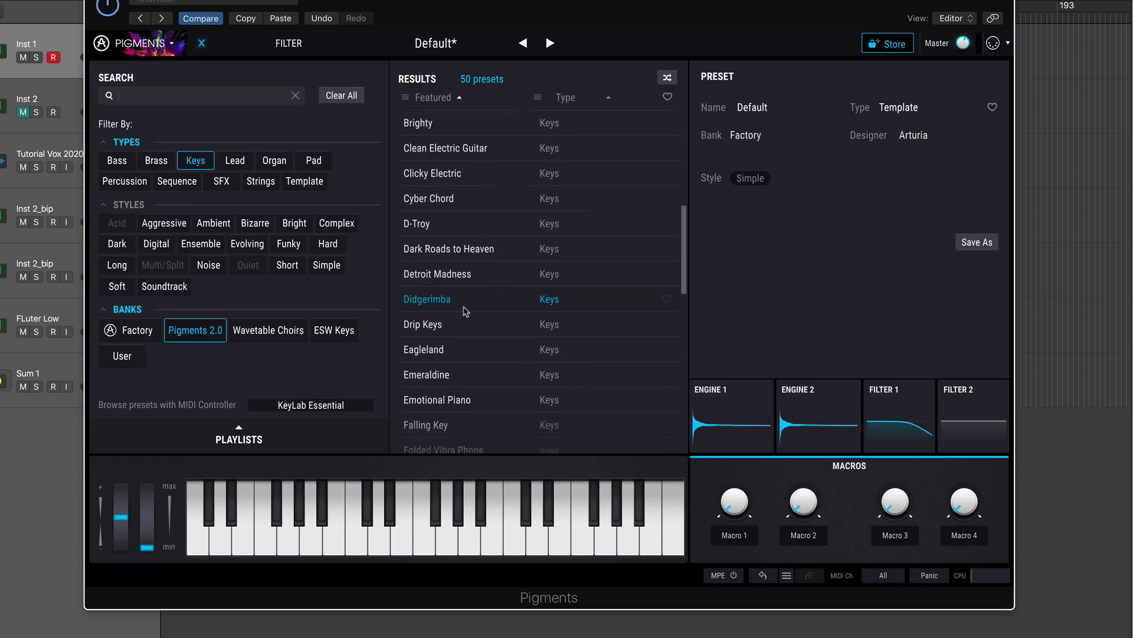
{"action": "scroll", "coordinate": [466, 311], "scroll_direction": "down", "scroll_amount": 10}
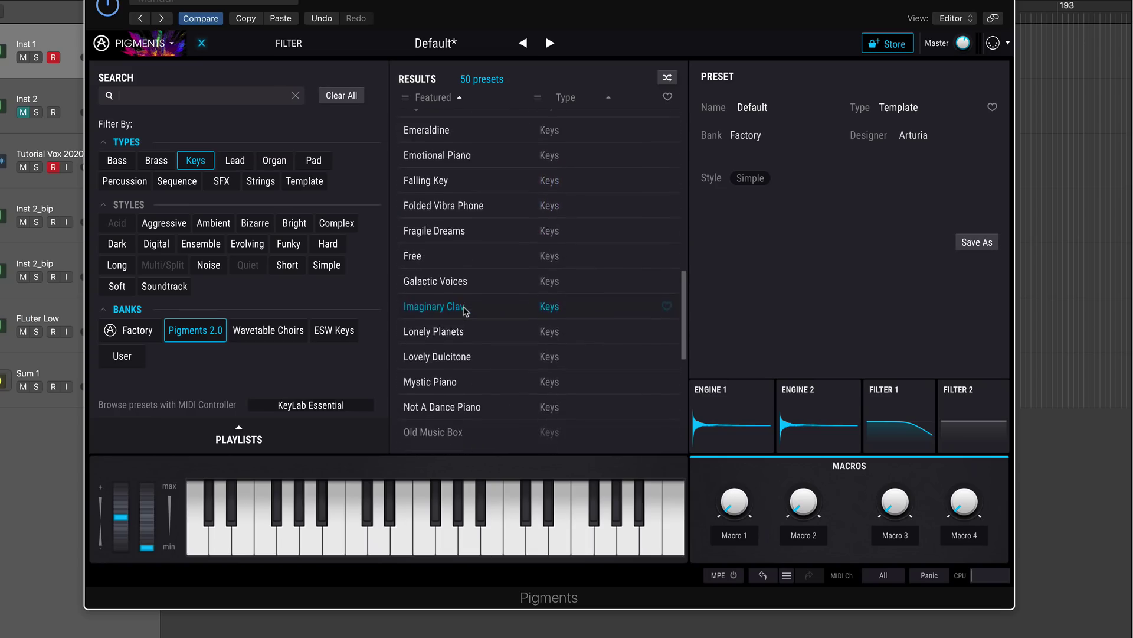
{"action": "scroll", "coordinate": [465, 311], "scroll_direction": "down", "scroll_amount": 4}
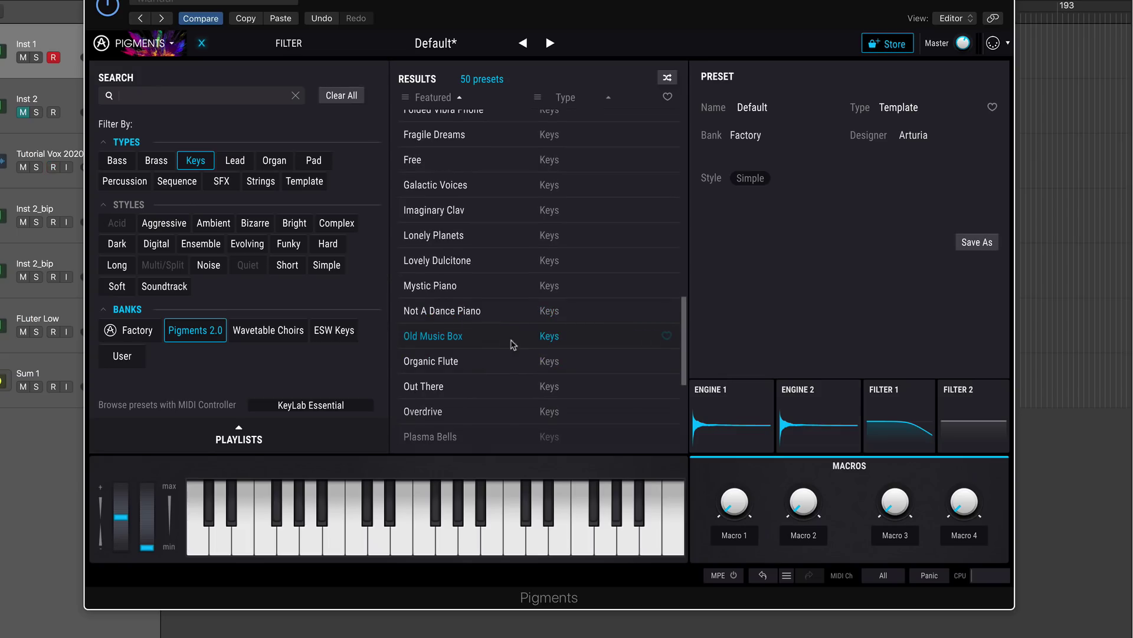
{"action": "left_click", "coordinate": [498, 320]}
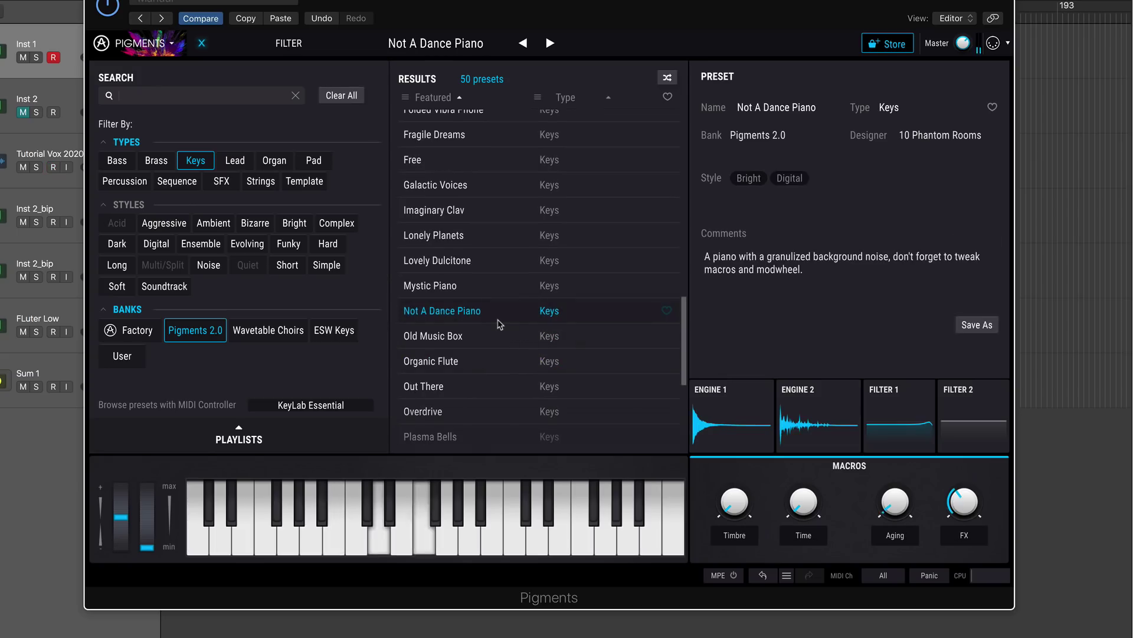
{"action": "scroll", "coordinate": [485, 283], "scroll_direction": "up", "scroll_amount": 5}
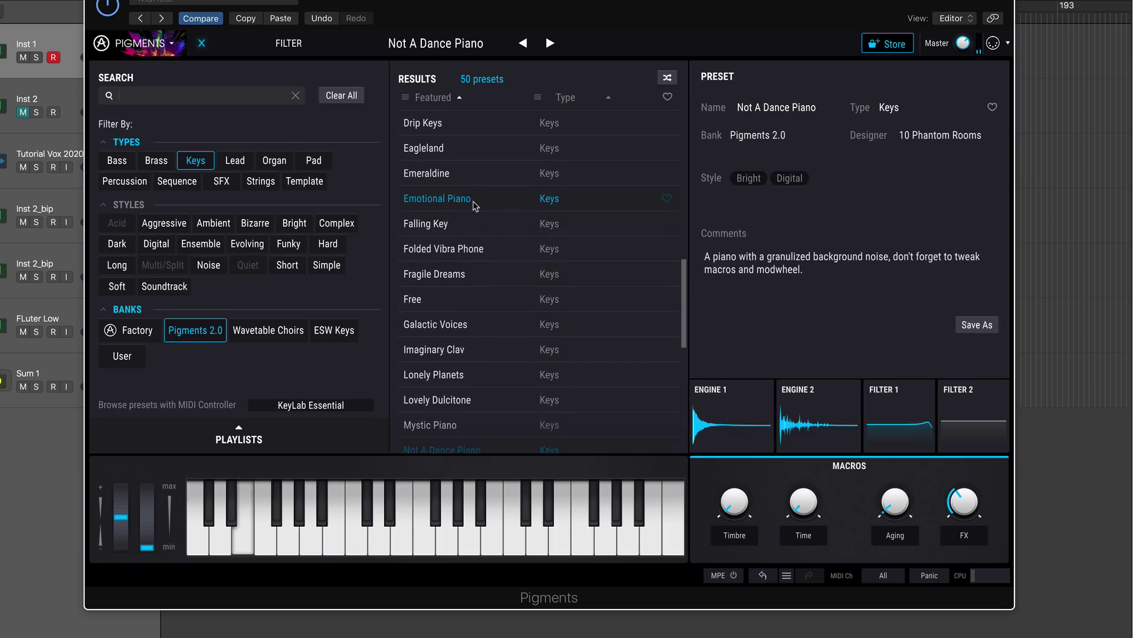
{"action": "left_click", "coordinate": [473, 200]}
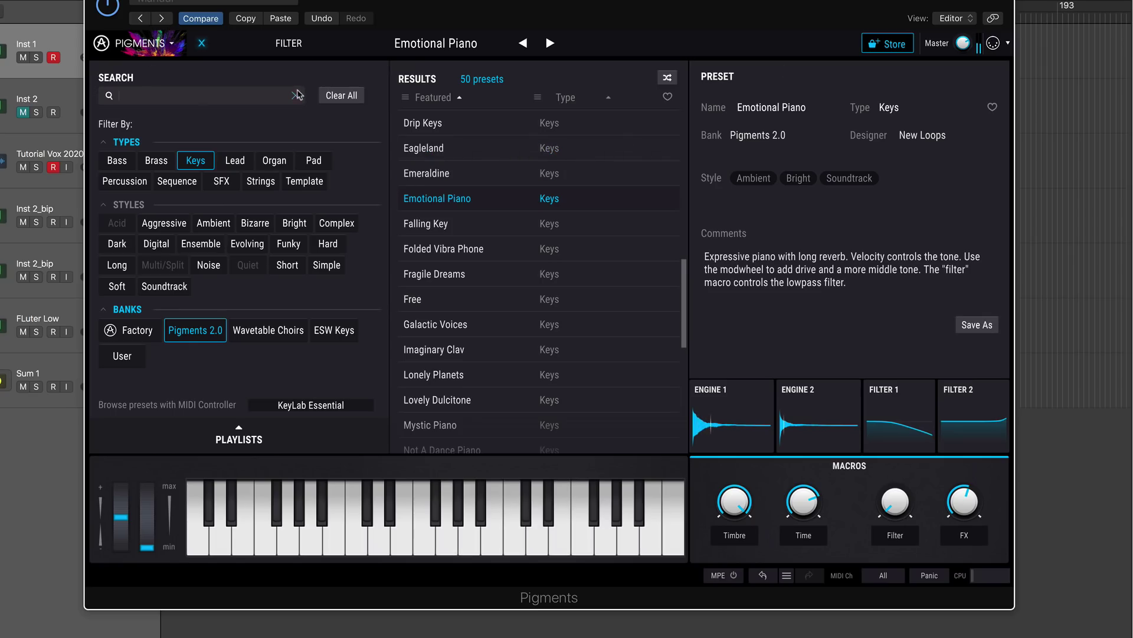
Step: Return to the synth view and go through Engine 1's key-mapped sample slots A to D, ending on slot C
{"action": "left_click", "coordinate": [201, 44]}
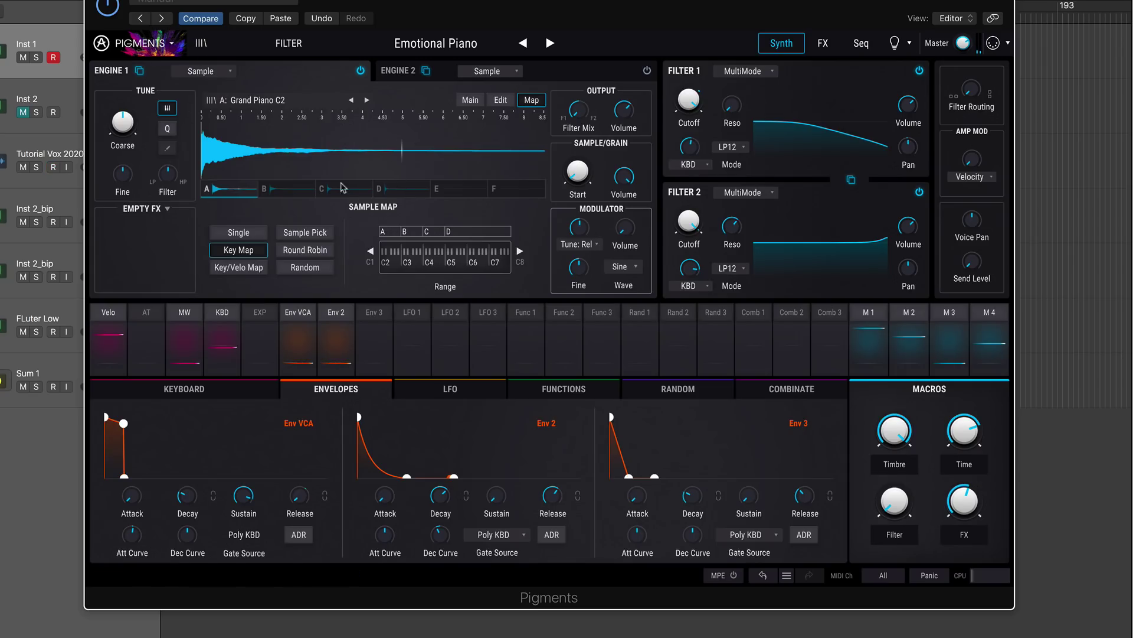
{"action": "left_click", "coordinate": [275, 191]}
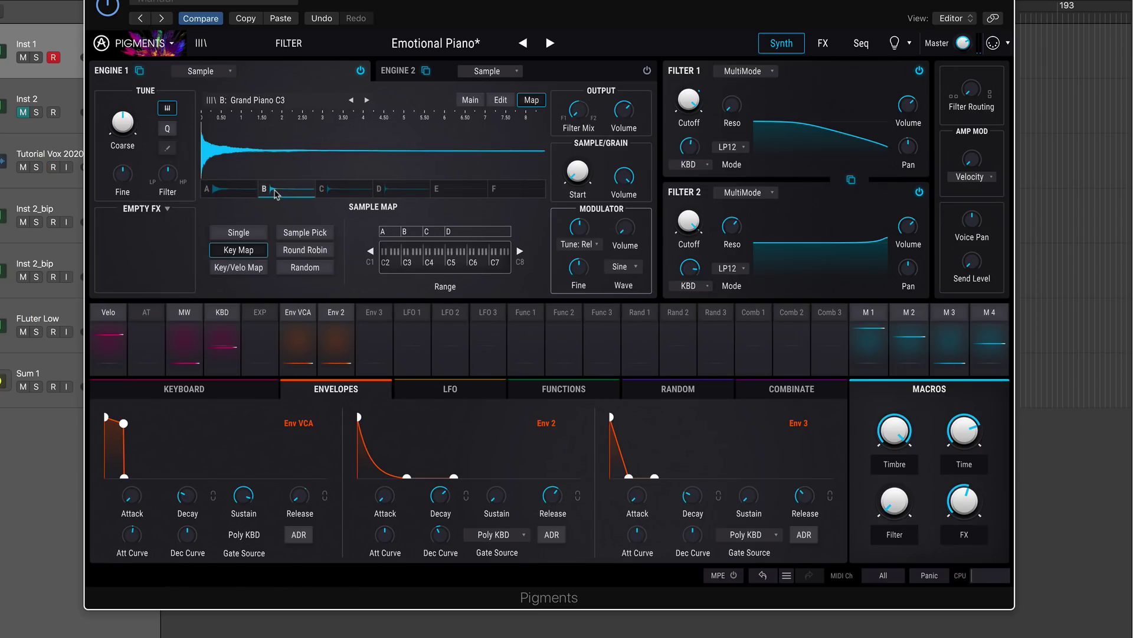
{"action": "left_click", "coordinate": [343, 190]}
{"action": "left_click", "coordinate": [396, 190]}
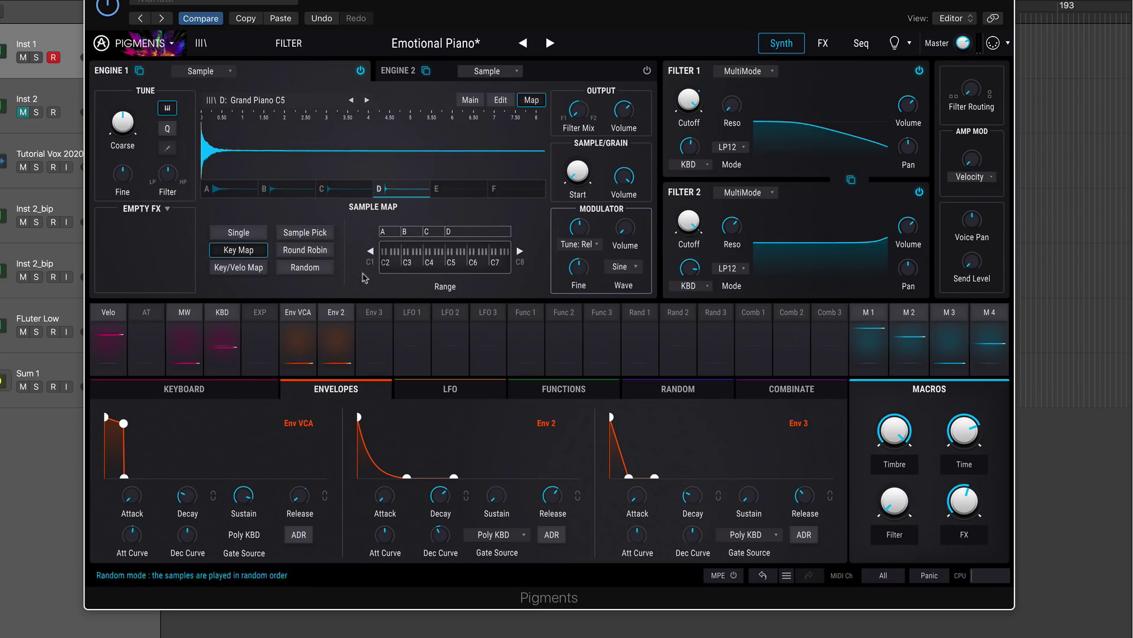
{"action": "left_click", "coordinate": [232, 192]}
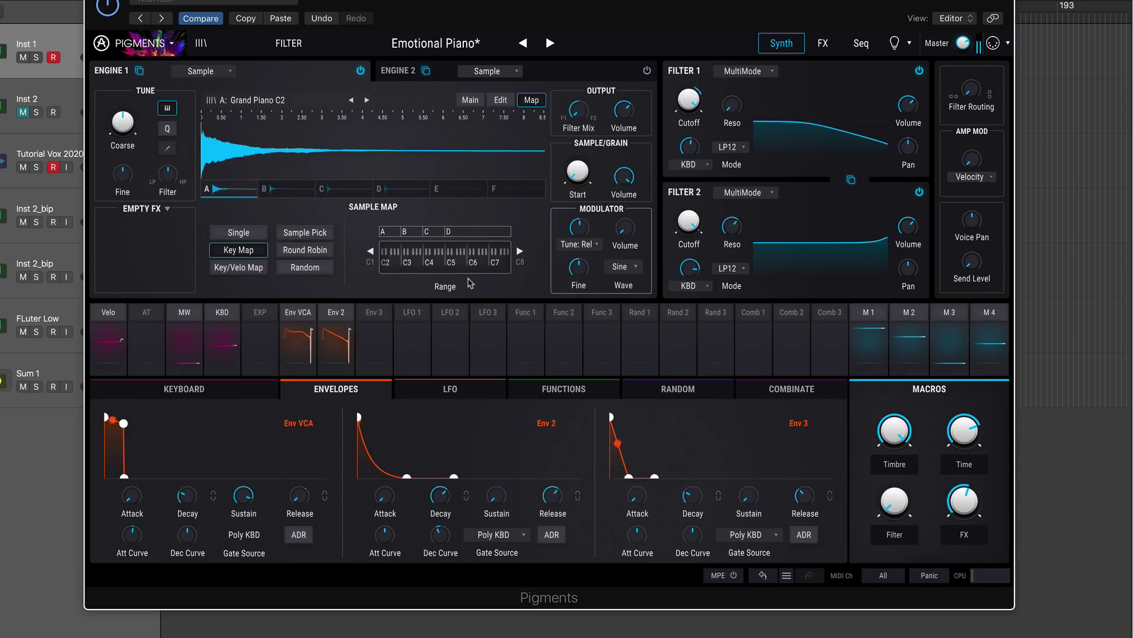
{"action": "left_click", "coordinate": [291, 194]}
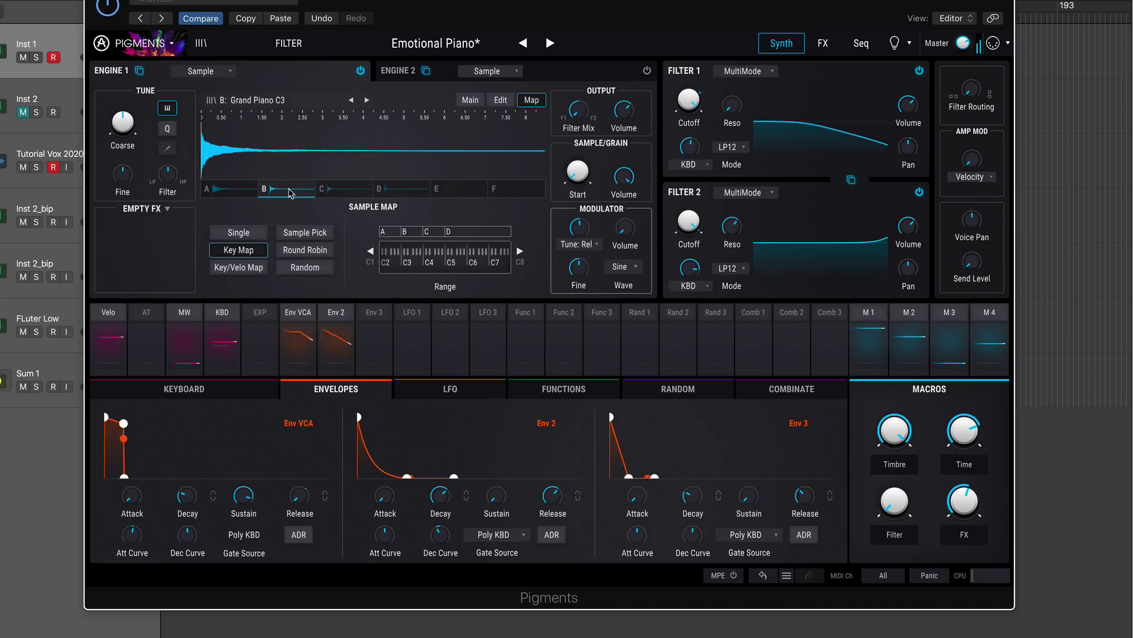
{"action": "left_click", "coordinate": [341, 196]}
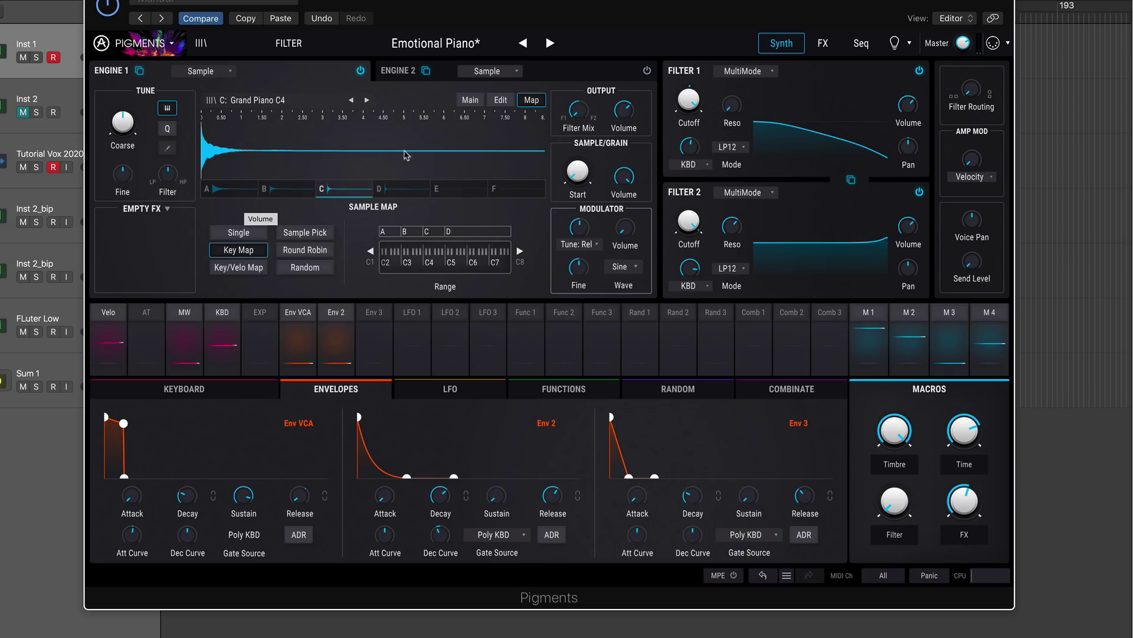
Step: Load the Default template and set Engine 1 to the Sample type, showing its Main page
{"action": "left_click", "coordinate": [288, 43]}
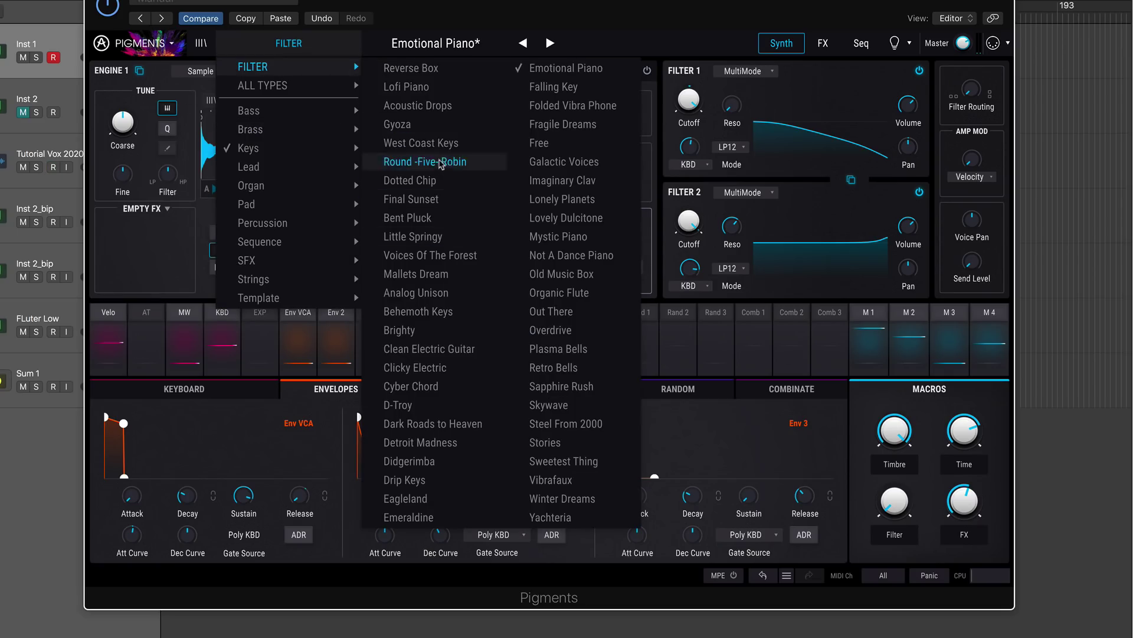
{"action": "mouse_move", "coordinate": [313, 68]}
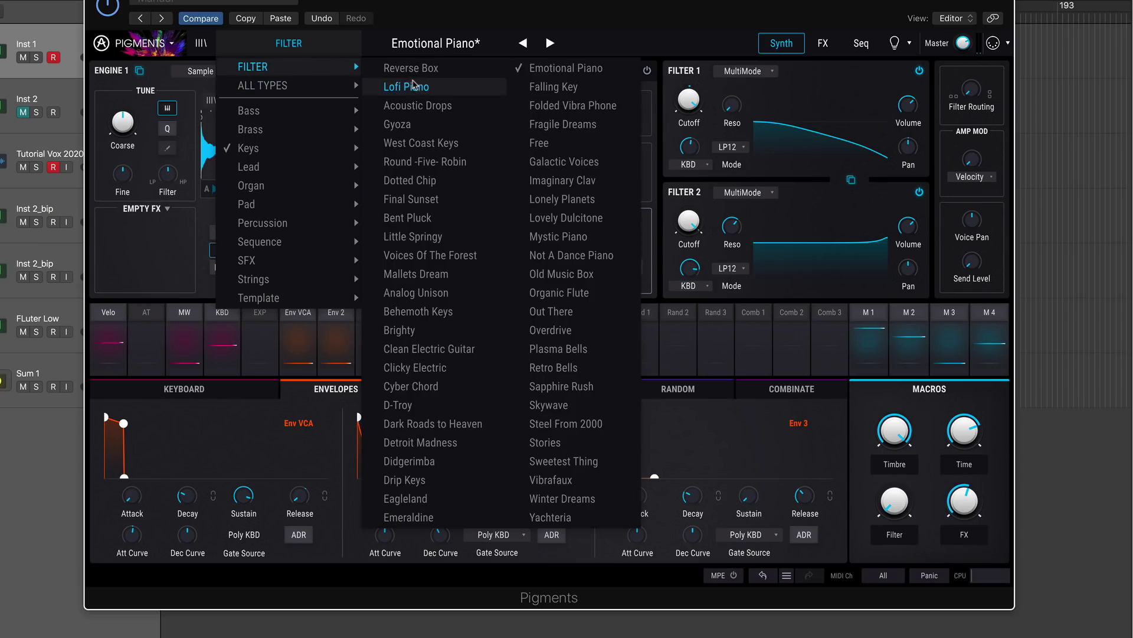
{"action": "mouse_move", "coordinate": [275, 298]}
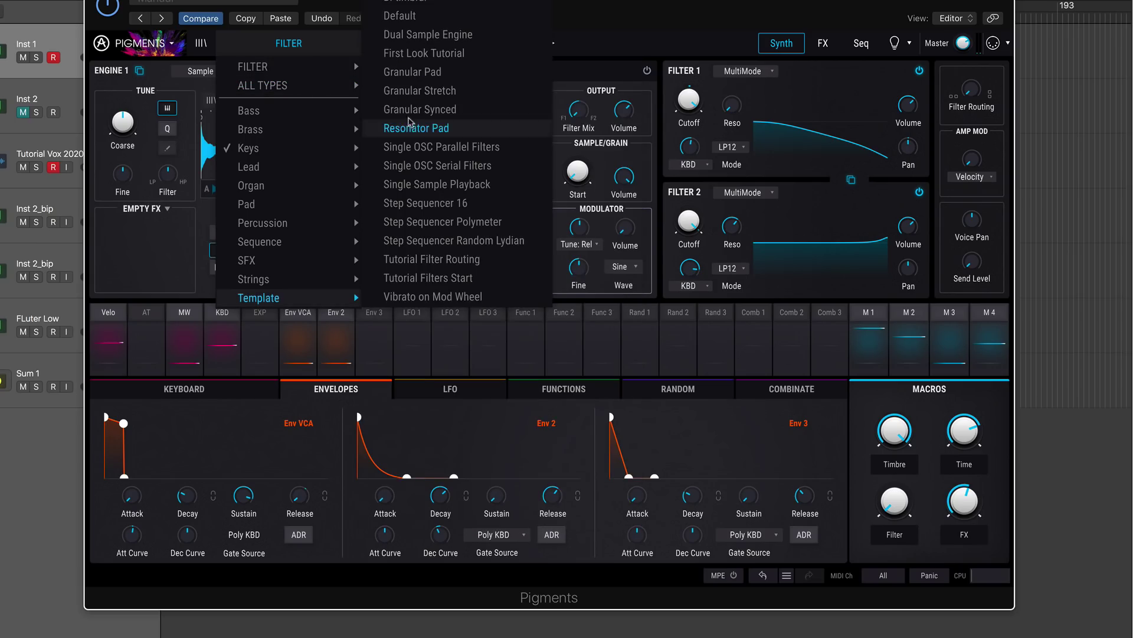
{"action": "left_click", "coordinate": [402, 16]}
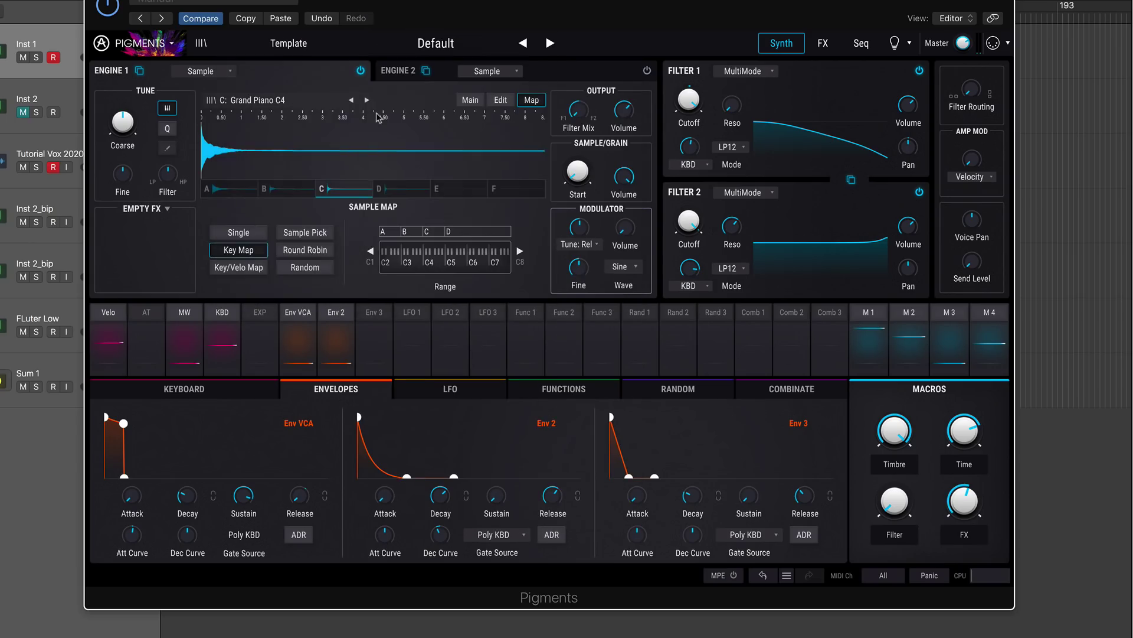
{"action": "left_click", "coordinate": [238, 75]}
{"action": "left_click", "coordinate": [251, 107]}
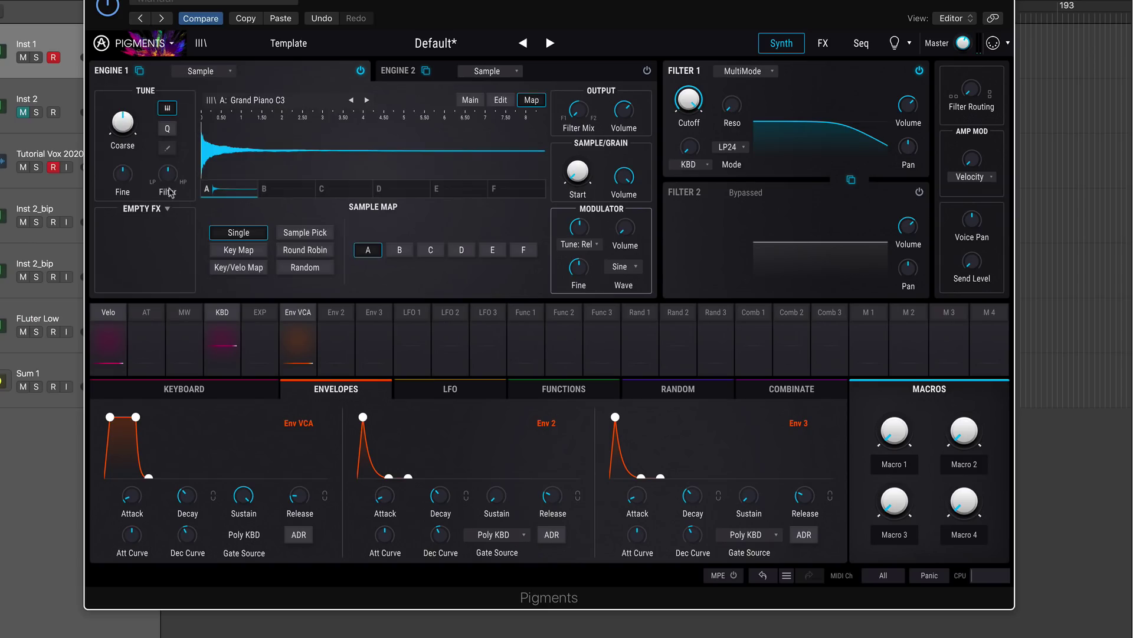
{"action": "left_click", "coordinate": [470, 101]}
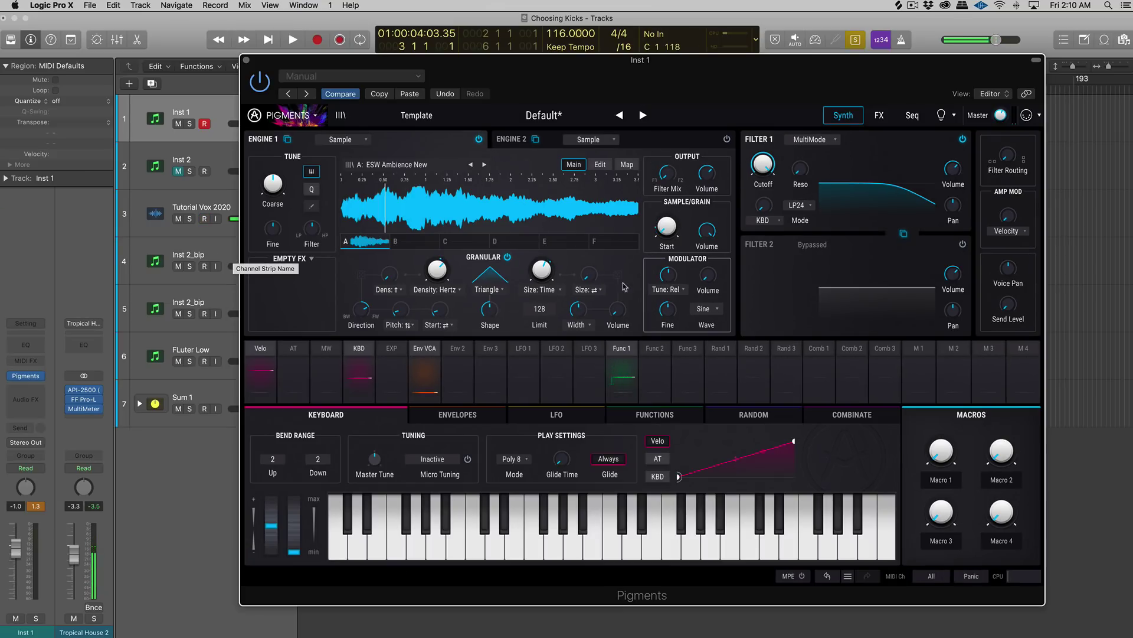
Step: Examine the modulation routings of Func 1 and show the Function 1 curve
{"action": "left_click", "coordinate": [624, 365]}
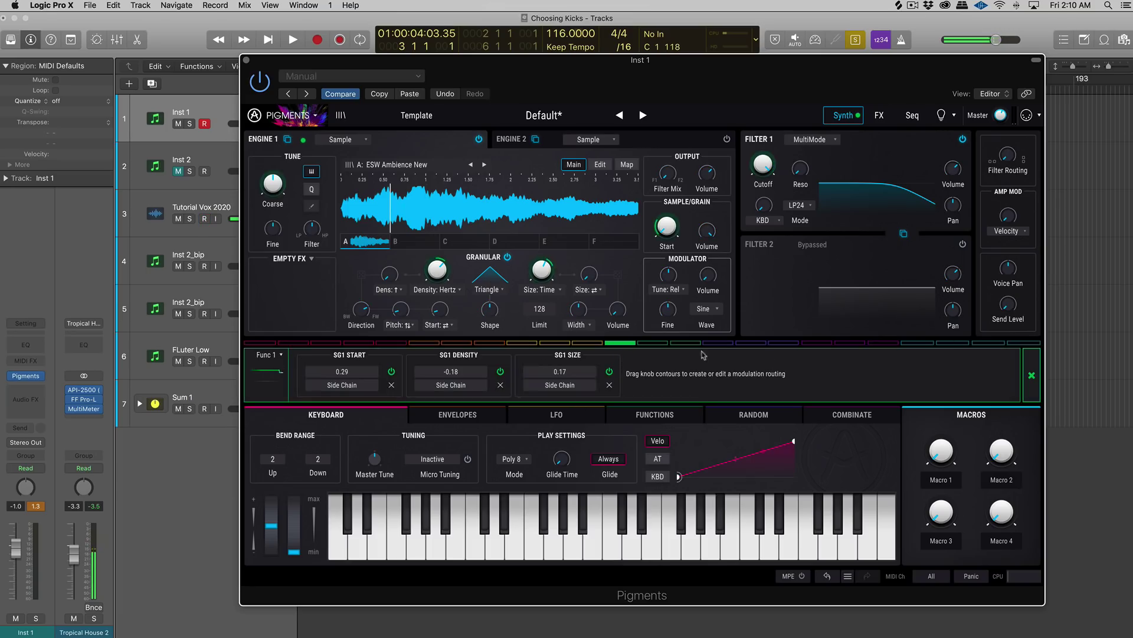
{"action": "left_click", "coordinate": [622, 348]}
{"action": "left_click", "coordinate": [629, 415]}
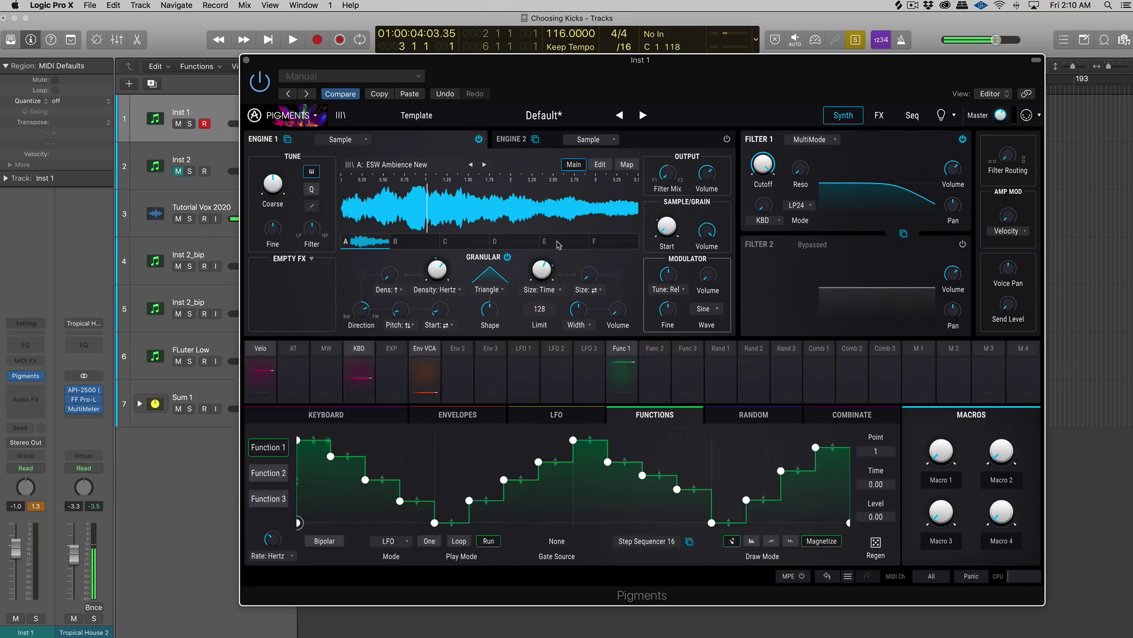
Step: Adjust the grain Density in Engine 1's granular section
{"action": "mouse_move", "coordinate": [451, 271]}
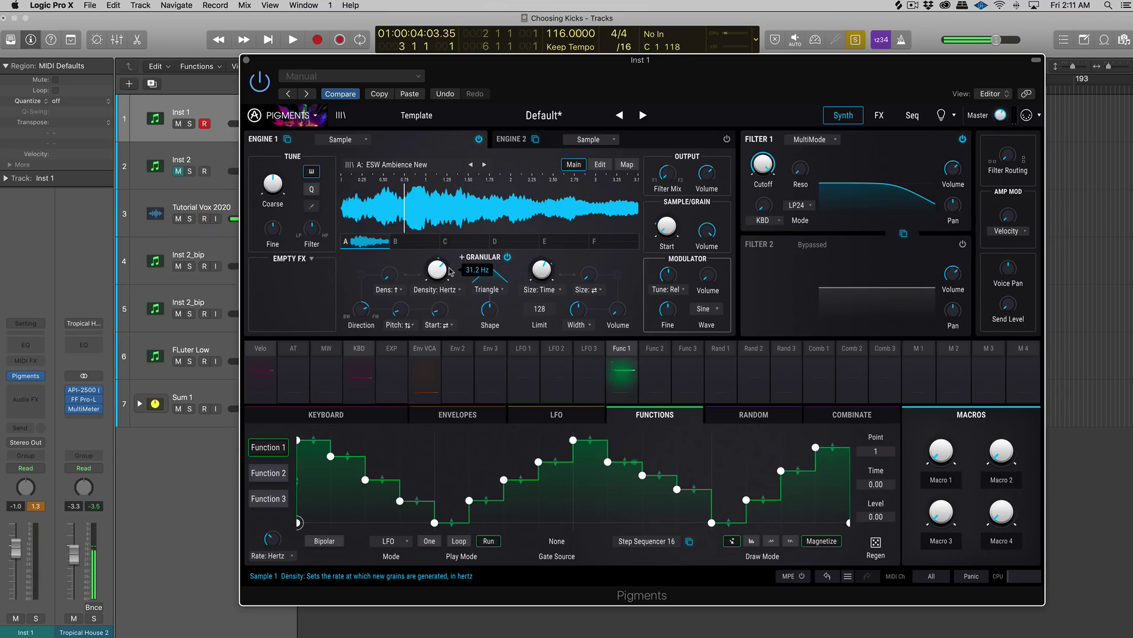
{"action": "mouse_move", "coordinate": [683, 213]}
{"action": "left_click_drag", "start_coordinate": [437, 270], "coordinate": [433, 267]}
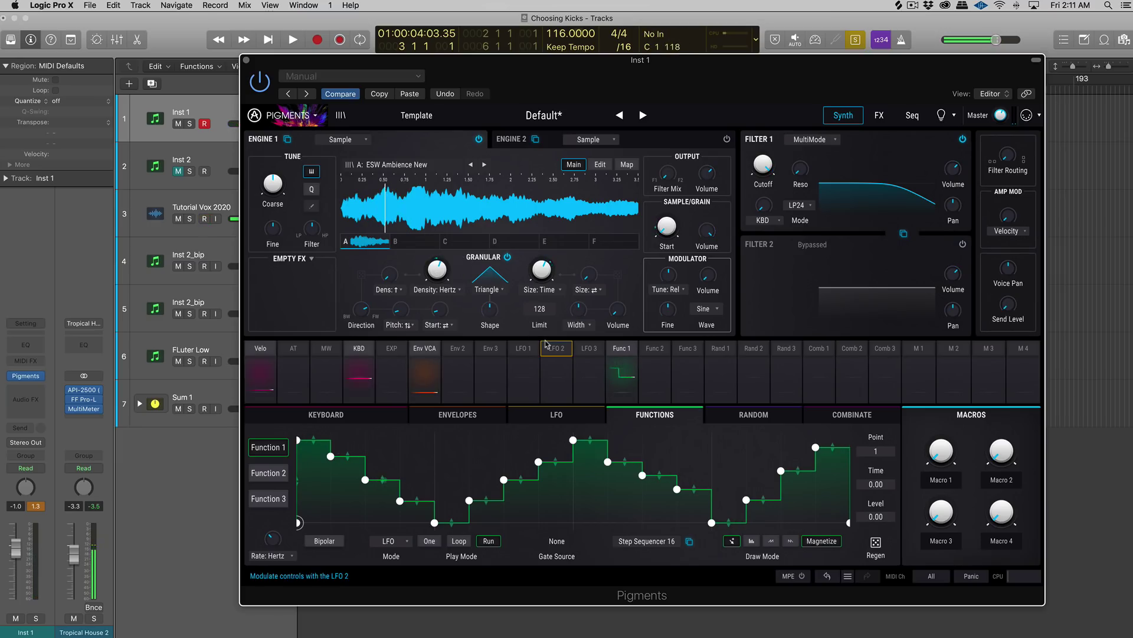
{"action": "left_click_drag", "start_coordinate": [490, 348], "coordinate": [440, 301]}
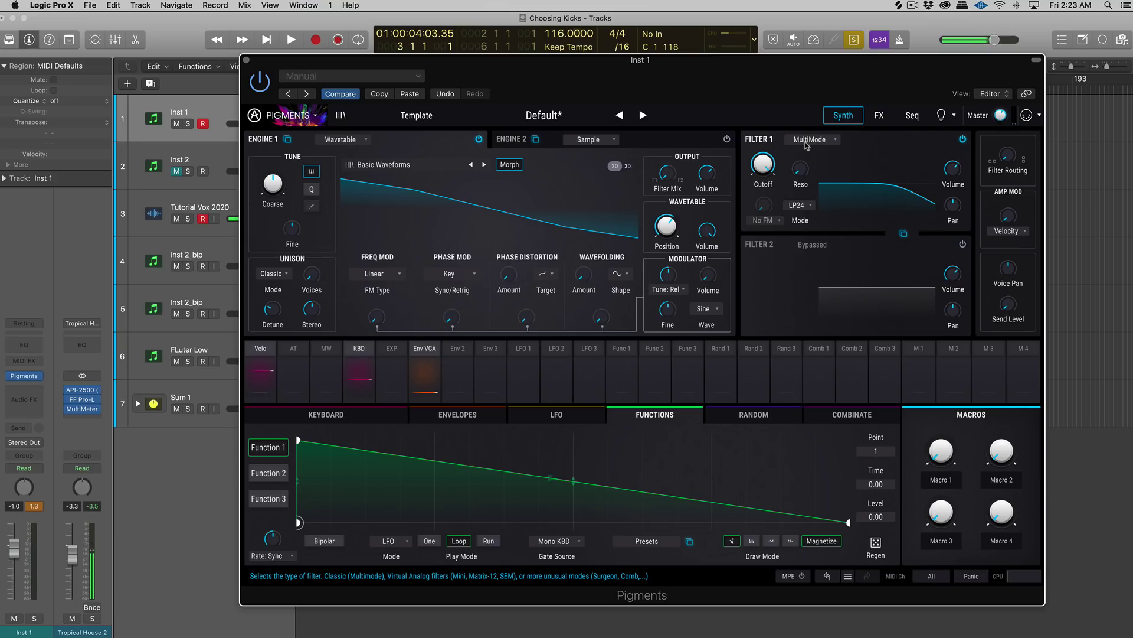
Step: Change Filter 1 to the LowPassGate type and sweep its Level up and down, ending at 0.00
{"action": "left_click", "coordinate": [806, 142]}
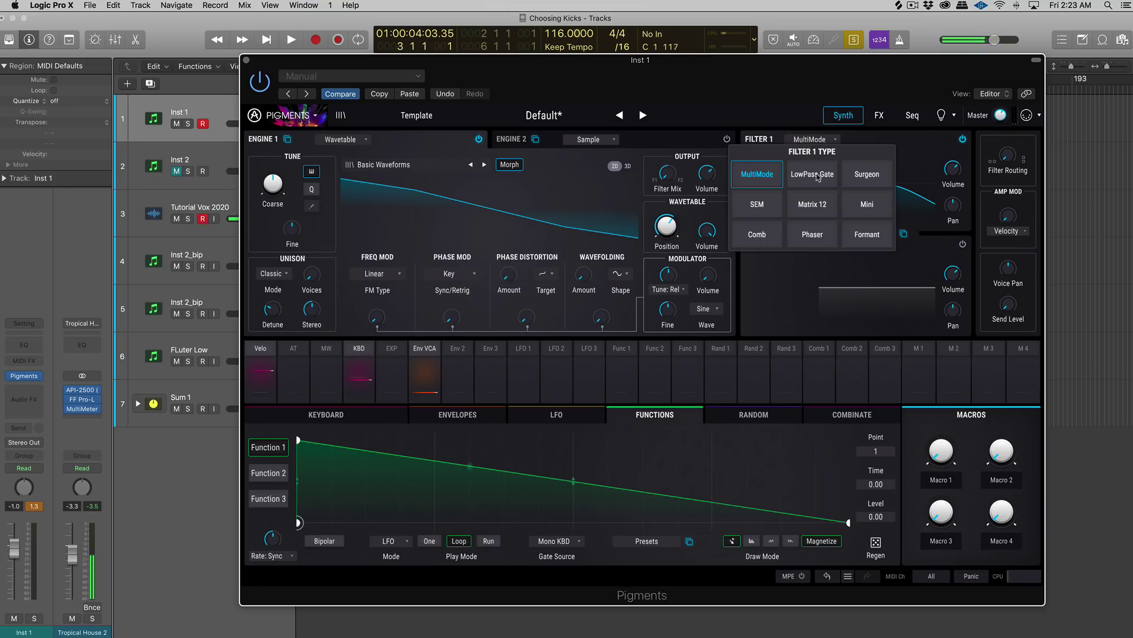
{"action": "left_click", "coordinate": [826, 177]}
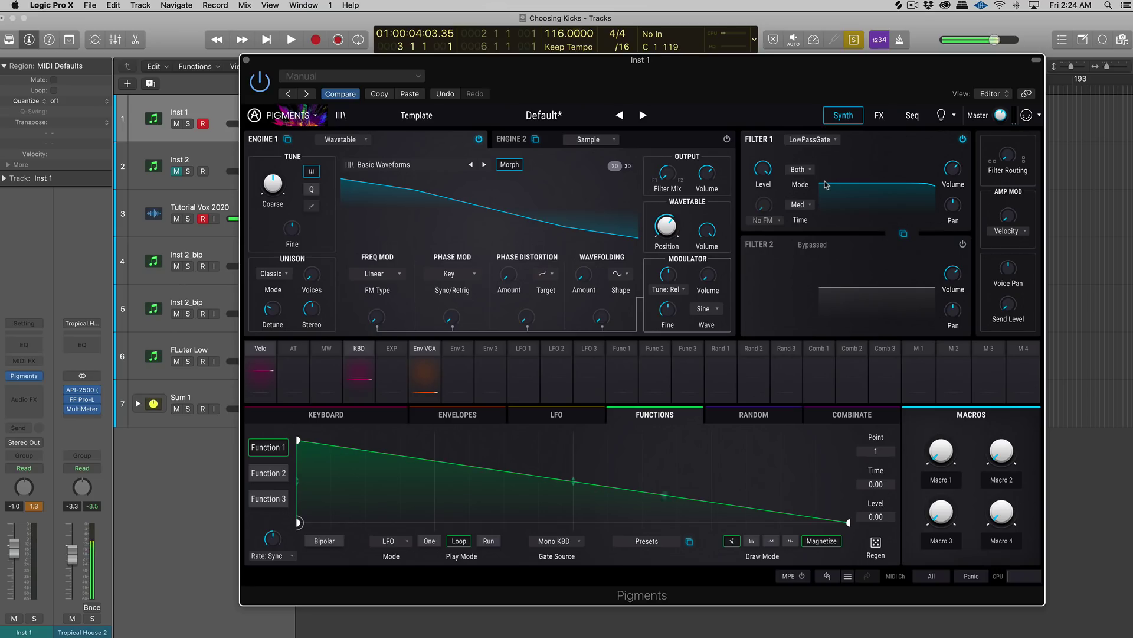
{"action": "mouse_move", "coordinate": [776, 162]}
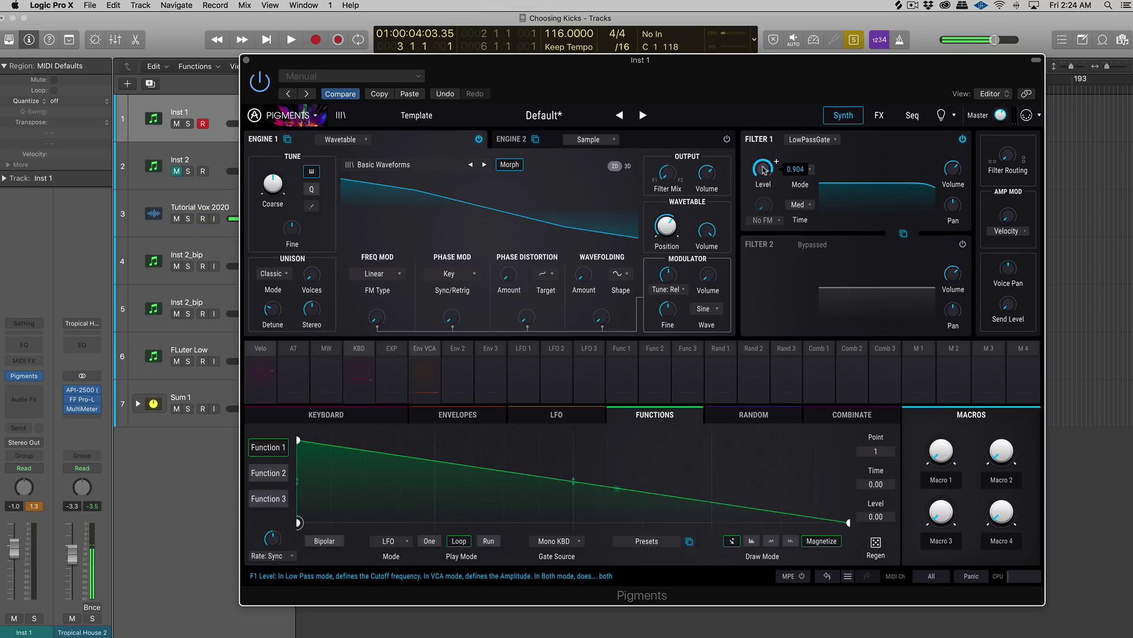
{"action": "scroll", "coordinate": [776, 161], "scroll_direction": "up", "scroll_amount": 5}
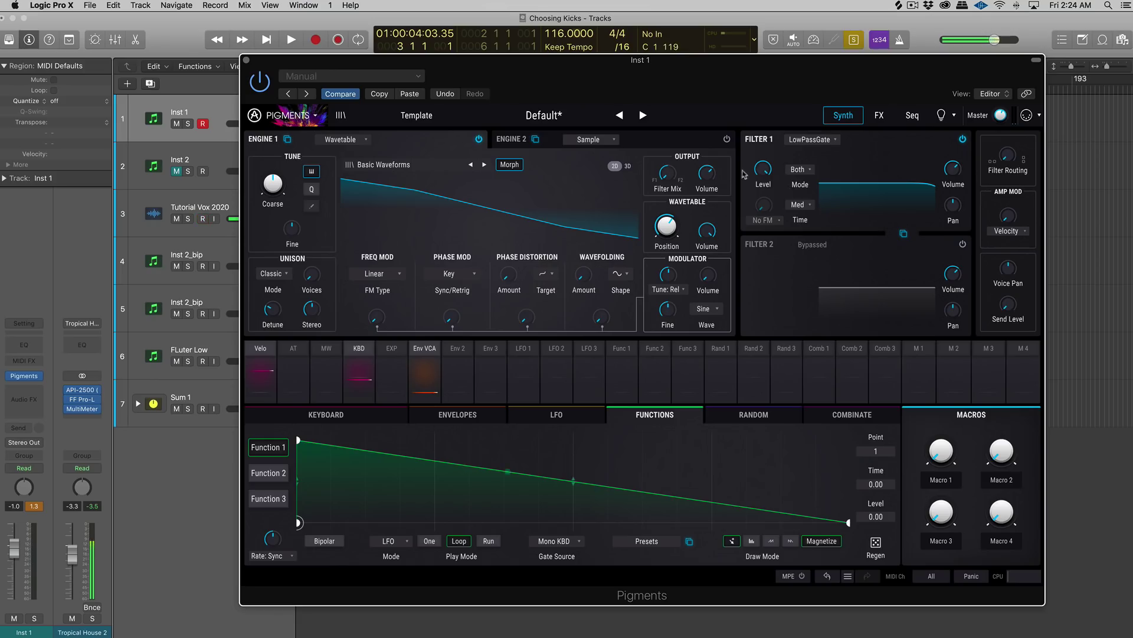
{"action": "scroll", "coordinate": [776, 161], "scroll_direction": "down", "scroll_amount": 3}
{"action": "scroll", "coordinate": [777, 161], "scroll_direction": "up", "scroll_amount": 3}
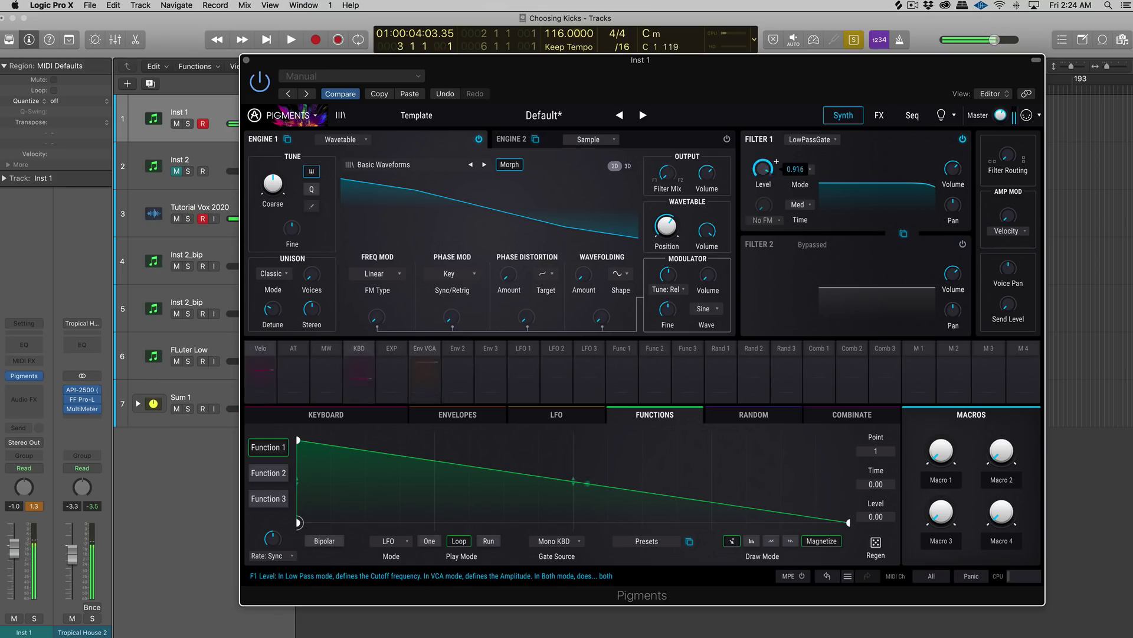
{"action": "scroll", "coordinate": [763, 170], "scroll_direction": "down", "scroll_amount": 4}
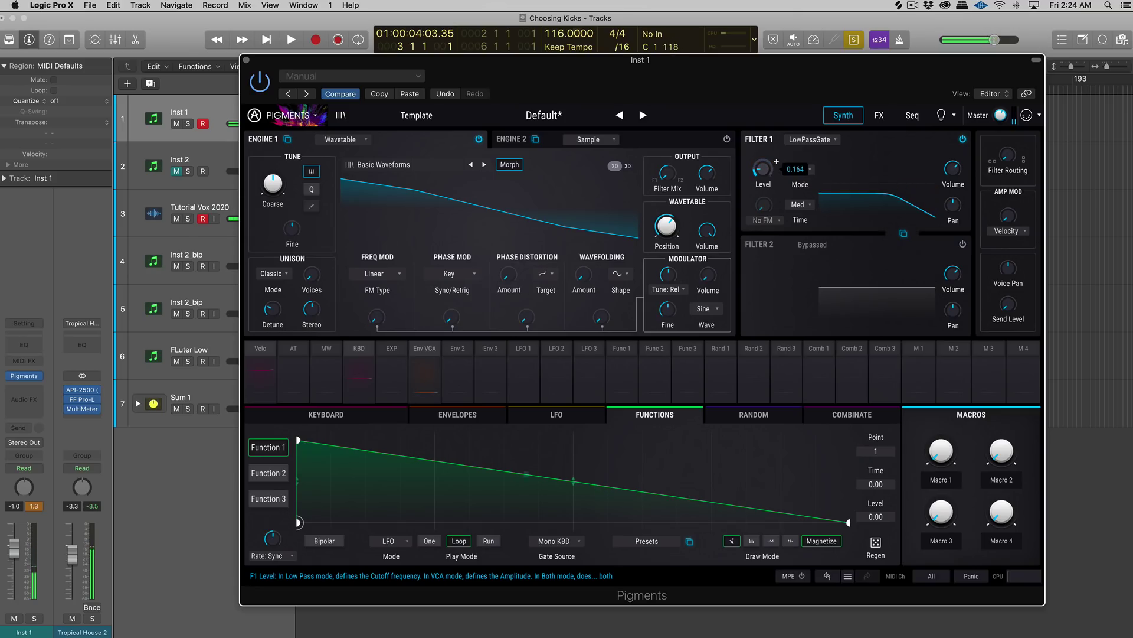
{"action": "scroll", "coordinate": [776, 161], "scroll_direction": "down", "scroll_amount": 2}
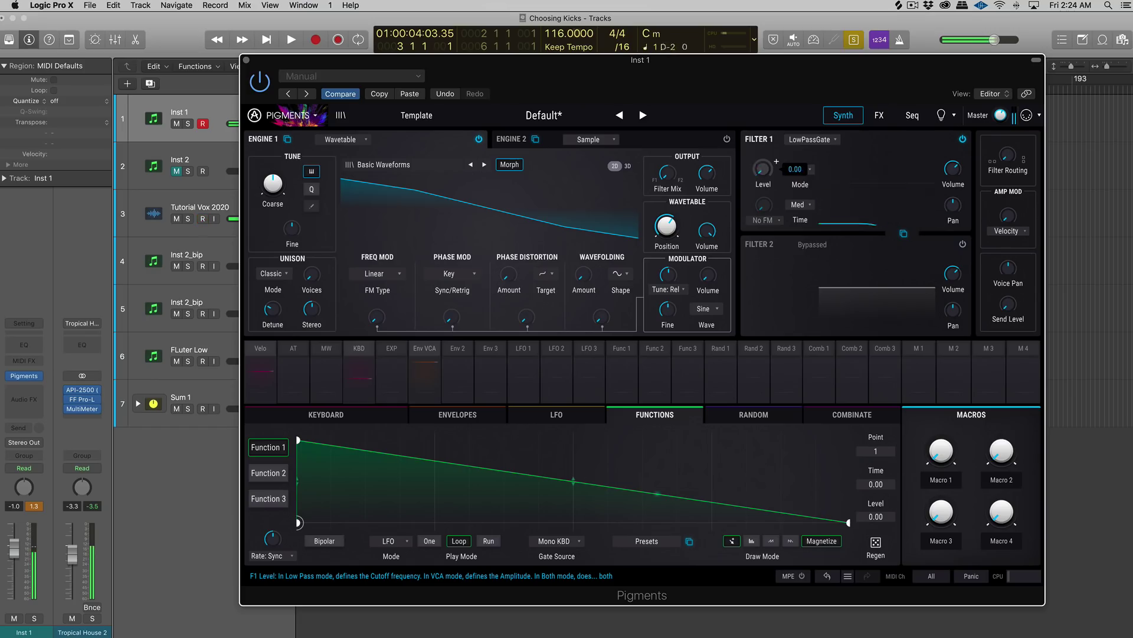
Step: Set Filter 1's LowPassGate mode to VCA and sweep its Level down and back up
{"action": "left_click", "coordinate": [804, 171]}
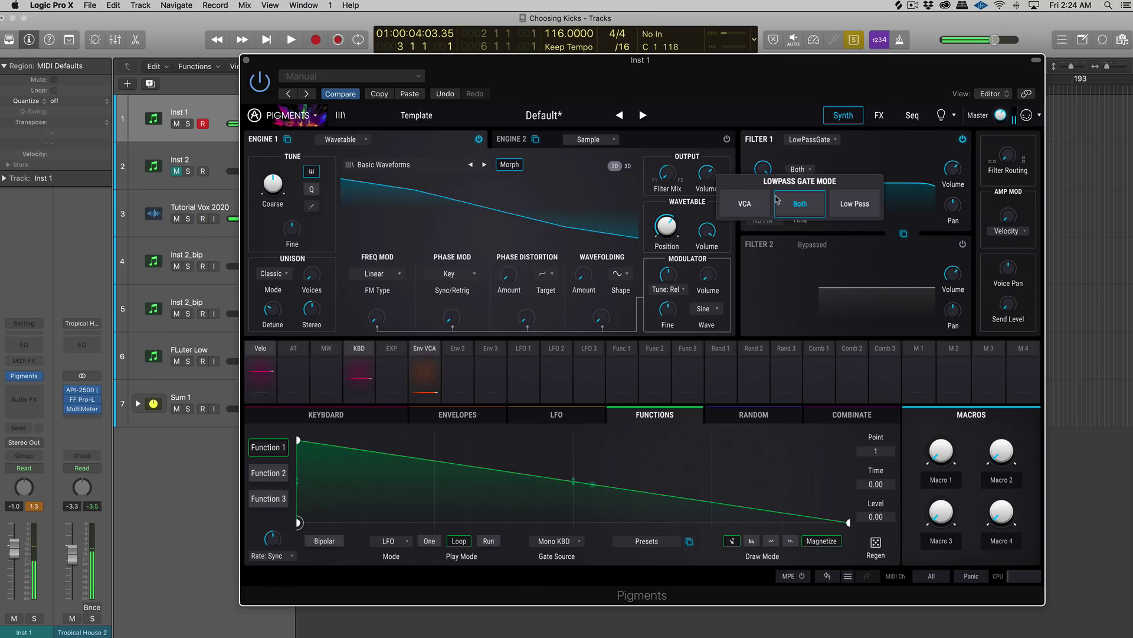
{"action": "left_click", "coordinate": [763, 202]}
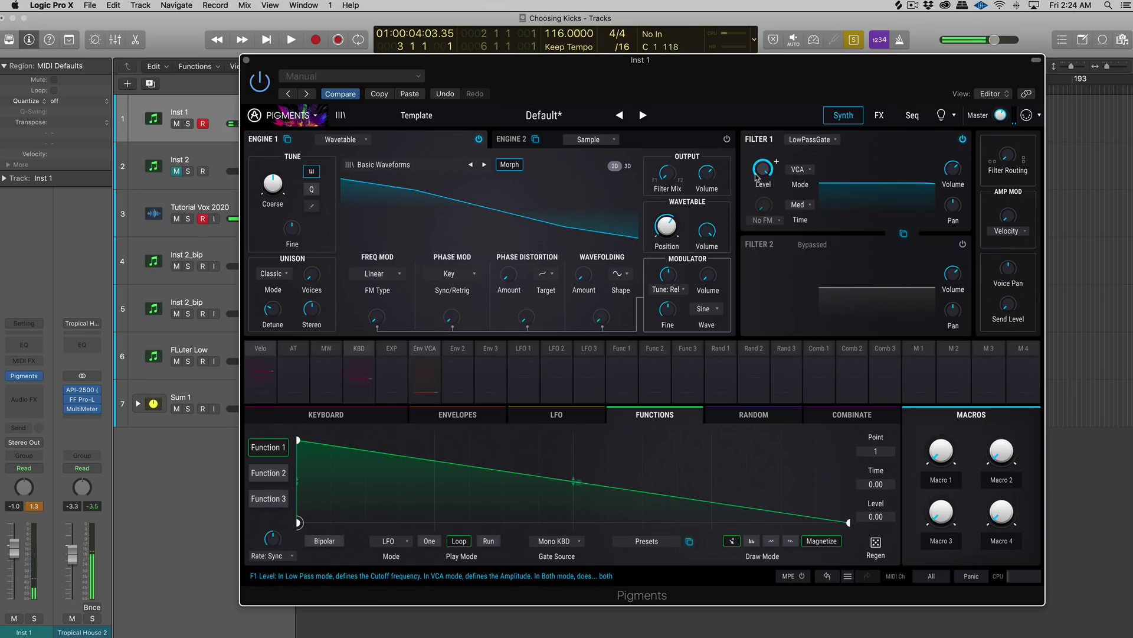
{"action": "scroll", "coordinate": [777, 161], "scroll_direction": "up", "scroll_amount": 5}
{"action": "scroll", "coordinate": [776, 161], "scroll_direction": "down", "scroll_amount": 5}
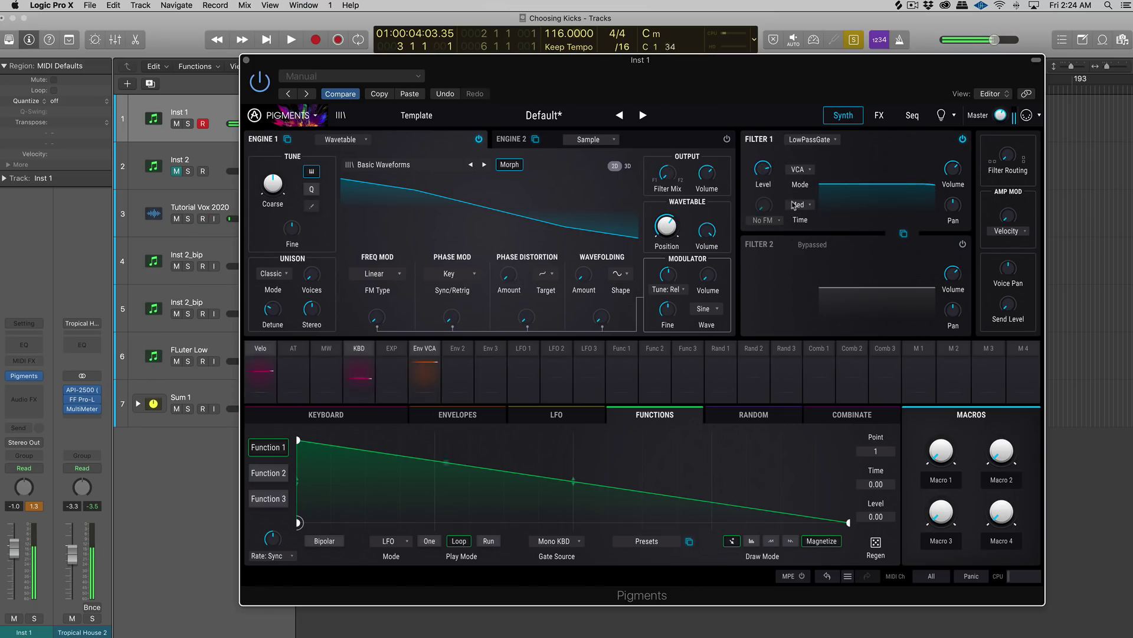
Step: Set Filter 1's LowPassGate mode to Low Pass and sweep its Level to hear the cutoff effect
{"action": "left_click", "coordinate": [797, 204]}
{"action": "left_click", "coordinate": [804, 177]}
{"action": "left_click", "coordinate": [804, 176]}
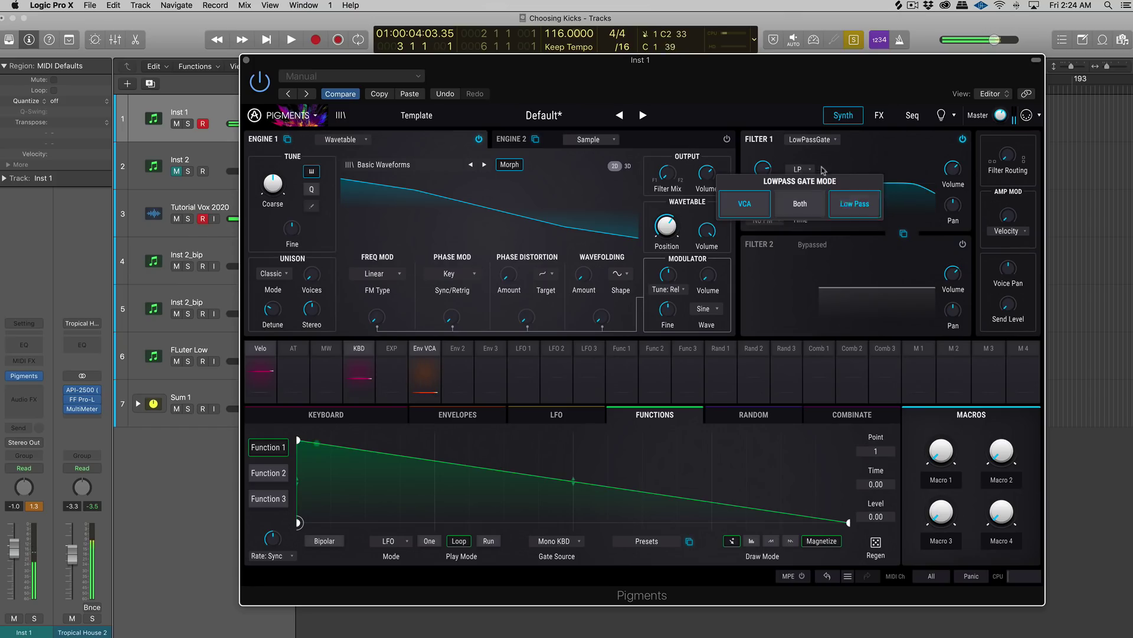
{"action": "left_click", "coordinate": [854, 203]}
{"action": "left_click_drag", "start_coordinate": [764, 169], "coordinate": [787, 171]}
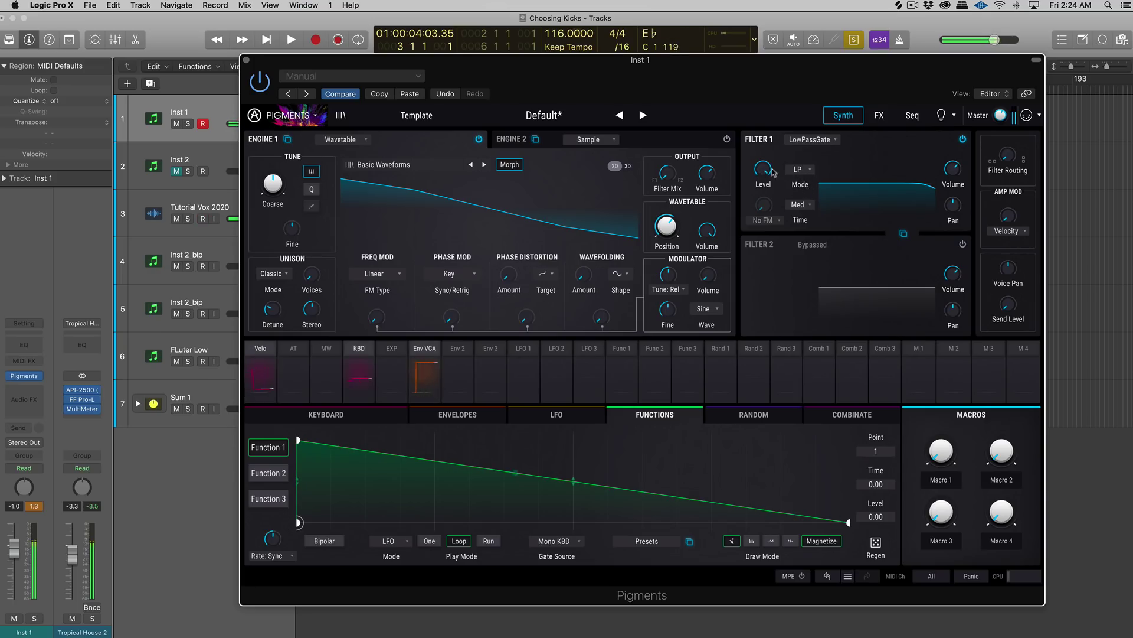
{"action": "left_click_drag", "start_coordinate": [763, 168], "coordinate": [776, 161]}
Step: Switch Filter 1's LowPassGate mode to Both and back to VCA
{"action": "left_click", "coordinate": [798, 170]}
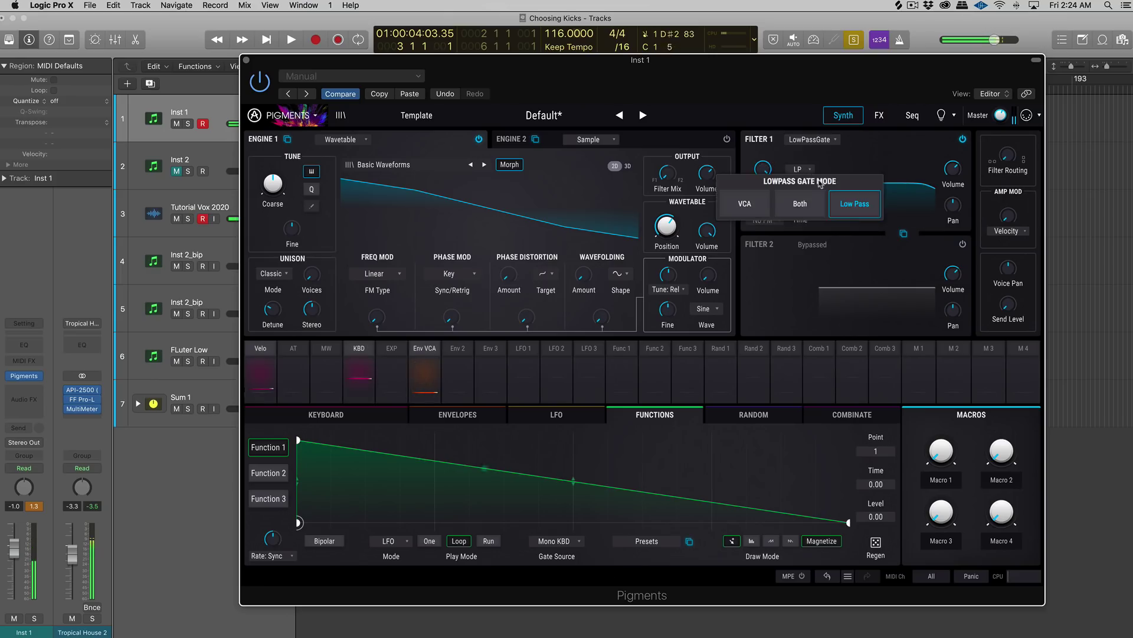
{"action": "left_click", "coordinate": [808, 204]}
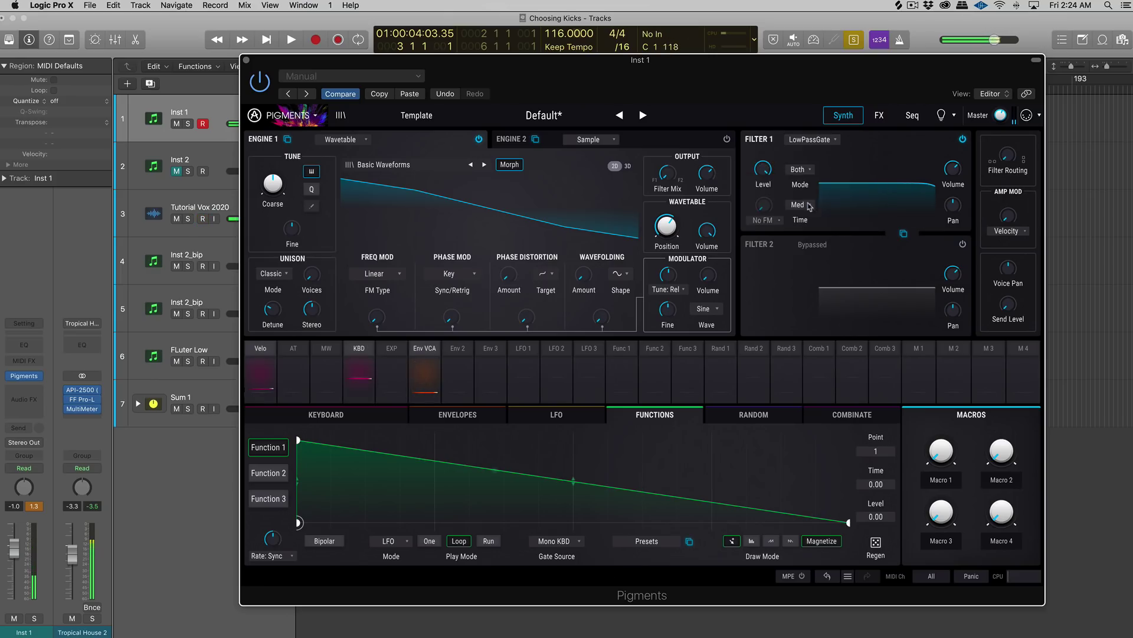
{"action": "left_click", "coordinate": [797, 170]}
{"action": "left_click", "coordinate": [755, 211]}
Step: Set Filter 1's vactrol Time to Slow, sweep the Level, and return it to maximum
{"action": "left_click", "coordinate": [801, 204]}
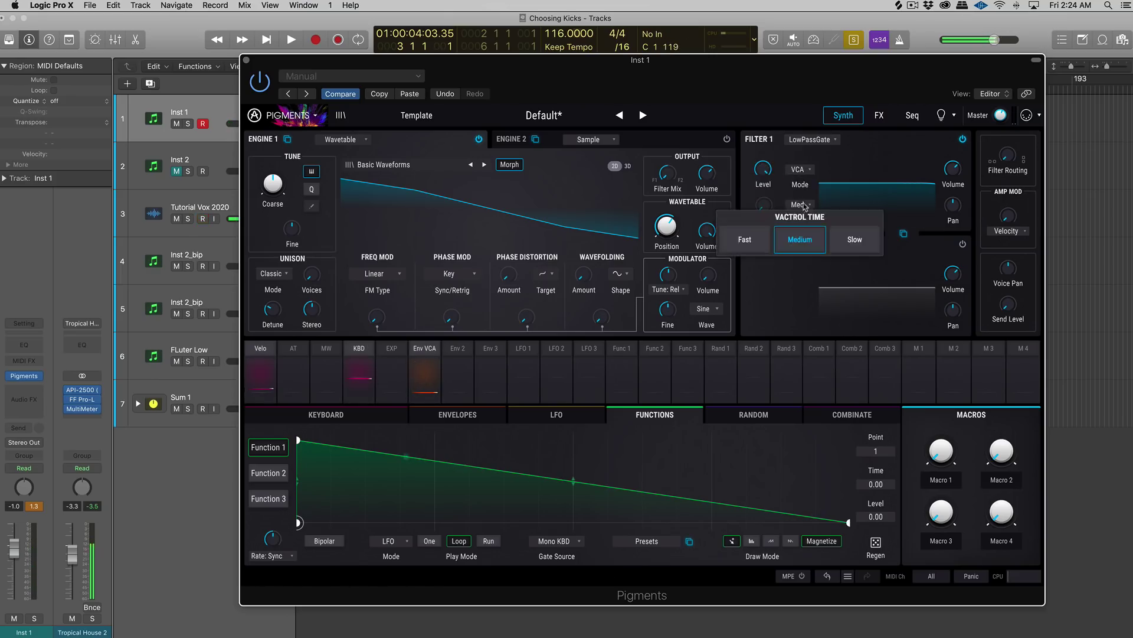
{"action": "left_click", "coordinate": [855, 239]}
{"action": "mouse_move", "coordinate": [777, 161]}
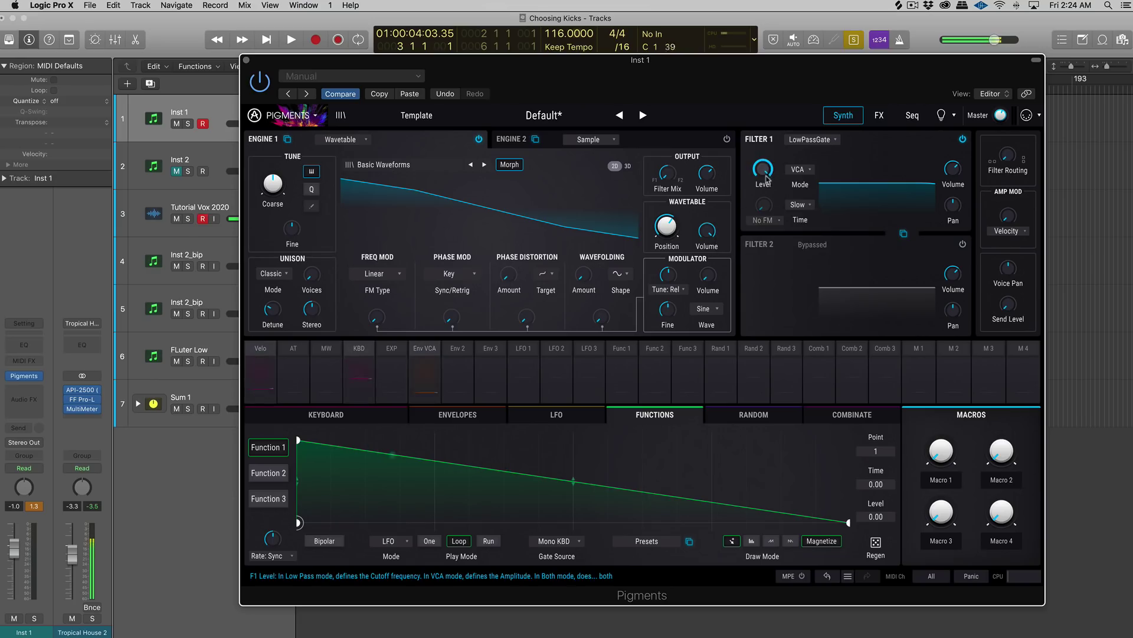
{"action": "left_click_drag", "start_coordinate": [769, 171], "coordinate": [769, 201]}
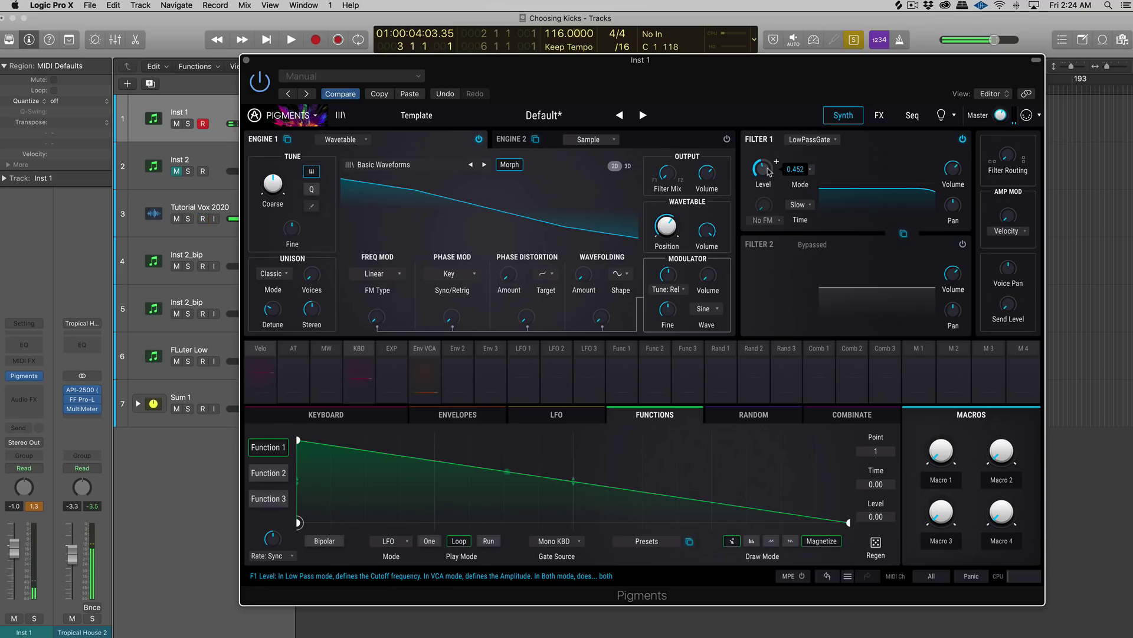
{"action": "double_click", "coordinate": [762, 170]}
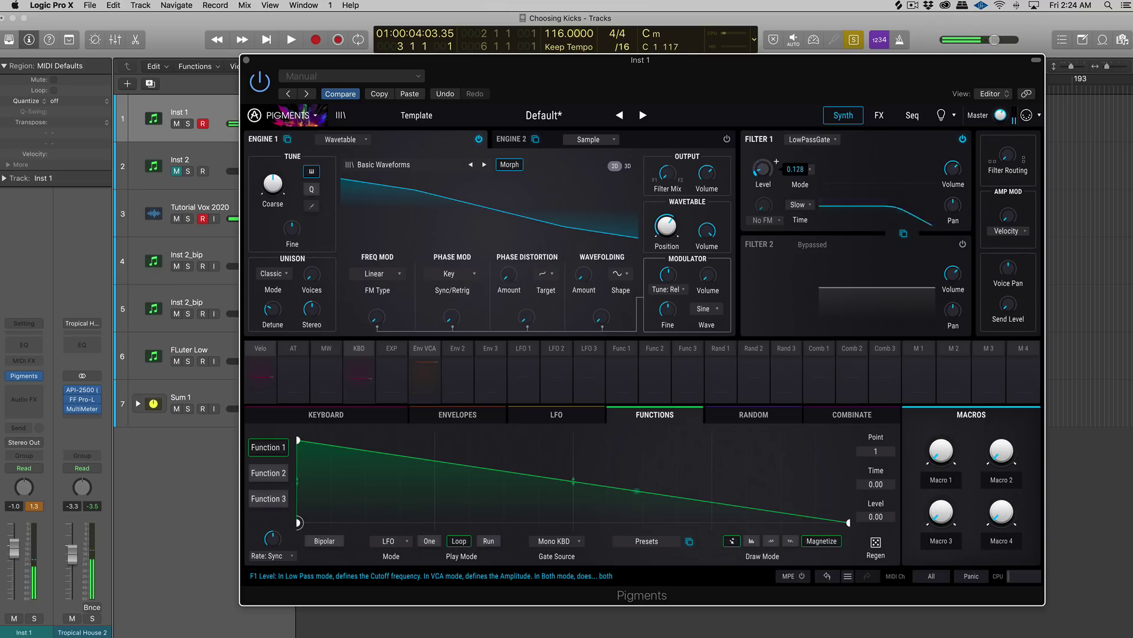
{"action": "mouse_move", "coordinate": [769, 172]}
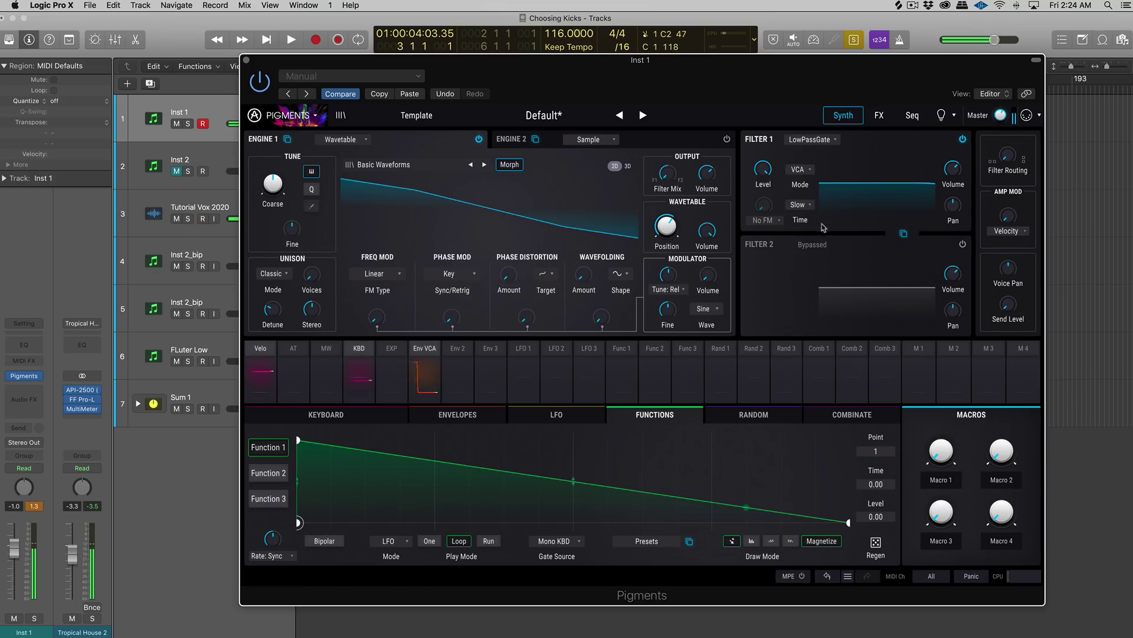
Step: Set Filter 1's vactrol Time to Fast and sweep the Level repeatedly, finishing at 1.00
{"action": "left_click", "coordinate": [813, 206]}
{"action": "left_click", "coordinate": [745, 236]}
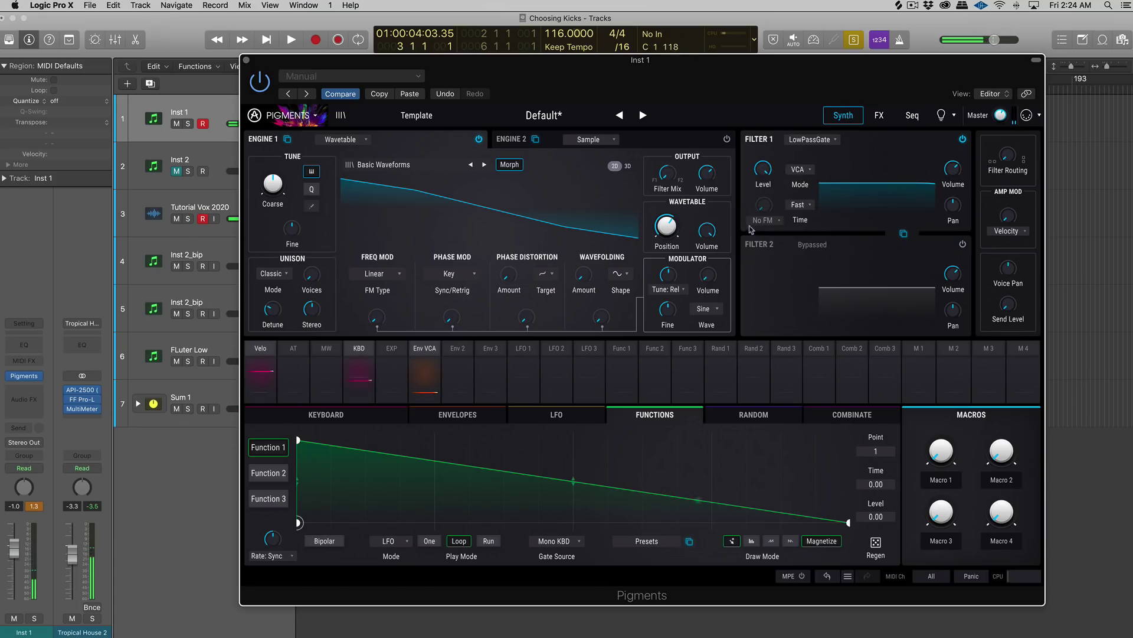
{"action": "mouse_move", "coordinate": [776, 161]}
{"action": "scroll", "coordinate": [776, 161], "scroll_direction": "down", "scroll_amount": 15}
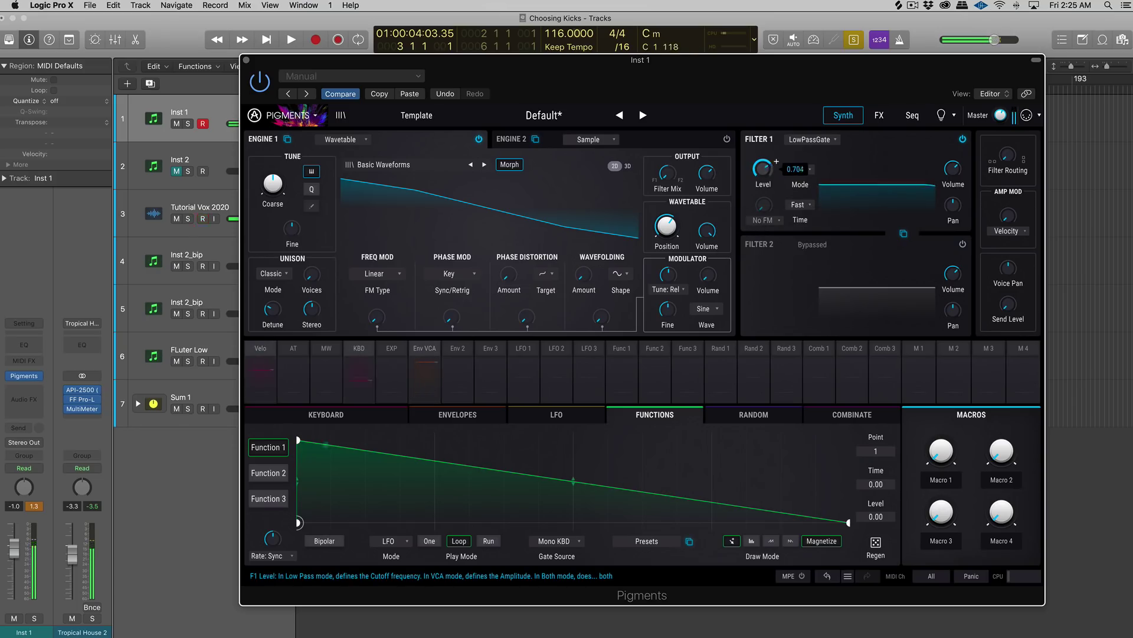
{"action": "scroll", "coordinate": [776, 161], "scroll_direction": "up", "scroll_amount": 10}
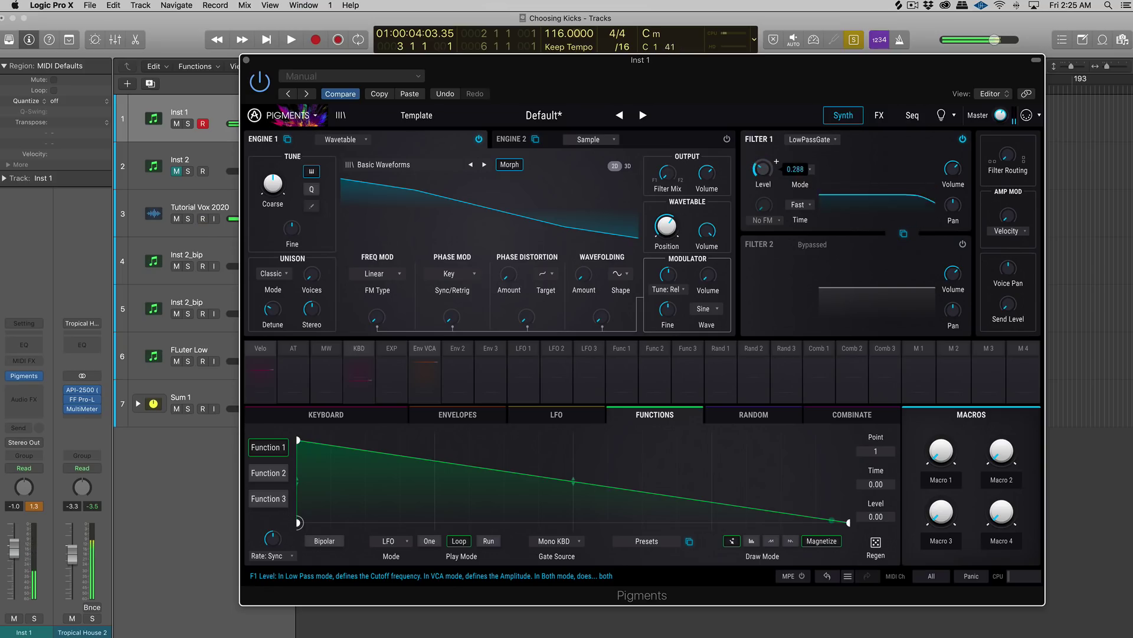
{"action": "scroll", "coordinate": [776, 162], "scroll_direction": "down", "scroll_amount": 6}
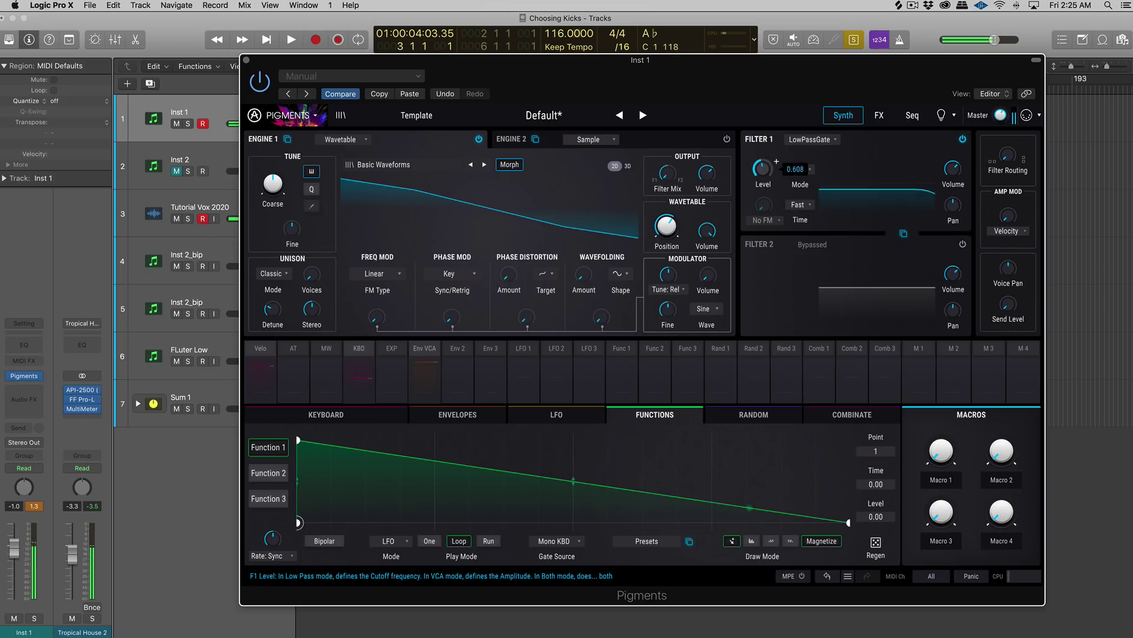
{"action": "scroll", "coordinate": [777, 161], "scroll_direction": "up", "scroll_amount": 4}
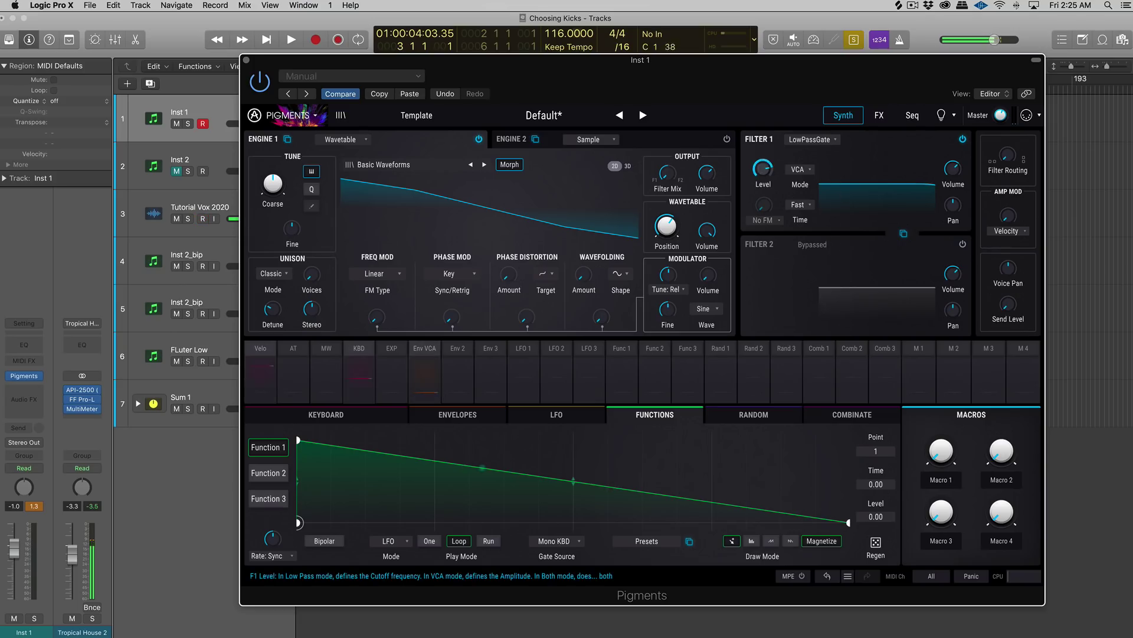
{"action": "scroll", "coordinate": [777, 161], "scroll_direction": "down", "scroll_amount": 5}
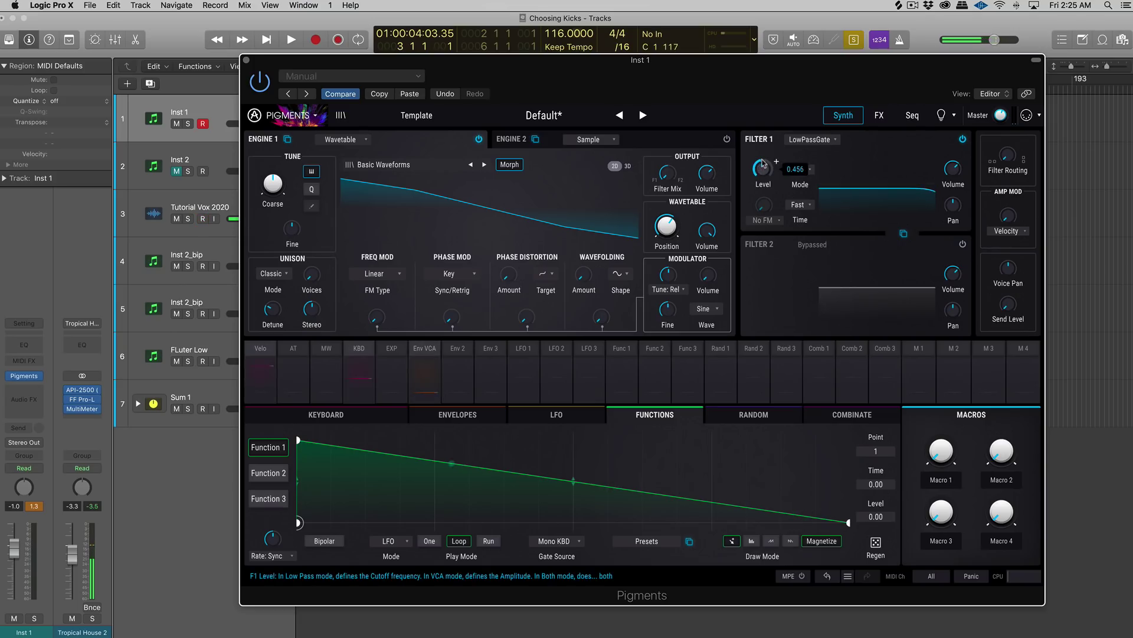
{"action": "scroll", "coordinate": [776, 161], "scroll_direction": "up", "scroll_amount": 4}
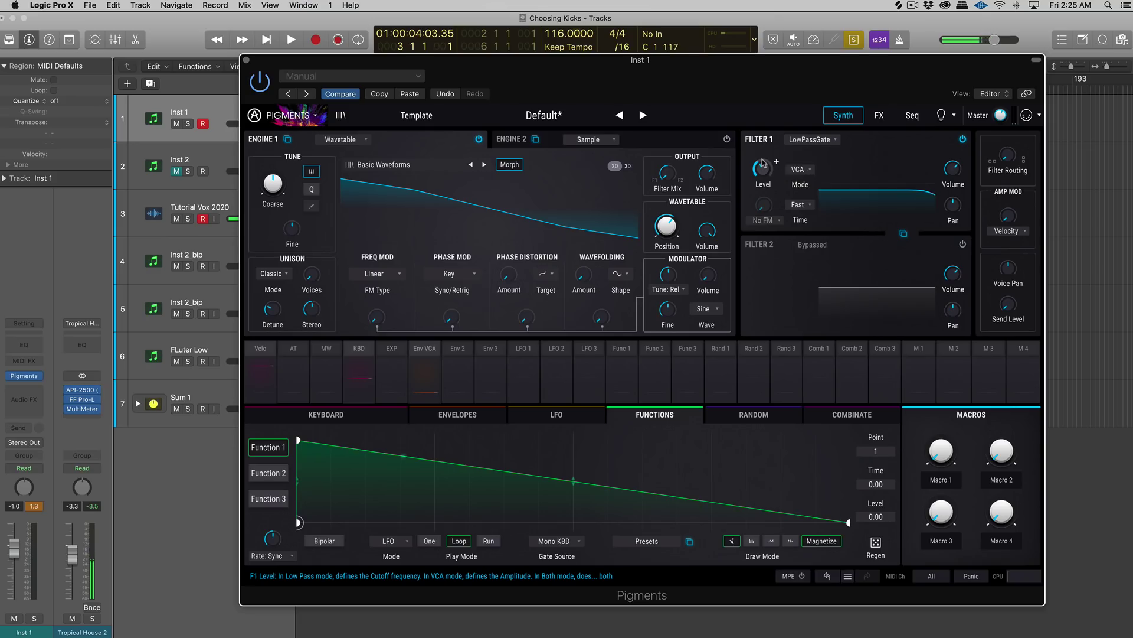
{"action": "scroll", "coordinate": [777, 161], "scroll_direction": "down", "scroll_amount": 3}
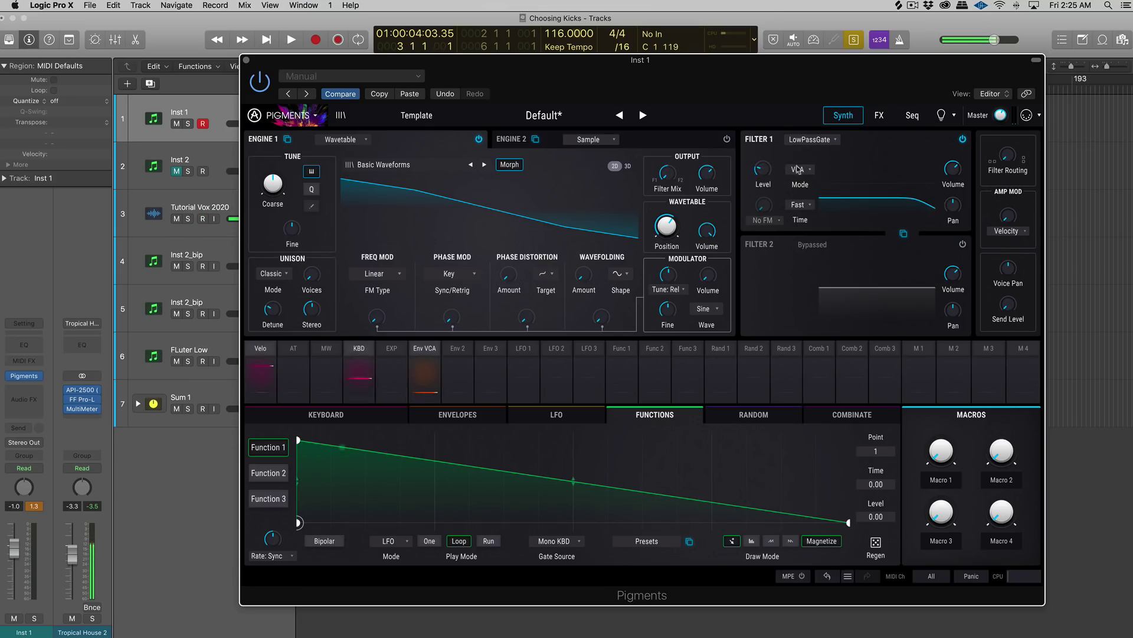
{"action": "scroll", "coordinate": [777, 161], "scroll_direction": "down", "scroll_amount": 2}
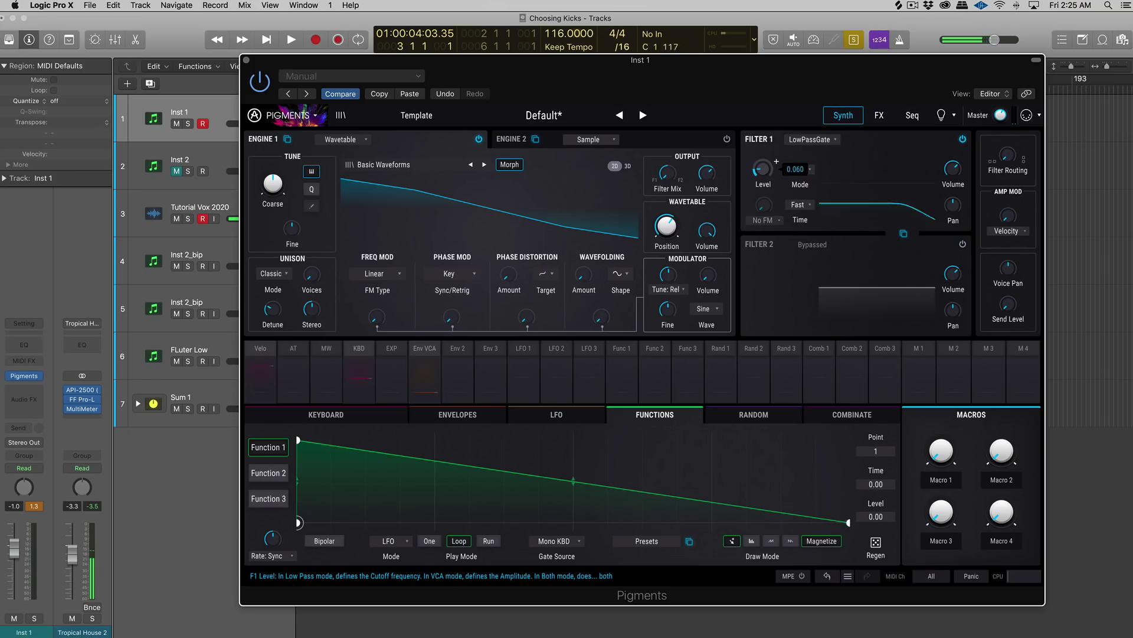
{"action": "double_click", "coordinate": [768, 170]}
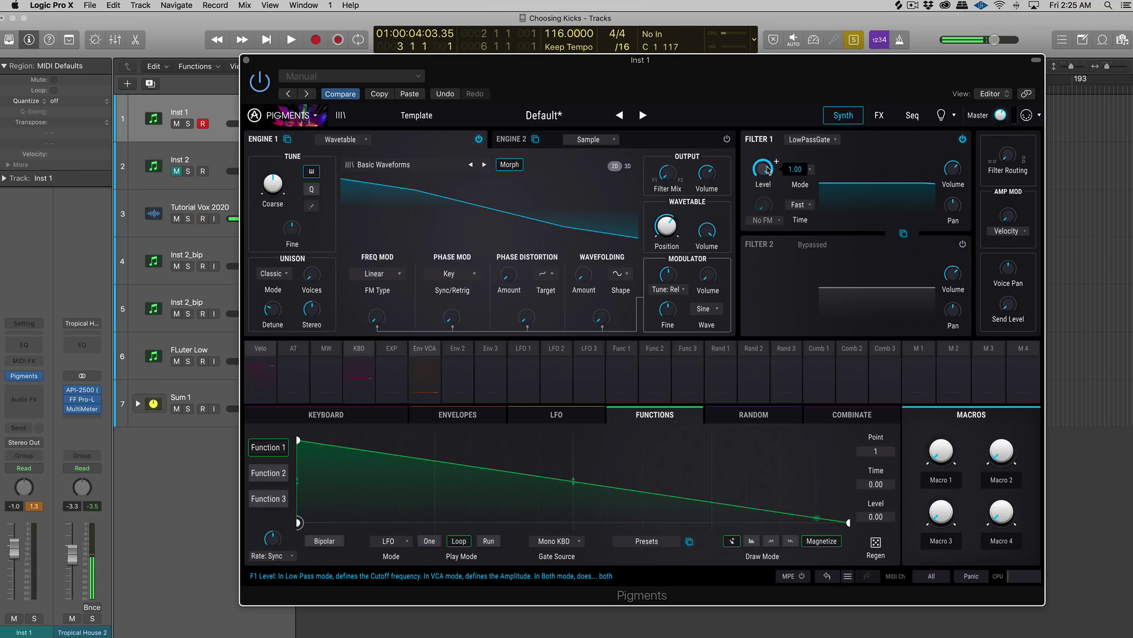
Step: Show the FX page and raise the Bus A Tape Echo's Time Division and Fine settings
{"action": "left_click", "coordinate": [879, 115]}
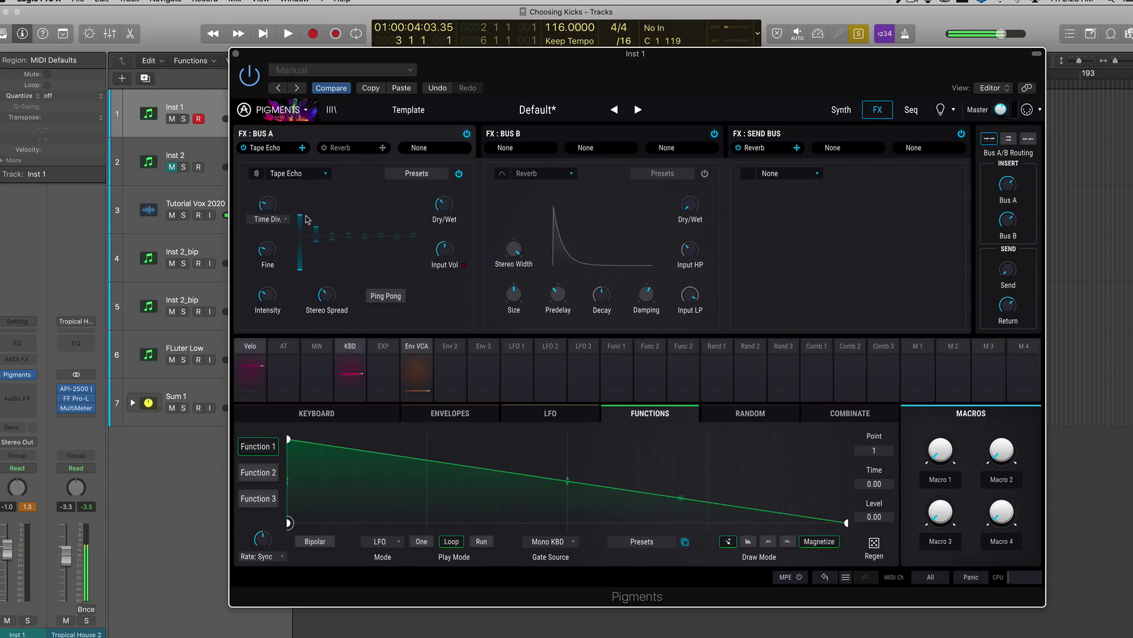
{"action": "mouse_move", "coordinate": [278, 205]}
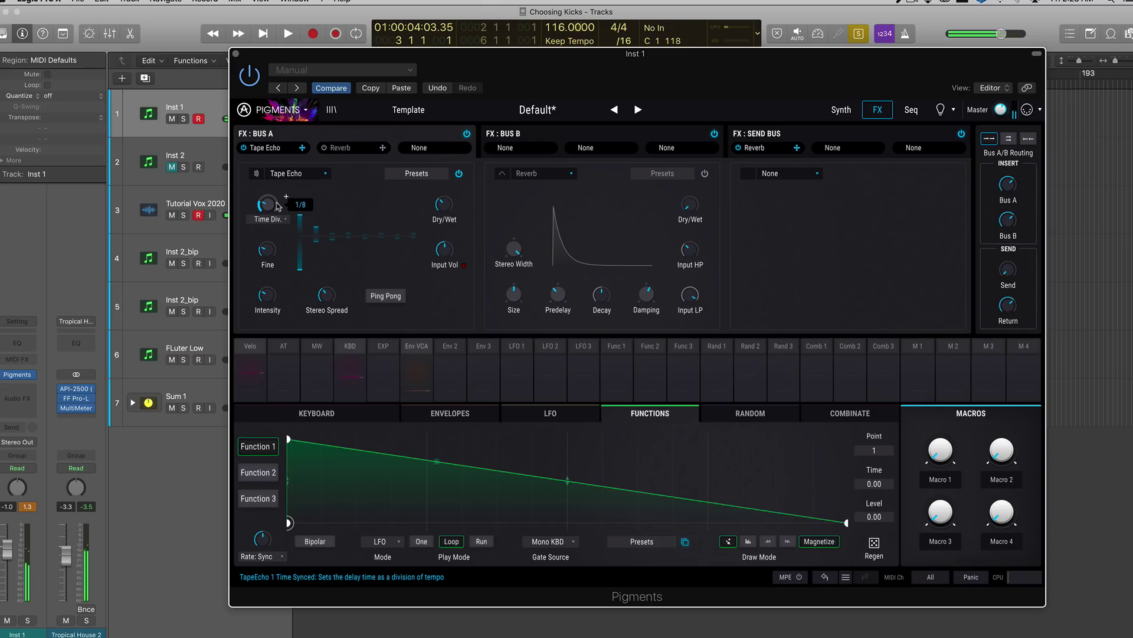
{"action": "scroll", "coordinate": [278, 206], "scroll_direction": "up", "scroll_amount": 3}
{"action": "scroll", "coordinate": [269, 248], "scroll_direction": "up", "scroll_amount": 4}
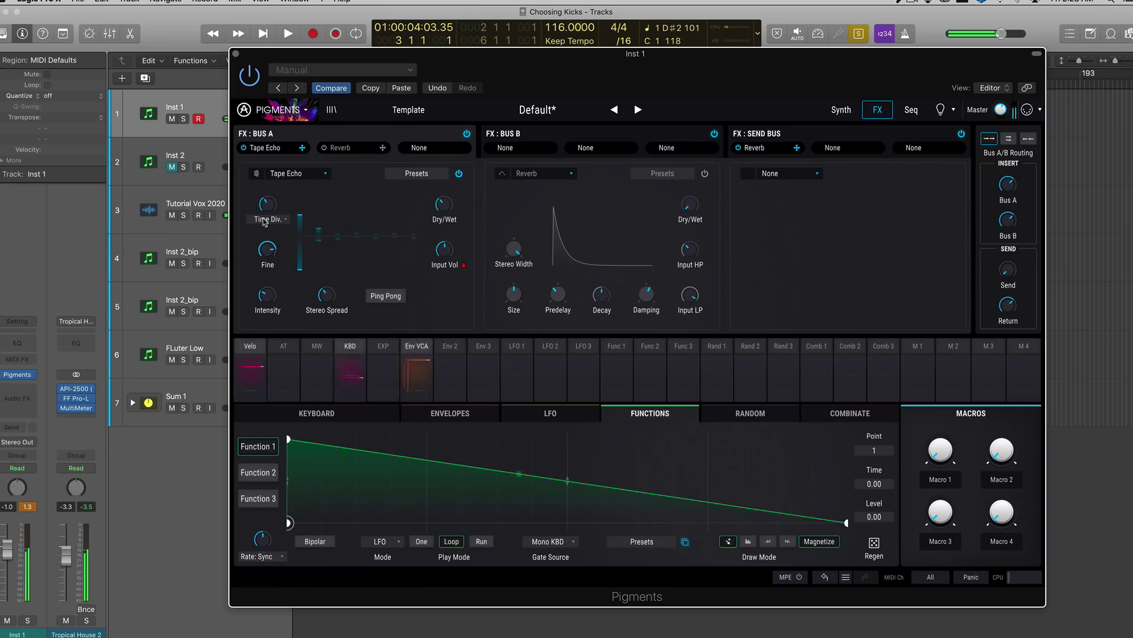
{"action": "scroll", "coordinate": [266, 214], "scroll_direction": "up", "scroll_amount": 2}
Step: Enable Ping Pong on the Tape Echo and vary its Stereo Width and Dry/Wet, leaving Dry/Wet at 35 %
{"action": "left_click", "coordinate": [384, 301]}
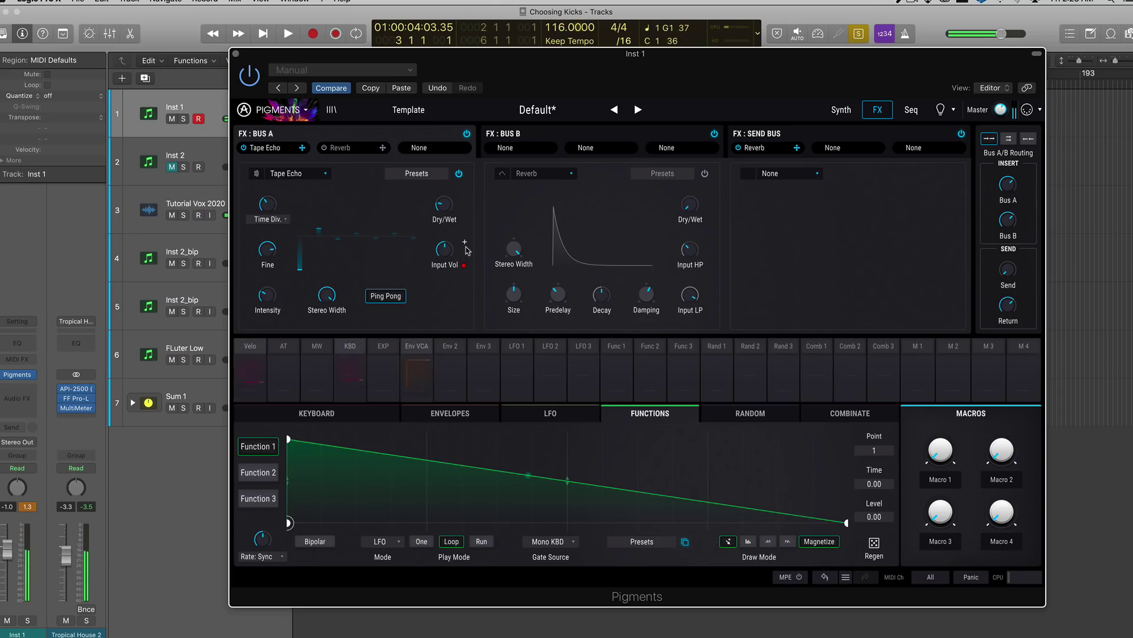
{"action": "mouse_move", "coordinate": [327, 294]}
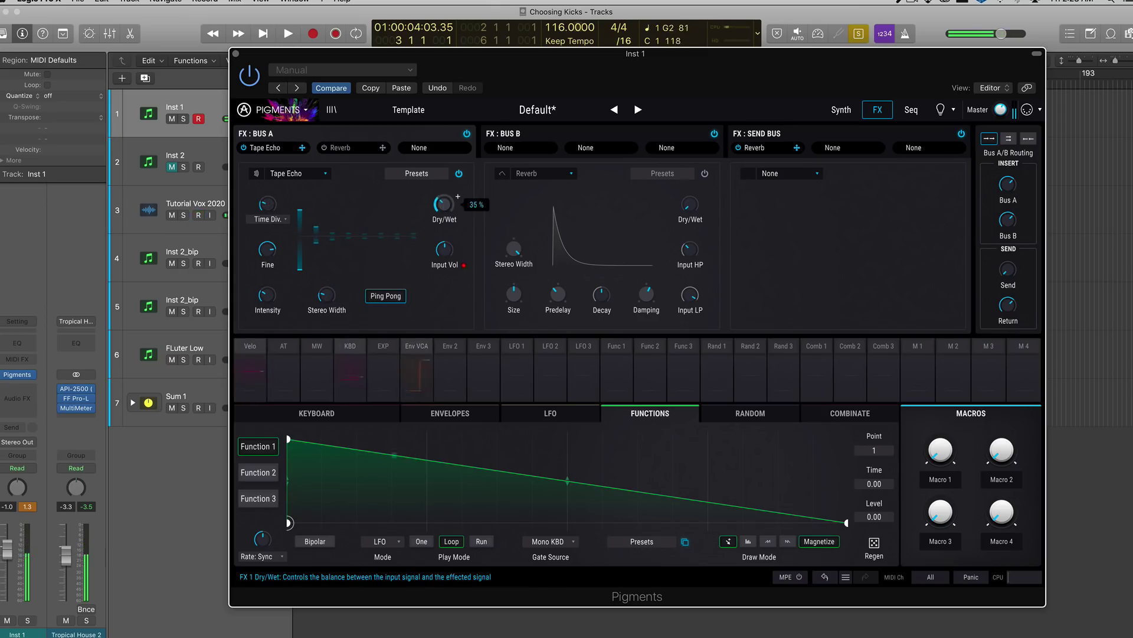
{"action": "mouse_move", "coordinate": [444, 205]}
Step: Show the sequencer page and view the Auto Regen rate options without changing the setting
{"action": "left_click", "coordinate": [909, 114]}
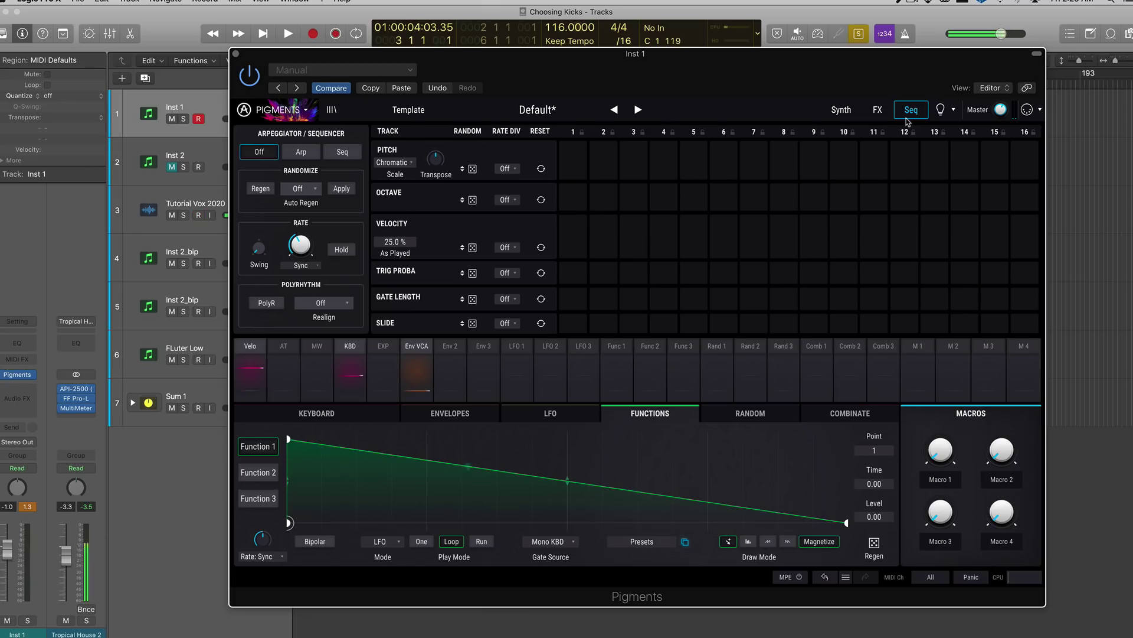
{"action": "left_click", "coordinate": [307, 189]}
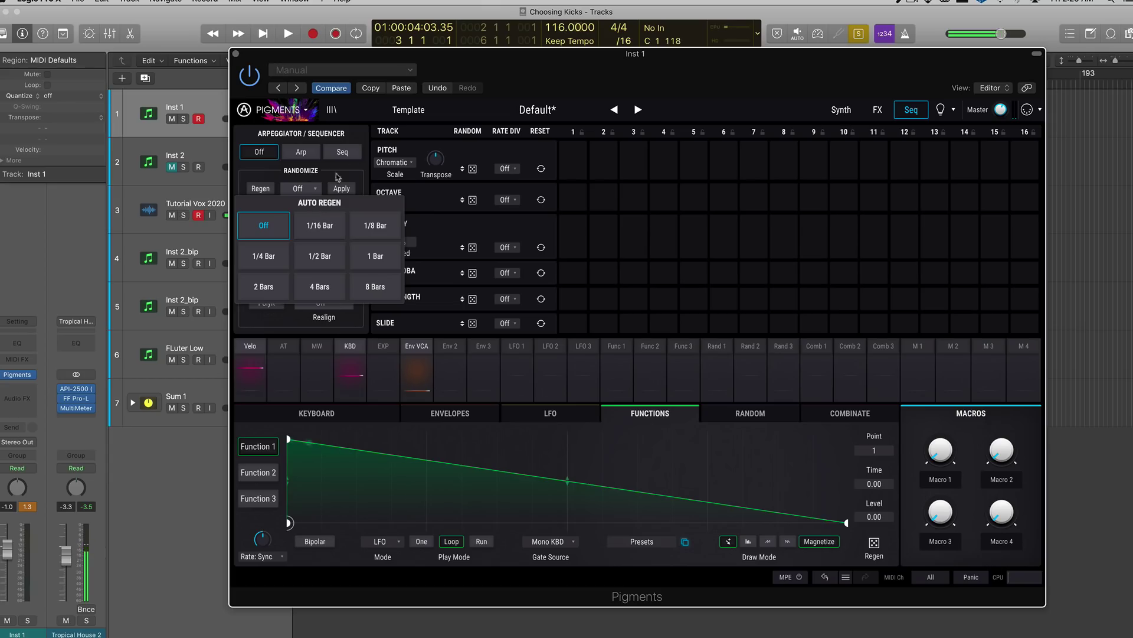
{"action": "left_click", "coordinate": [682, 569]}
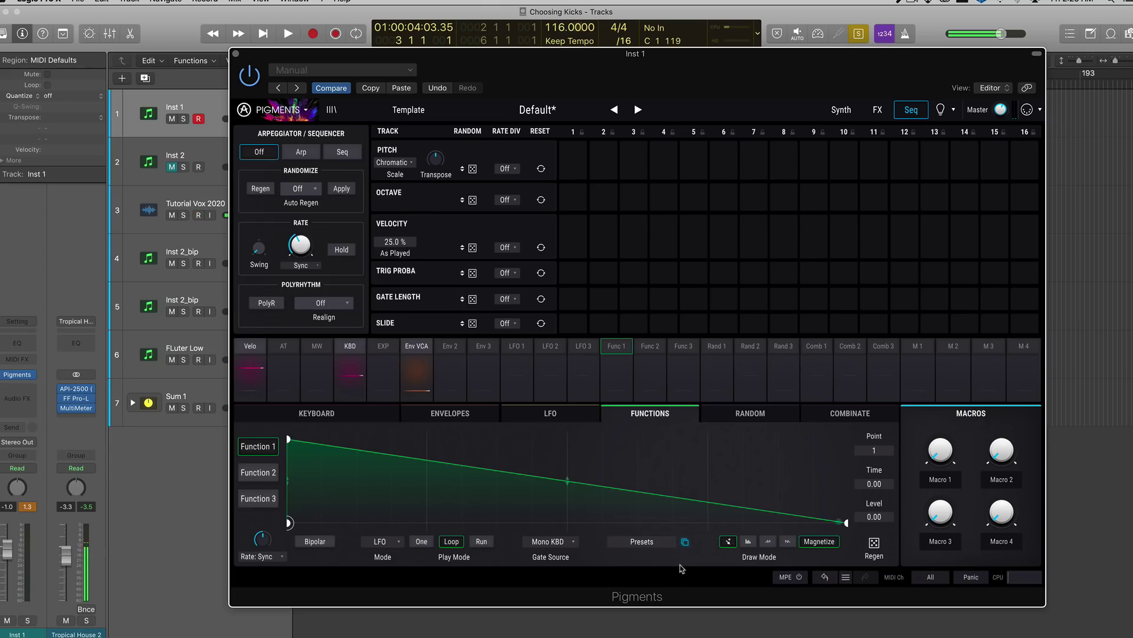